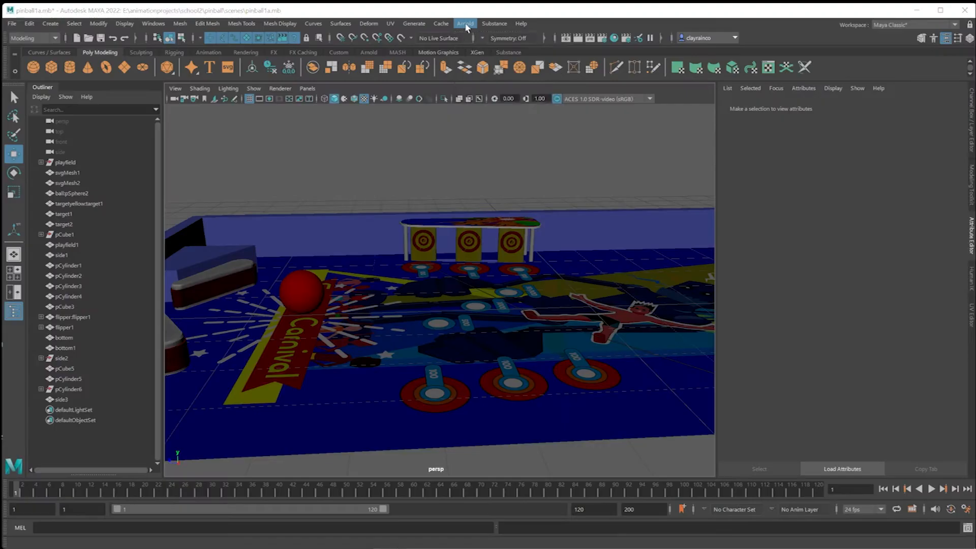
Add an Arnold SkyDome light to the pinball scene and render it with Arnold.
left_click(465, 24)
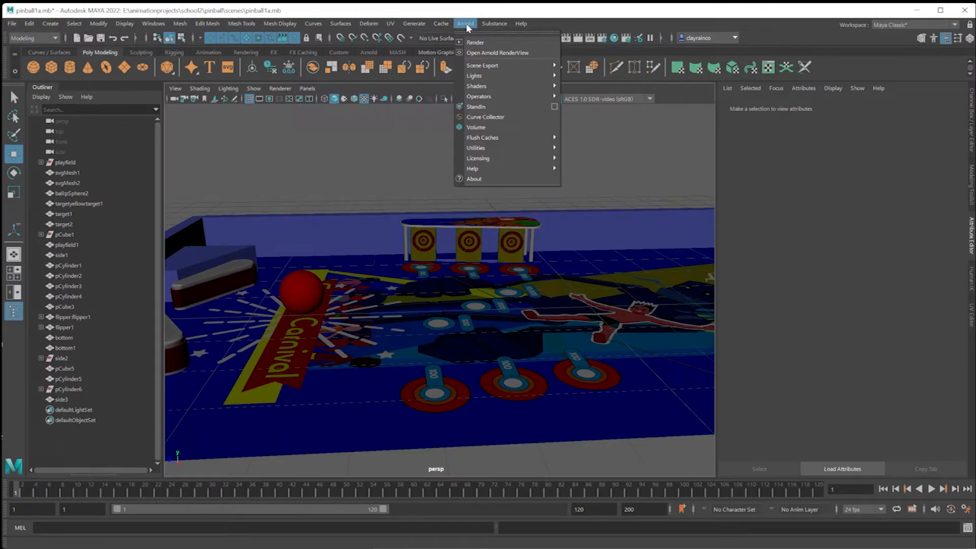
mouse_move(478, 77)
left_click(565, 84)
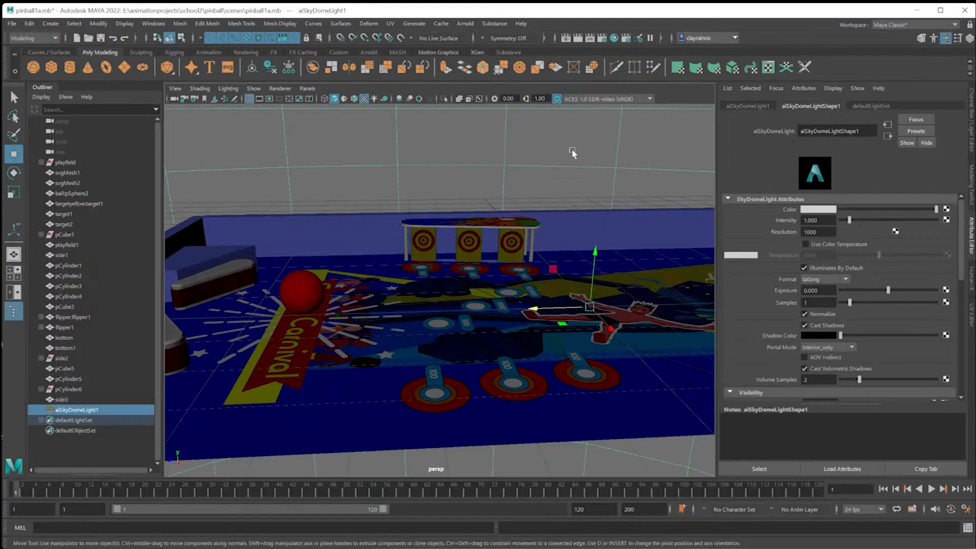
left_click(468, 26)
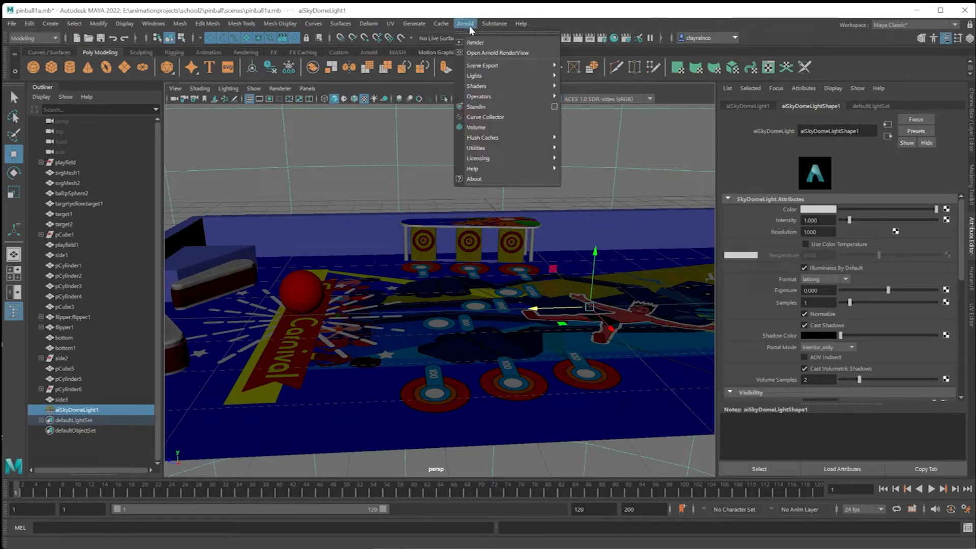
left_click(481, 43)
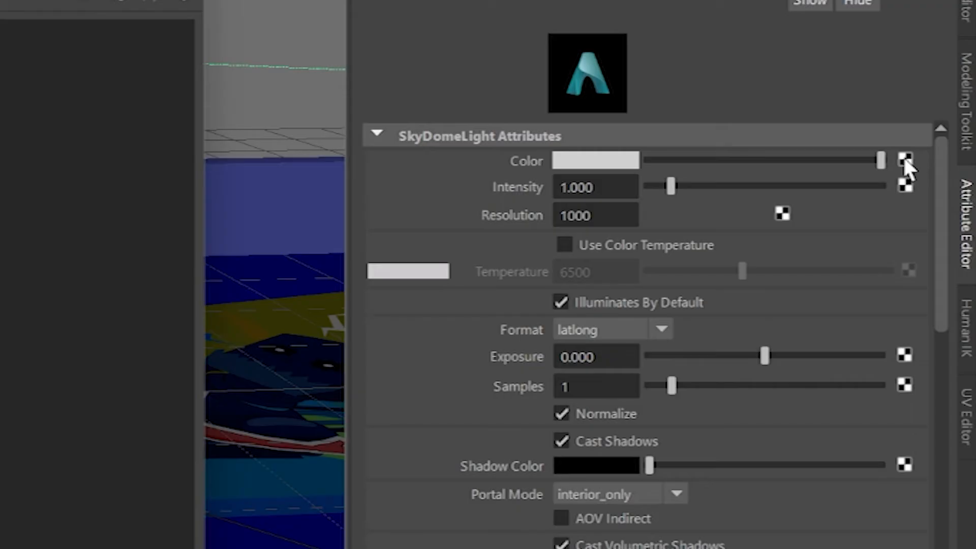
Map the image abandoned-2041218_1280.jpg to the sky dome light's color and store a snapshot of the updated render.
left_click(947, 209)
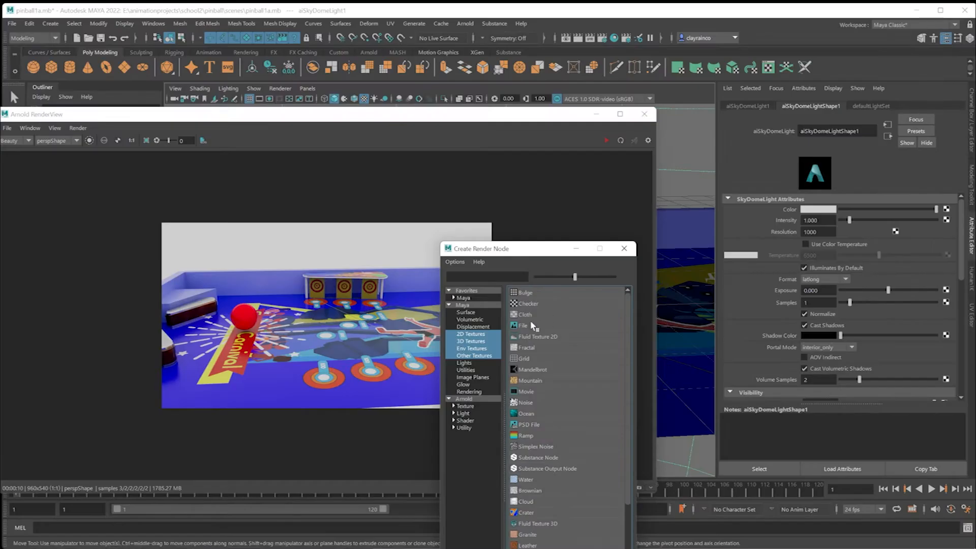
left_click(531, 326)
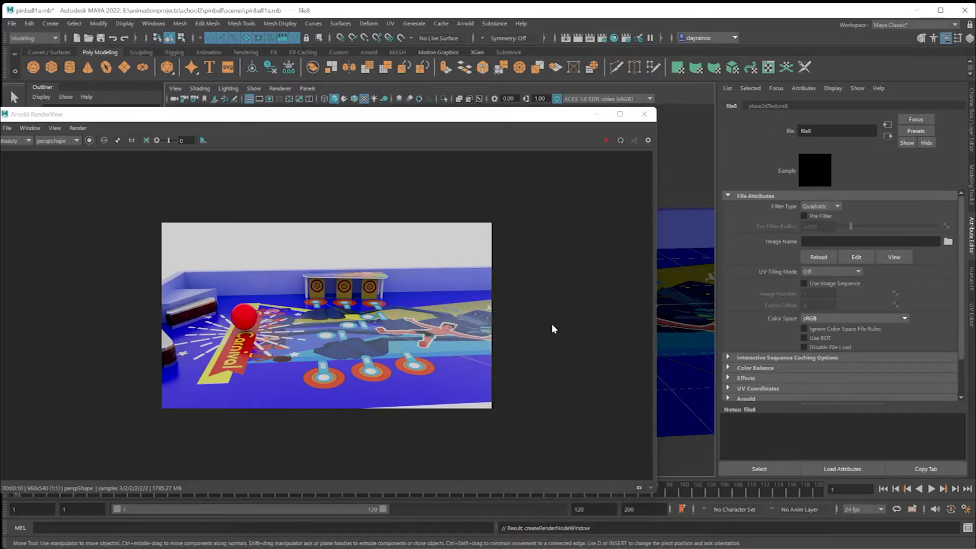
left_click(947, 233)
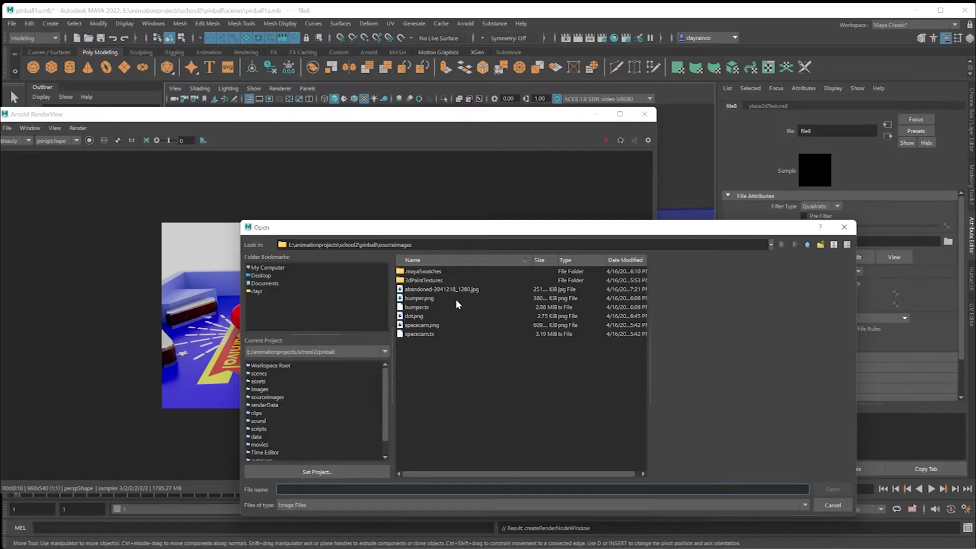
left_click(423, 287)
double_click(422, 288)
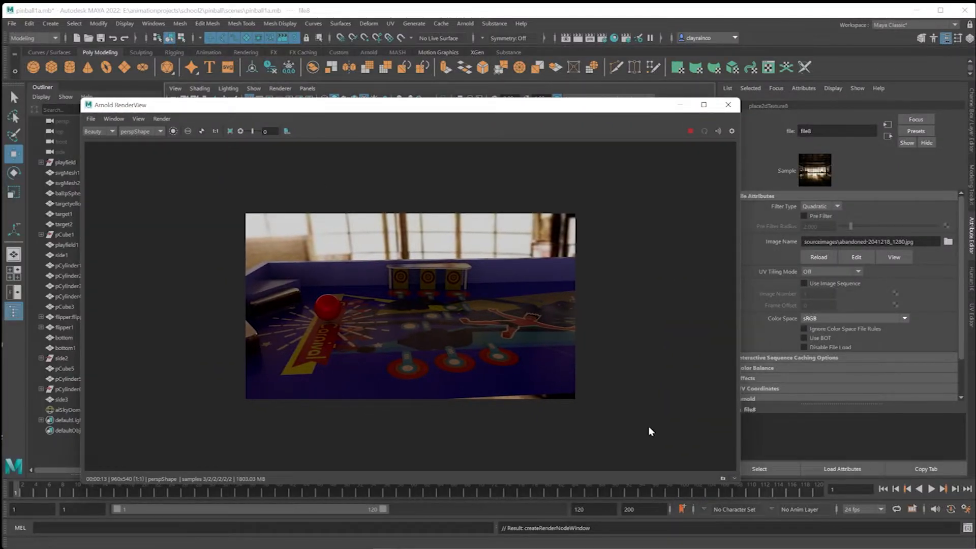
left_click(724, 478)
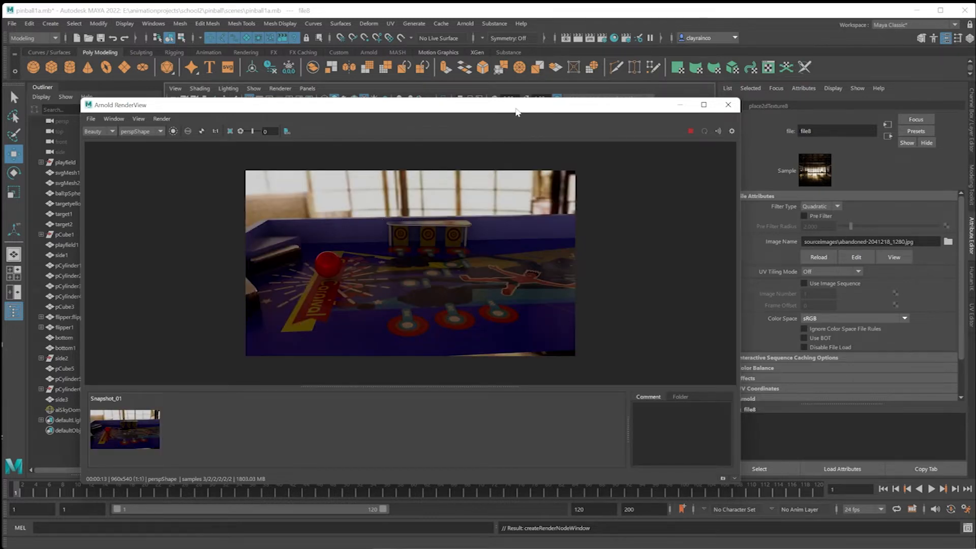
Break the image connection on the sky dome light's color, set the color to white and re-render.
left_click_drag(517, 108, 504, 216)
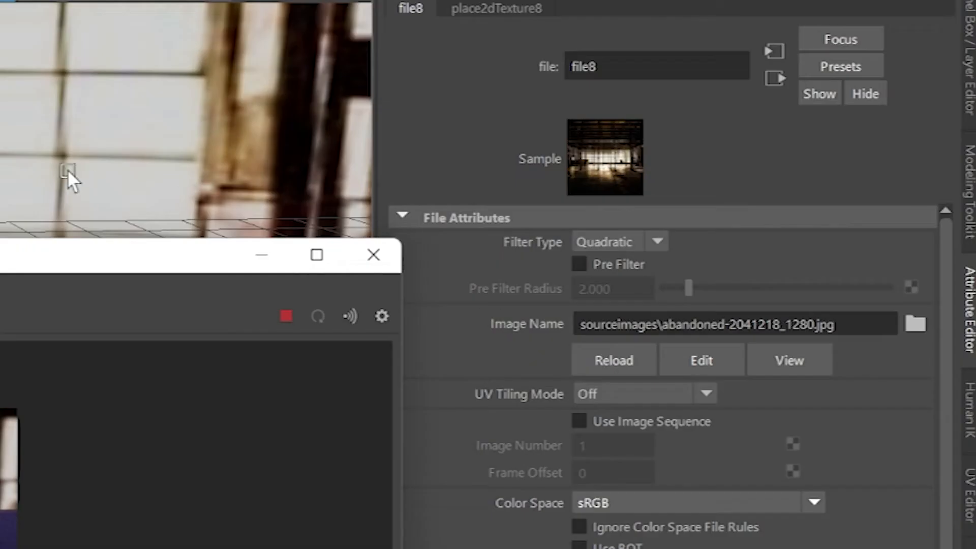
left_click(582, 175)
right_click(549, 253)
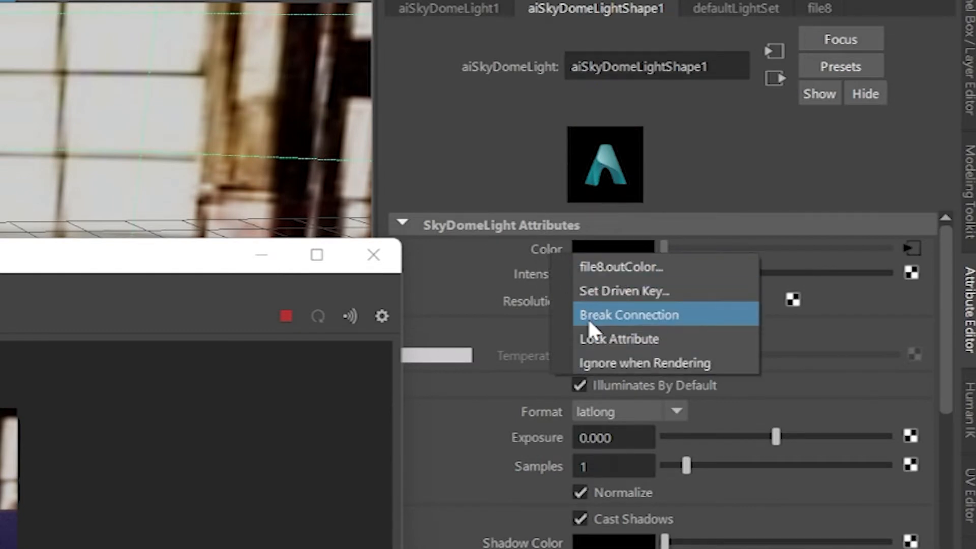
left_click(590, 316)
left_click(817, 209)
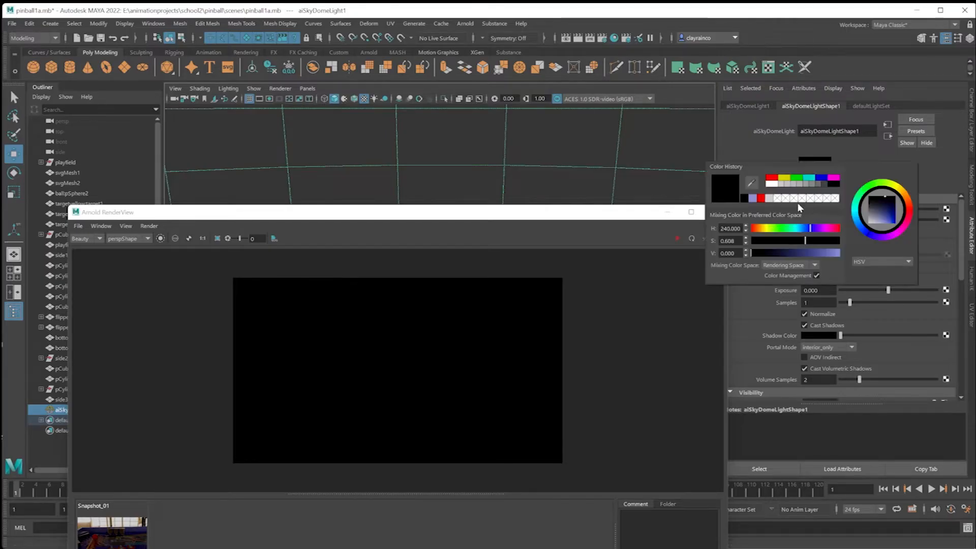
left_click(773, 185)
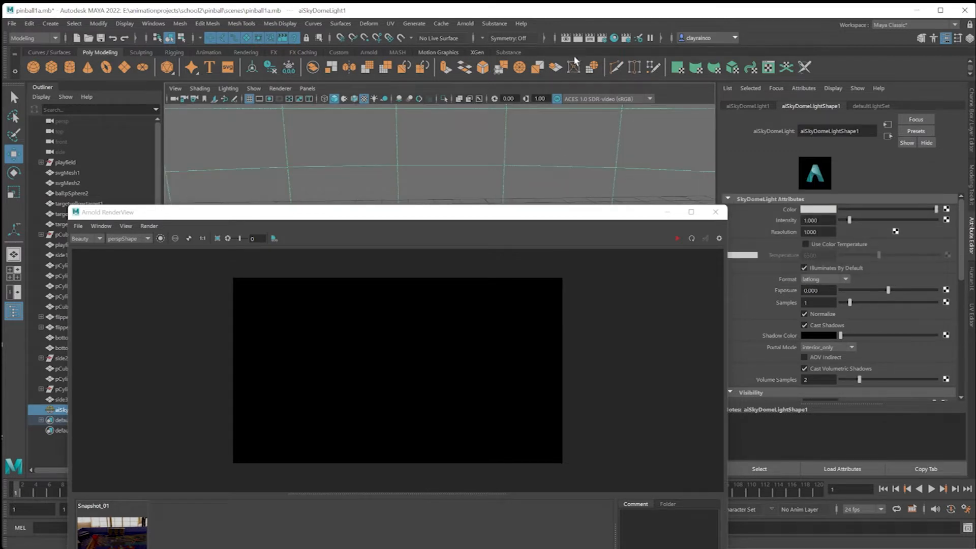
left_click(678, 239)
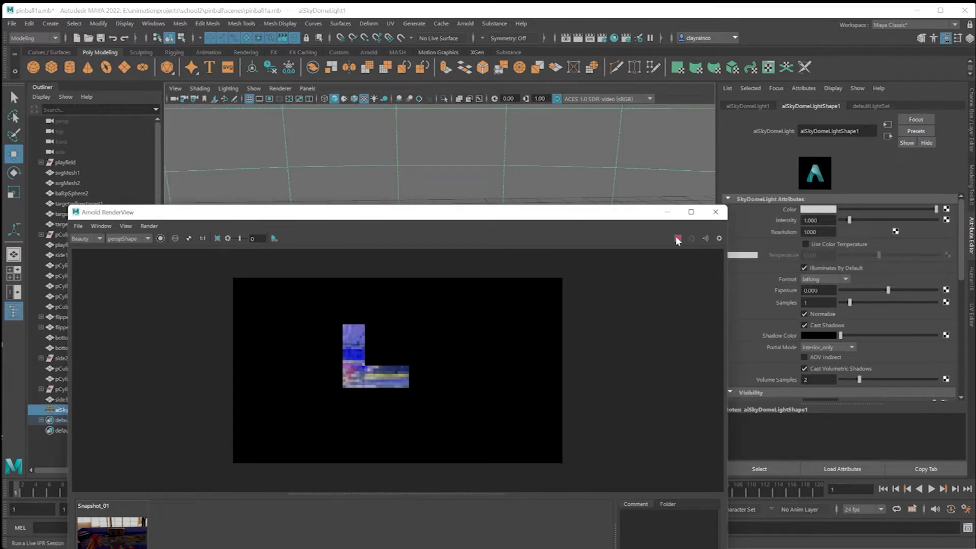
Compare the snapshot lit by the image with the one lit by the plain white sky dome.
left_click(106, 540)
left_click_drag(286, 213, 340, 59)
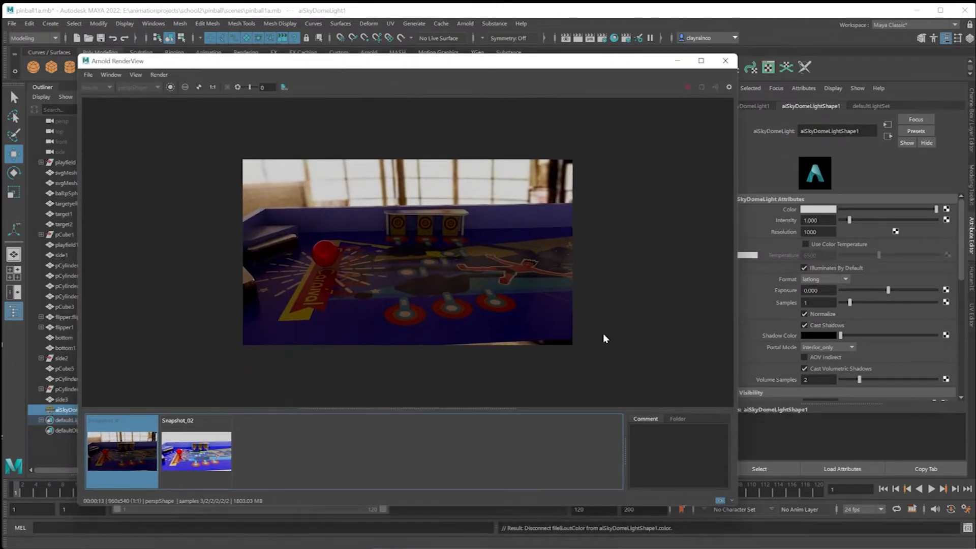
left_click(213, 459)
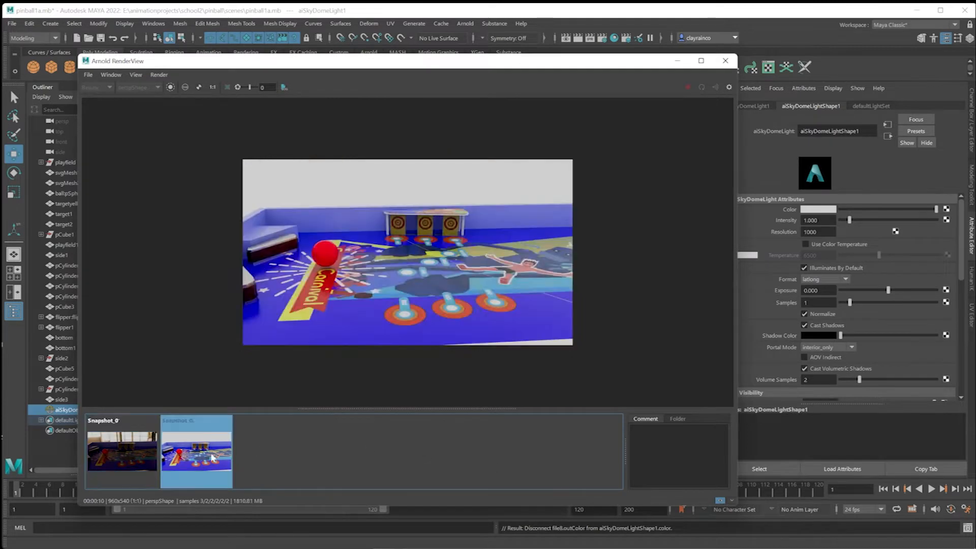
left_click(141, 458)
left_click(163, 462)
left_click(141, 467)
left_click(163, 463)
left_click(138, 457)
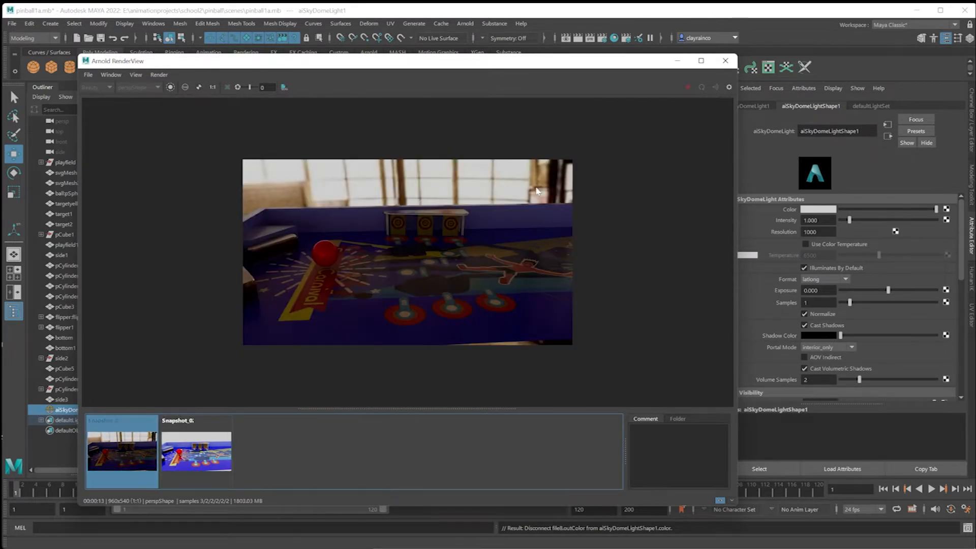
left_click(197, 450)
left_click(140, 451)
Set the sky dome light's camera visibility to 0 and close the render view.
left_click_drag(579, 65, 479, 102)
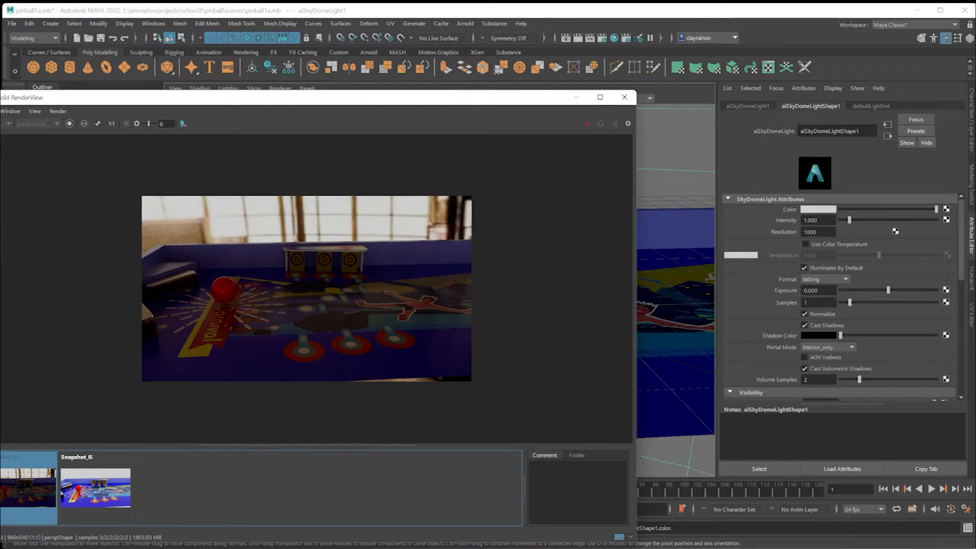
scroll(943, 249, "down", 4)
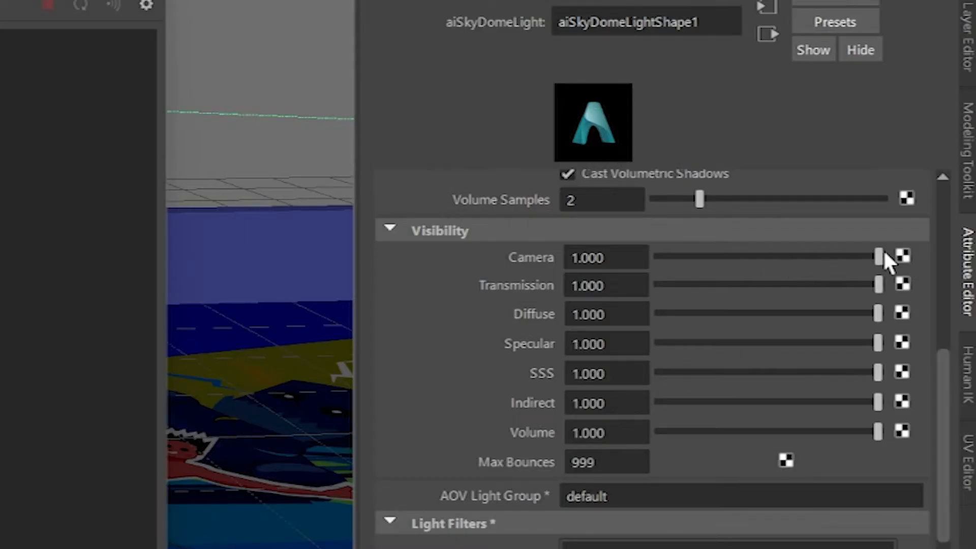
left_click_drag(885, 253, 654, 261)
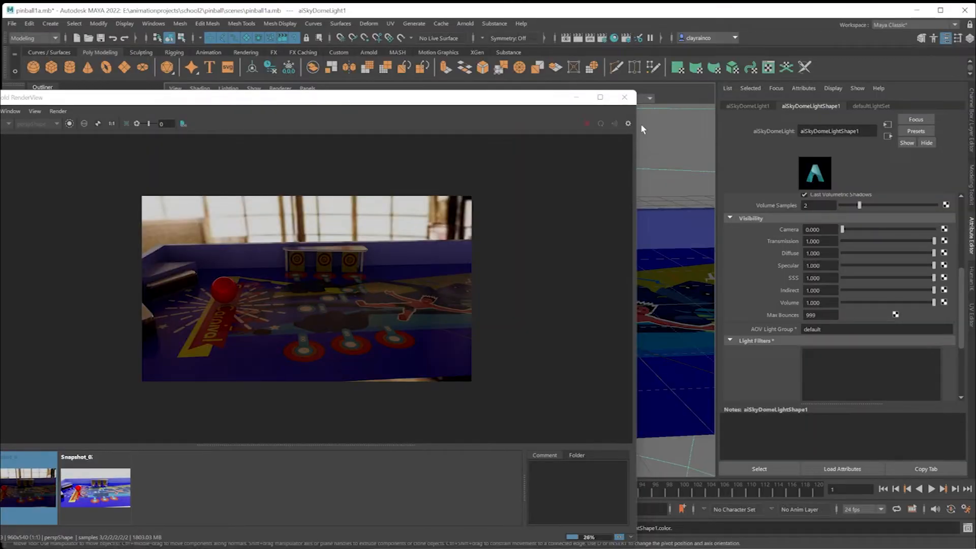
left_click(625, 97)
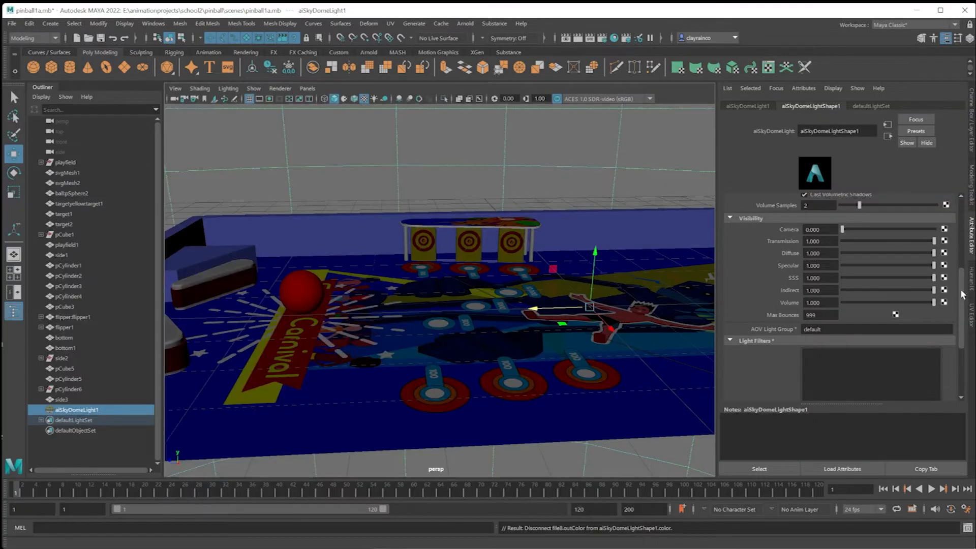
Reconnect a file texture using abandoned-2041218_1280.jpg to the sky dome light's color.
scroll(963, 275, "up", 1)
scroll(963, 275, "up", 3)
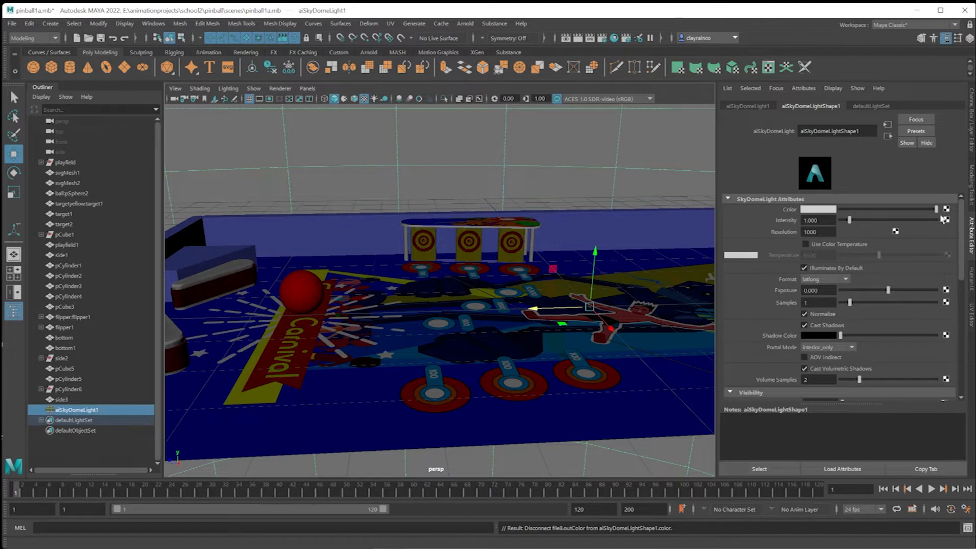
left_click(947, 210)
left_click(520, 329)
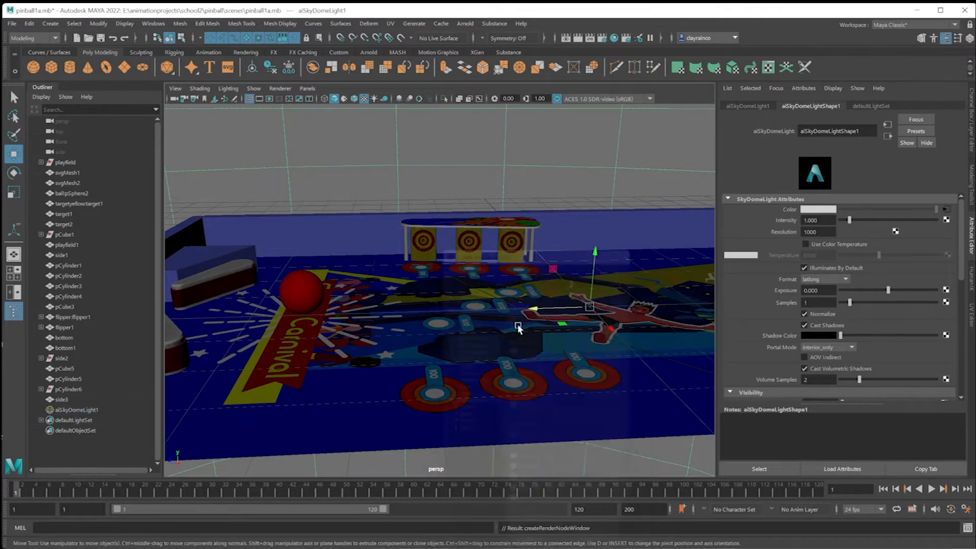
left_click(949, 242)
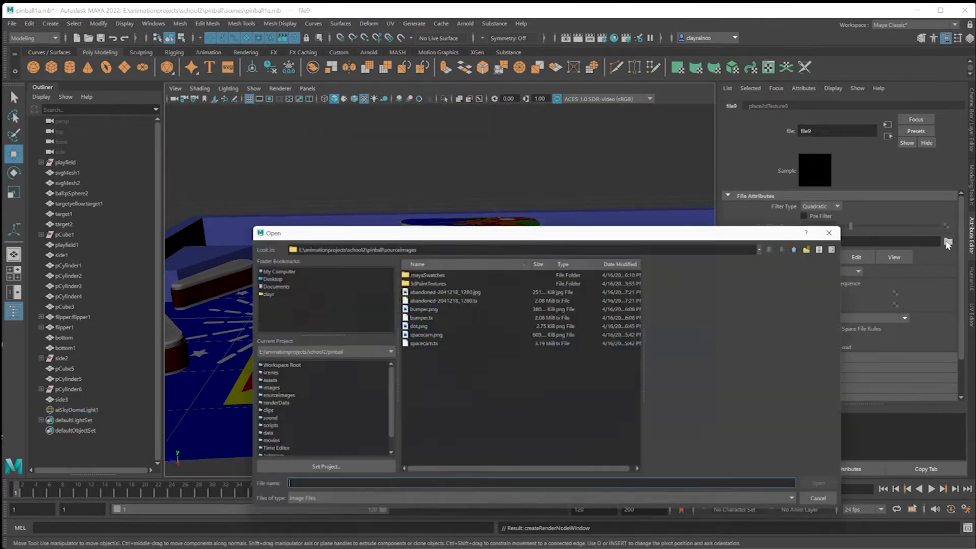
left_click_drag(481, 232, 463, 135)
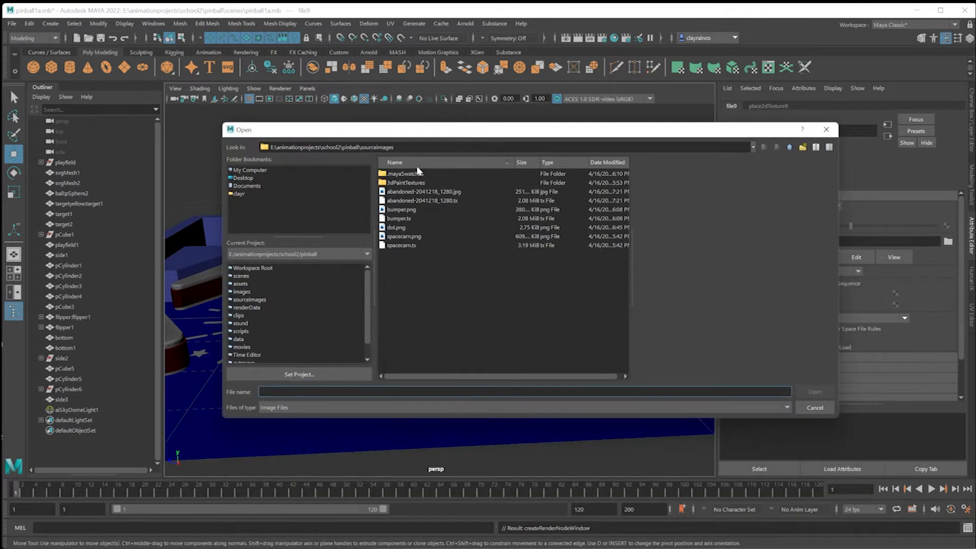
left_click(416, 192)
double_click(417, 193)
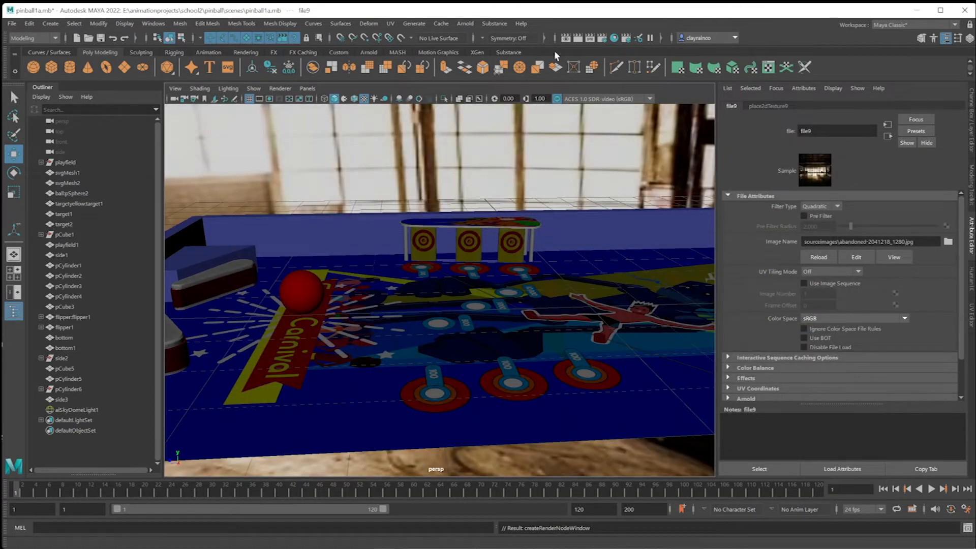
Render the scene with the sky dome hidden from the camera and store a snapshot.
left_click(468, 25)
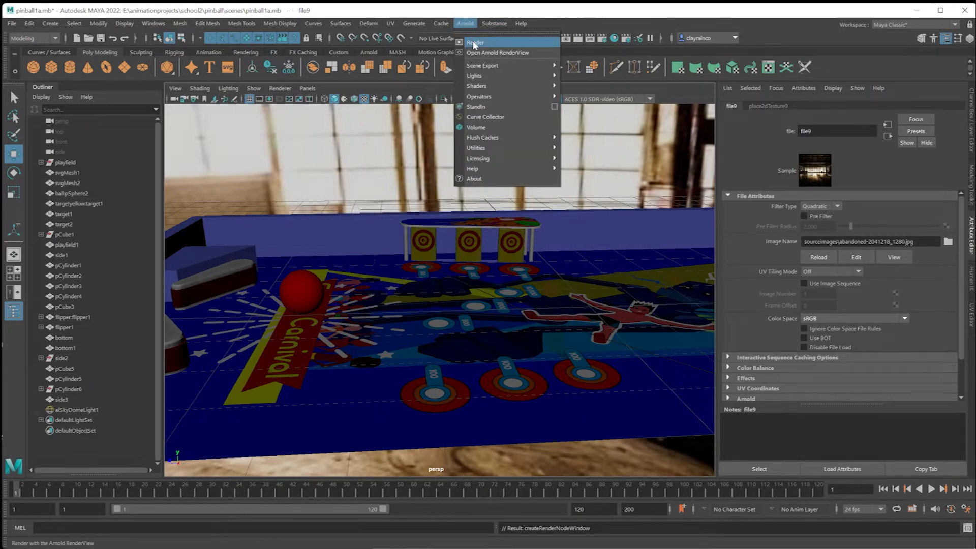
left_click(498, 52)
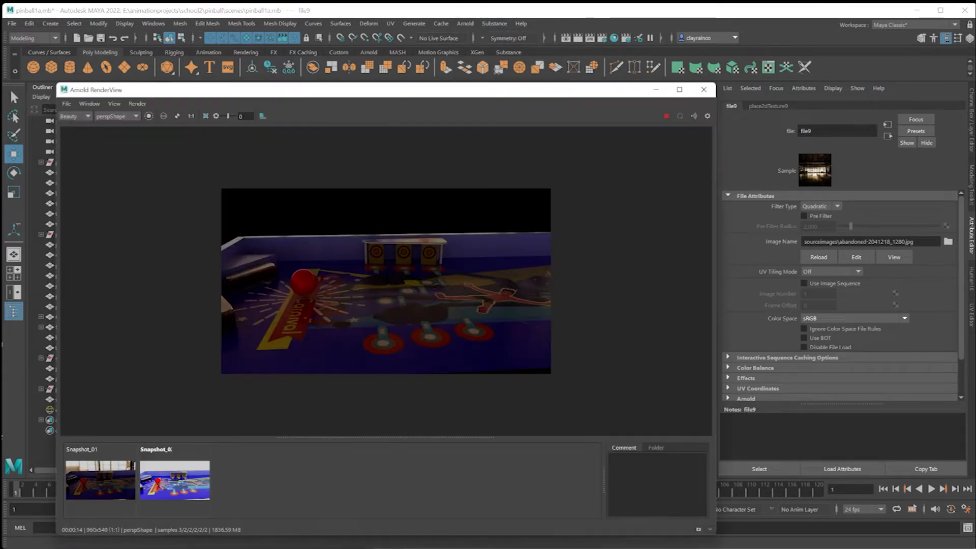
left_click(698, 530)
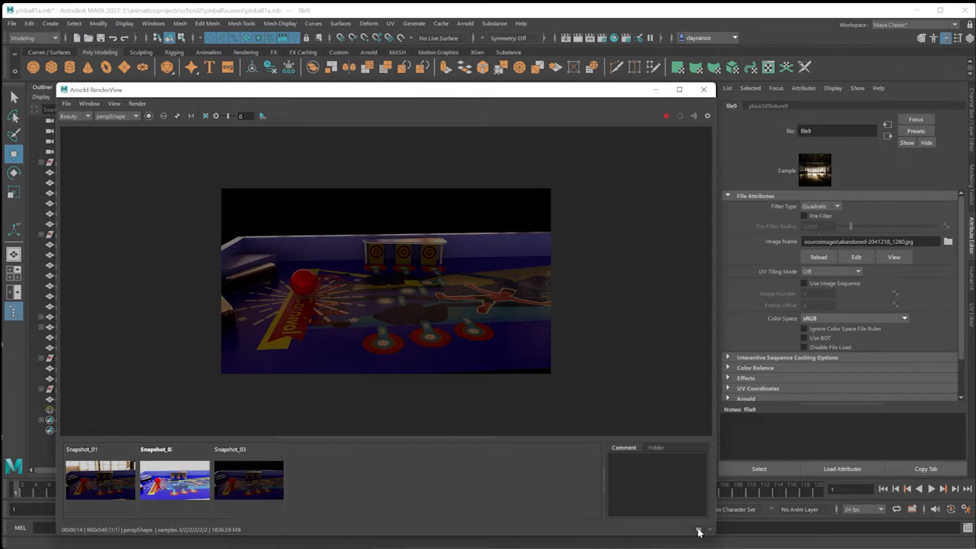
Compare the hidden-background snapshot with the two earlier snapshots.
left_click(259, 483)
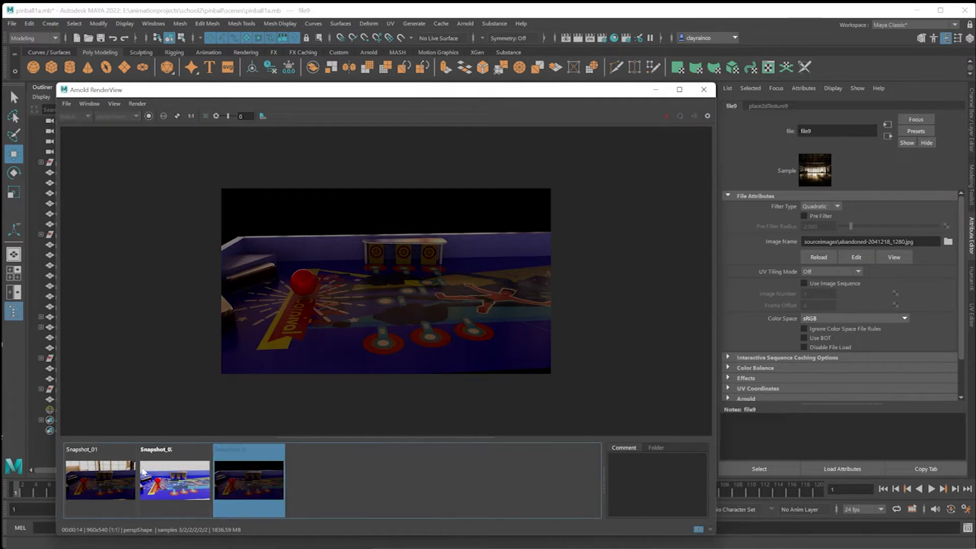
left_click(112, 471)
left_click(166, 478)
left_click(226, 472)
left_click(183, 478)
left_click(107, 475)
left_click(172, 471)
left_click(224, 471)
Close the render view and set the sky dome light's intensity to 0.250.
mouse_move(598, 94)
left_mouse_down()
mouse_move(417, 125)
mouse_move(595, 104)
left_mouse_up()
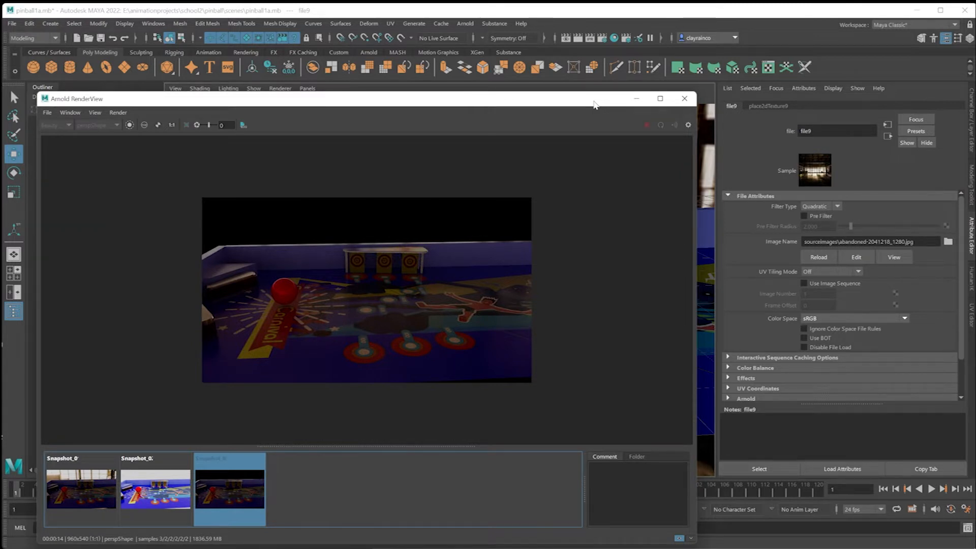
left_click_drag(596, 105, 577, 214)
left_click(496, 148)
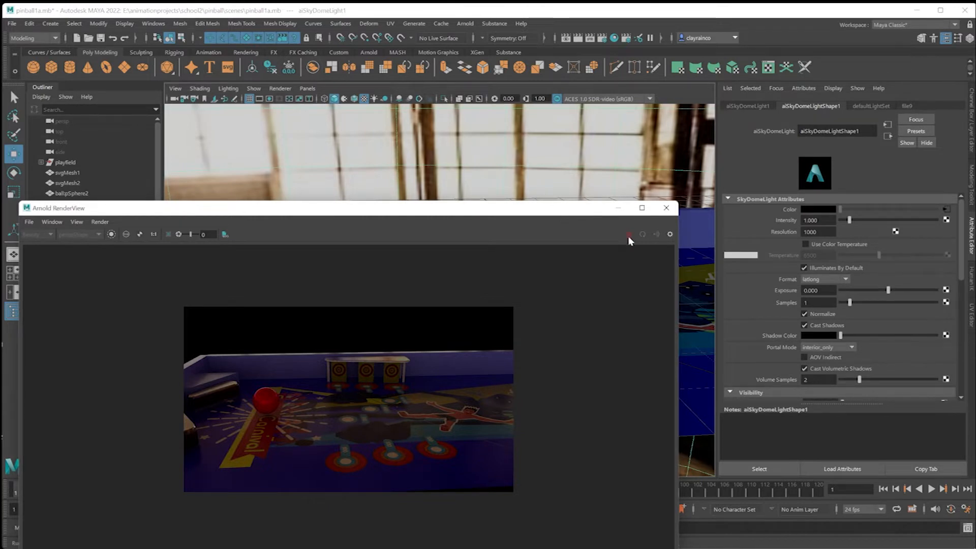
left_click(666, 207)
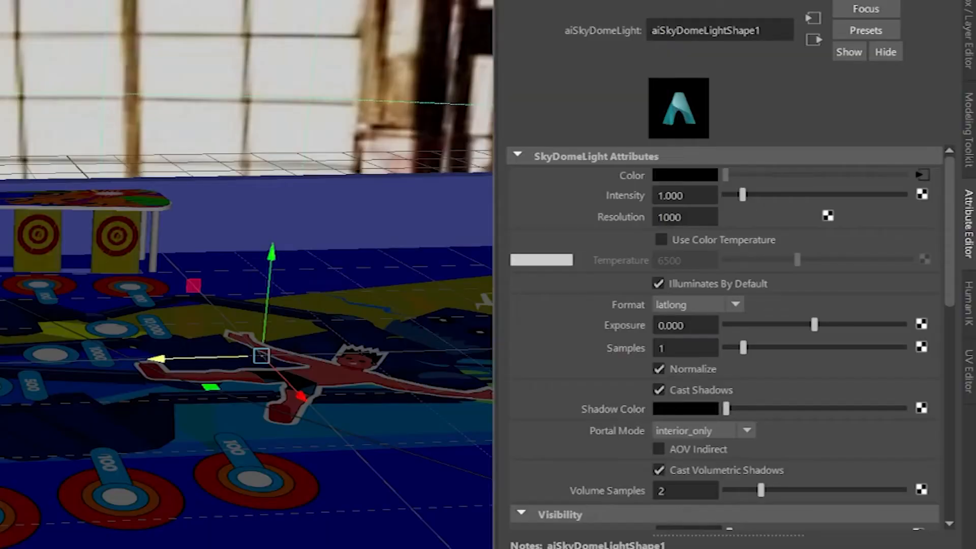
double_click(816, 220)
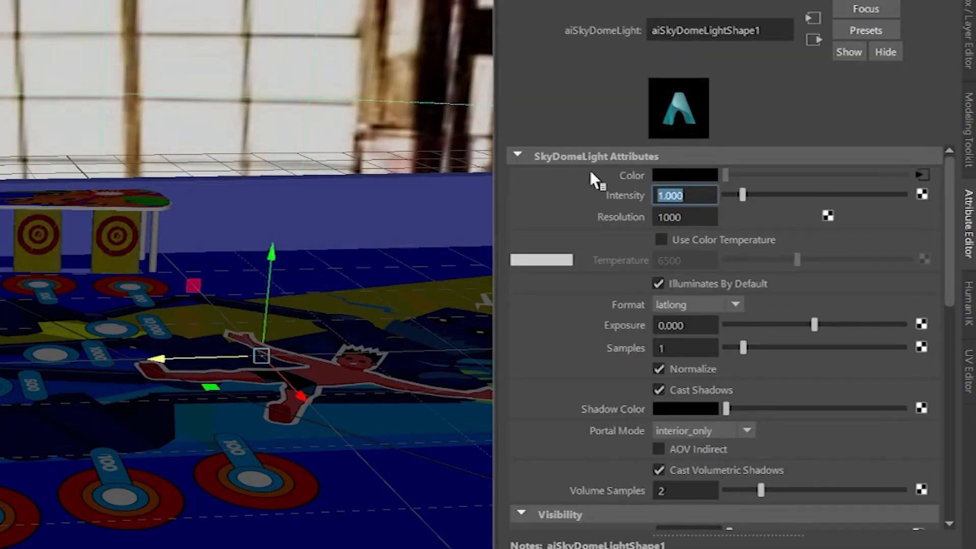
type("0.250")
key("Return")
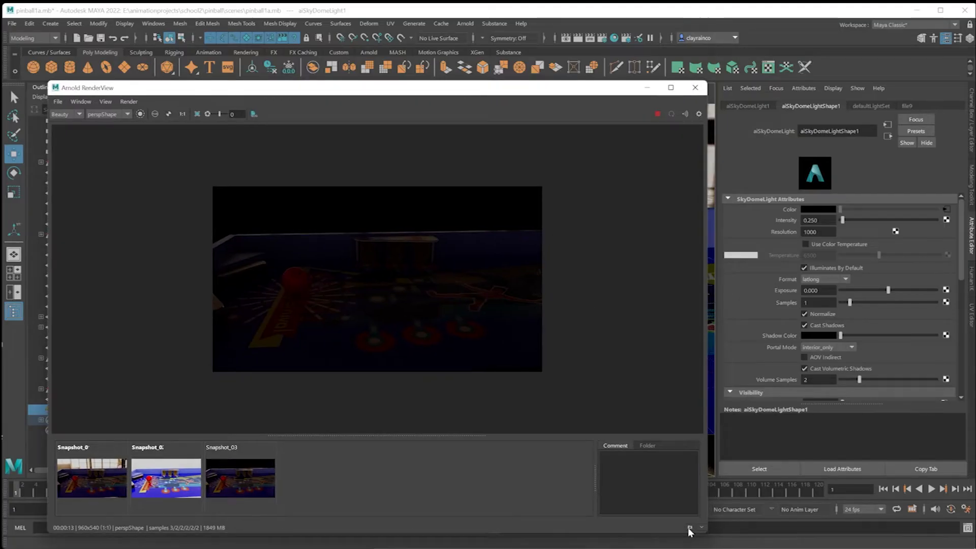
Store a snapshot of the reduced-intensity render, compare it with the previous snapshot, and close the render view.
left_click(690, 528)
left_click(245, 486)
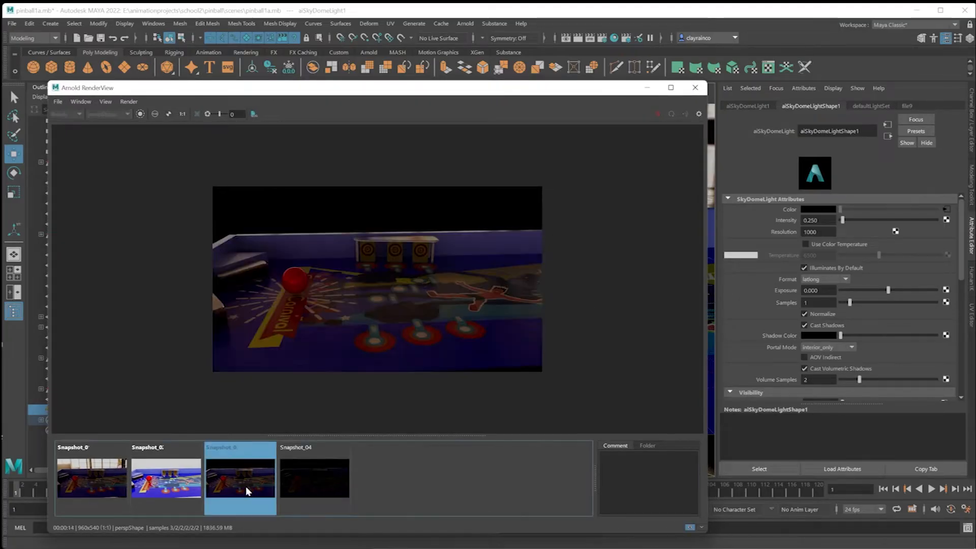
left_click(311, 474)
left_click(260, 473)
left_click(323, 477)
left_click(259, 467)
left_click(316, 473)
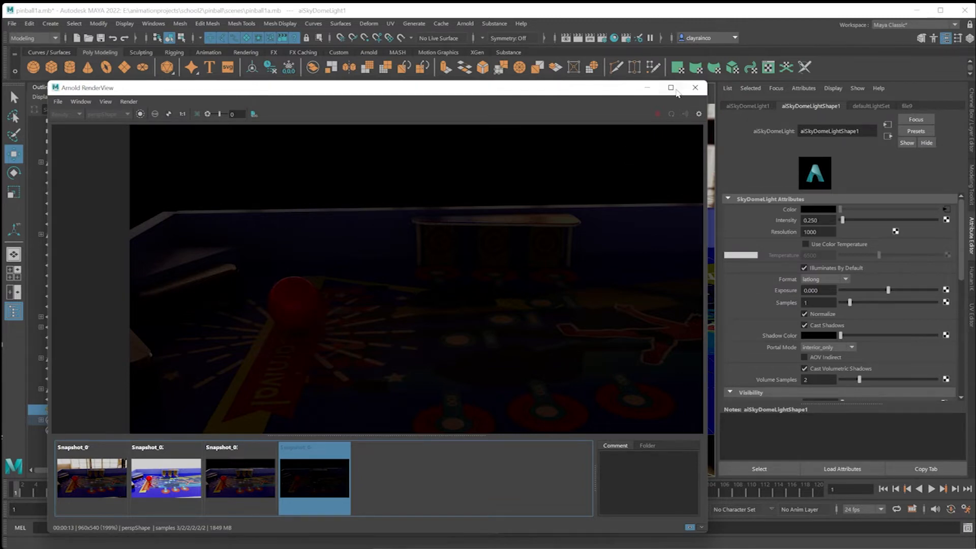
left_click(695, 87)
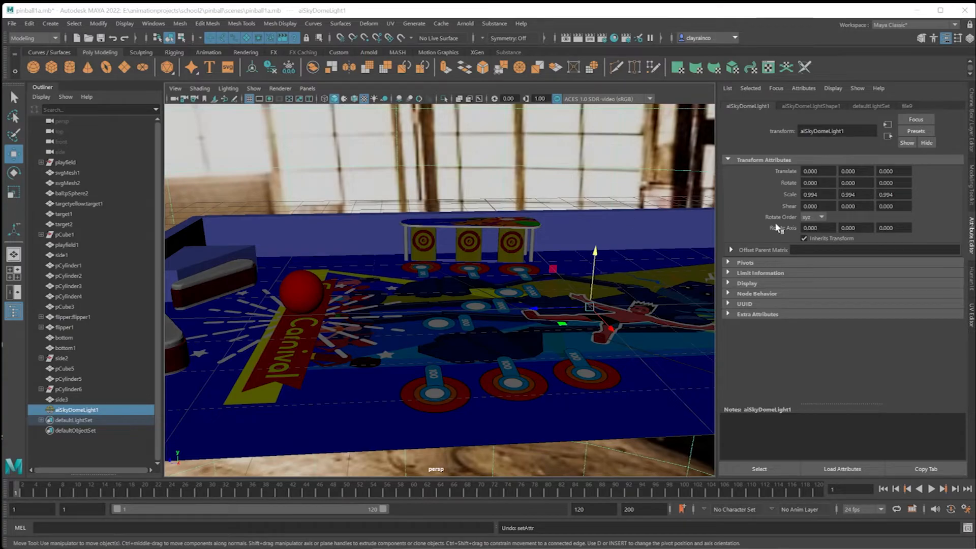
Set the sky dome light's scale to 0 on all three axes and move it down to about -1.247 in Y.
left_click(811, 195)
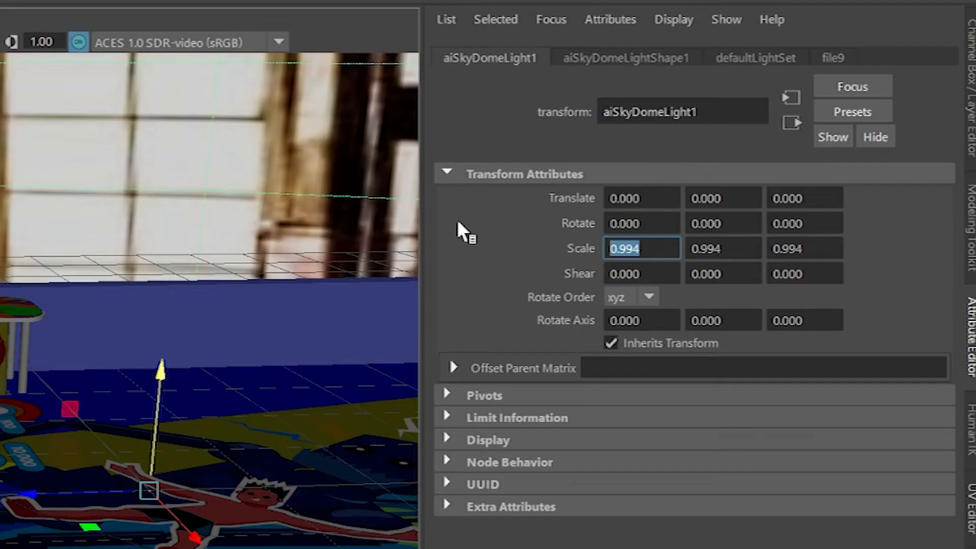
type("0")
key("Tab")
type("0")
key("Tab")
type("0")
key("Tab")
left_click_drag(596, 245, 588, 318)
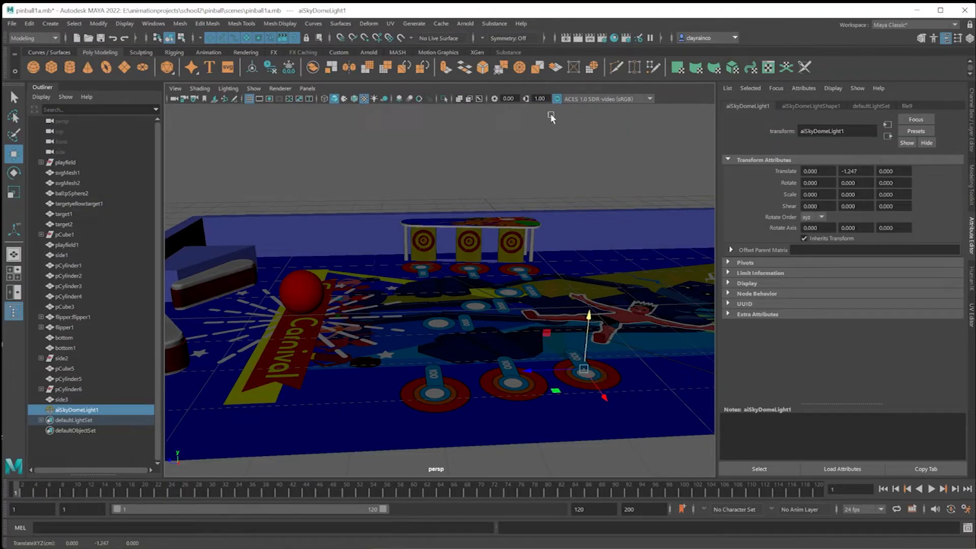
Render the scene with the zero-scaled, lowered sky dome light and store a snapshot.
left_click(468, 26)
left_click(478, 44)
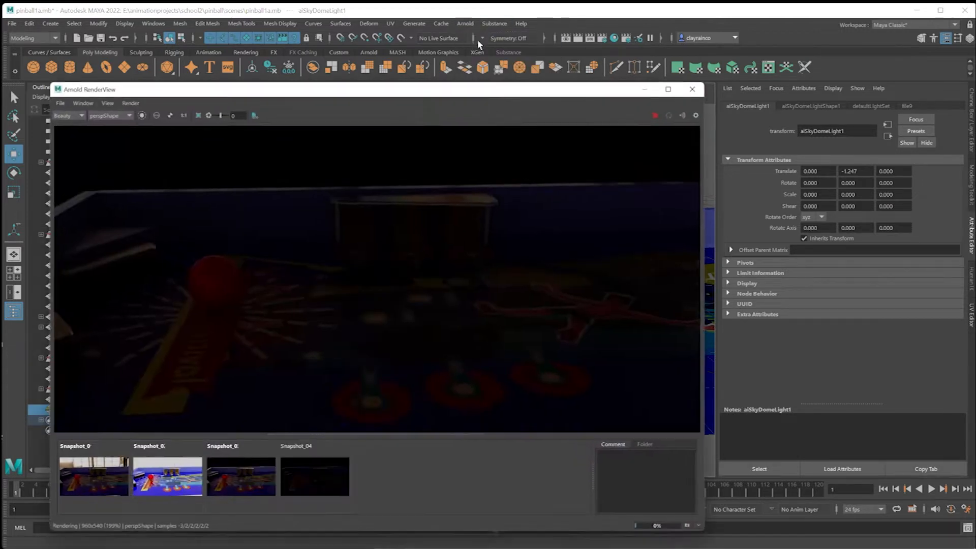
left_click(690, 527)
Compare the newest snapshot repeatedly with Snapshot_04, and close the render view.
left_click(320, 474)
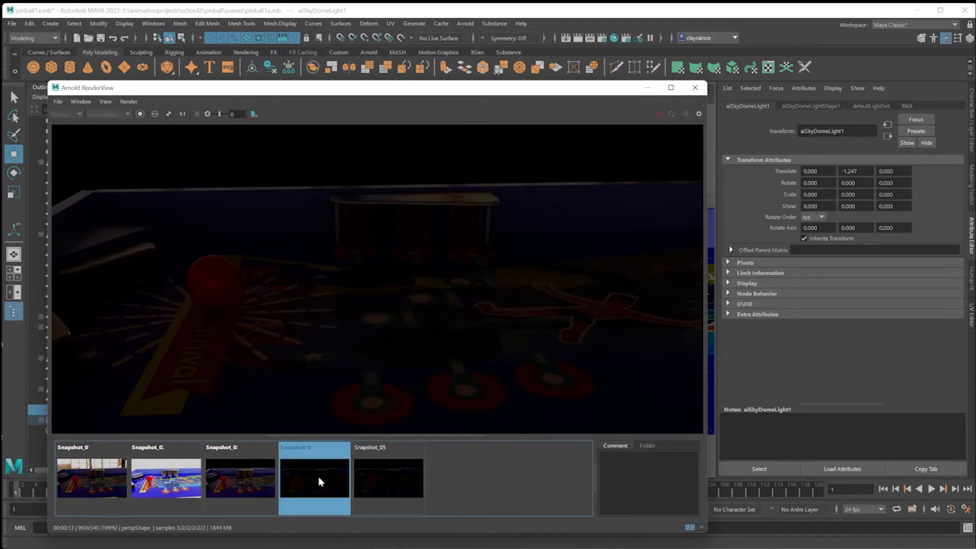
left_click(376, 477)
left_click(320, 477)
left_click(376, 477)
left_click(323, 478)
left_click(375, 480)
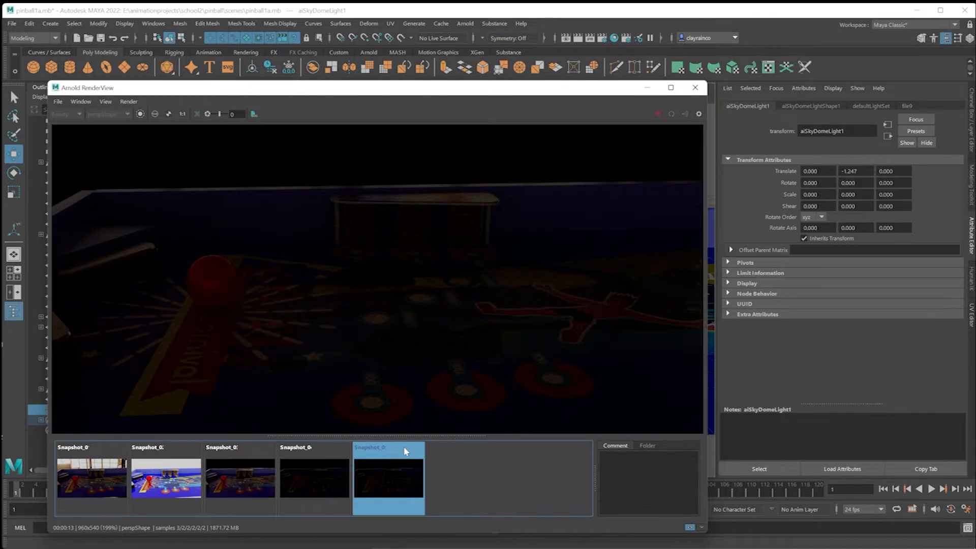
left_click(695, 87)
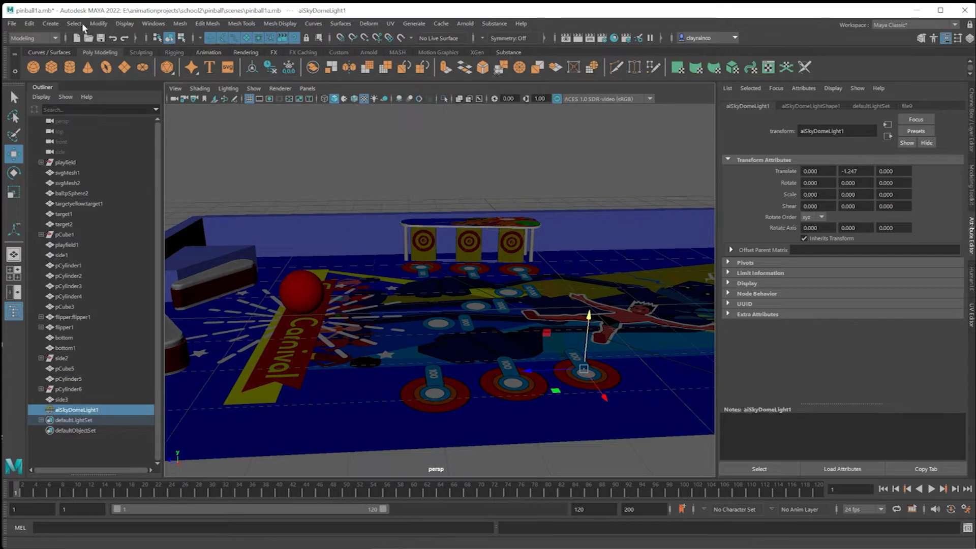
Create a point light and move it above the playfield to about 1.837, 1.199, 2.449.
left_click(50, 23)
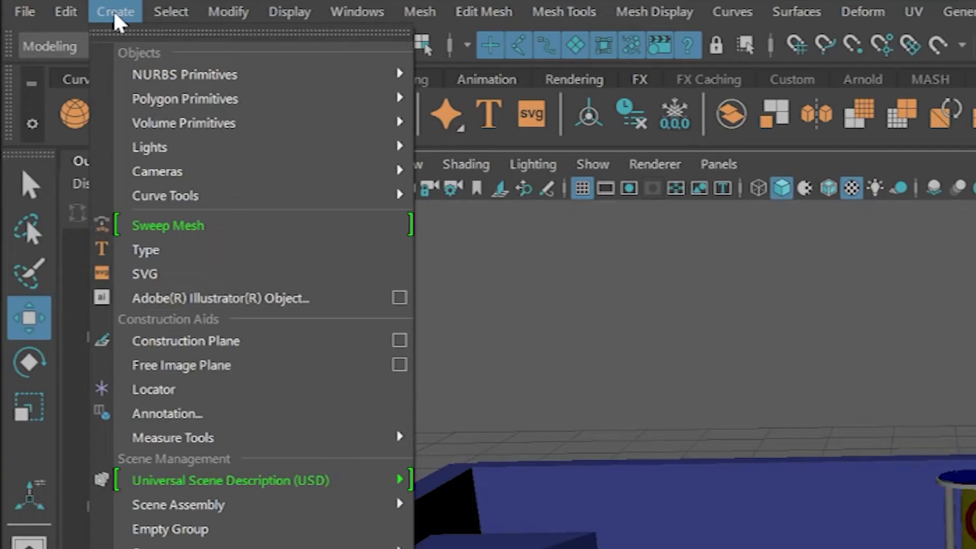
mouse_move(73, 82)
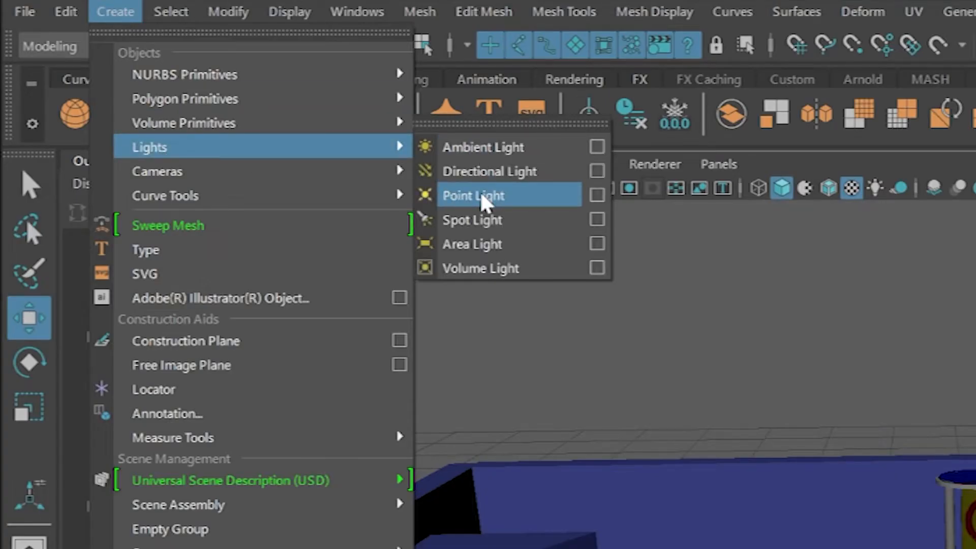
left_click(480, 197)
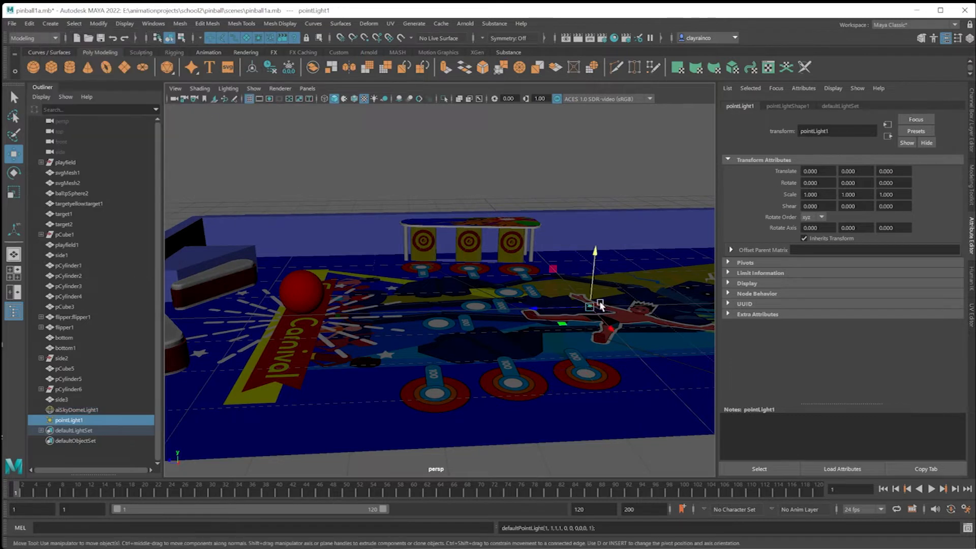
left_click_drag(593, 295, 595, 254)
left_click_drag(574, 275, 471, 277)
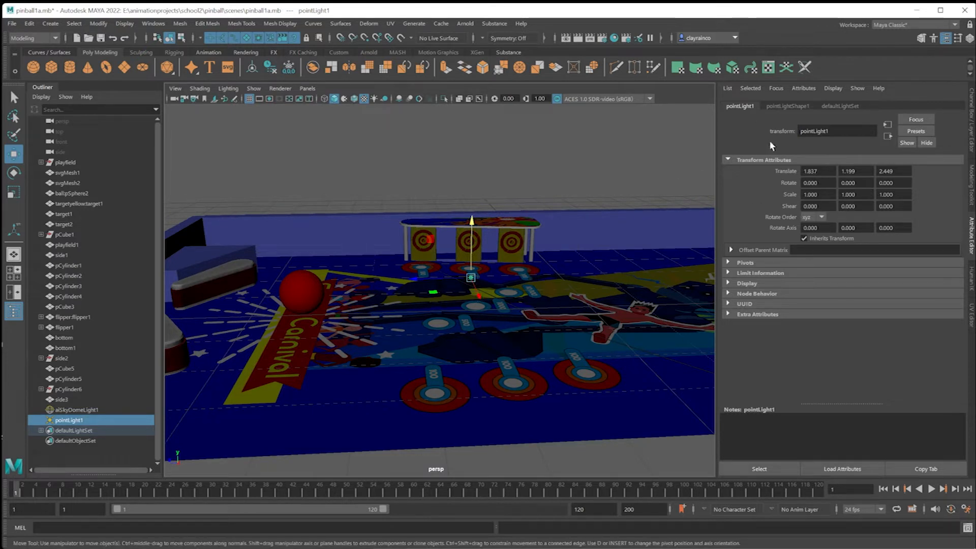
Render the scene with the point light and move the render window clear of the light's attributes.
left_click(468, 24)
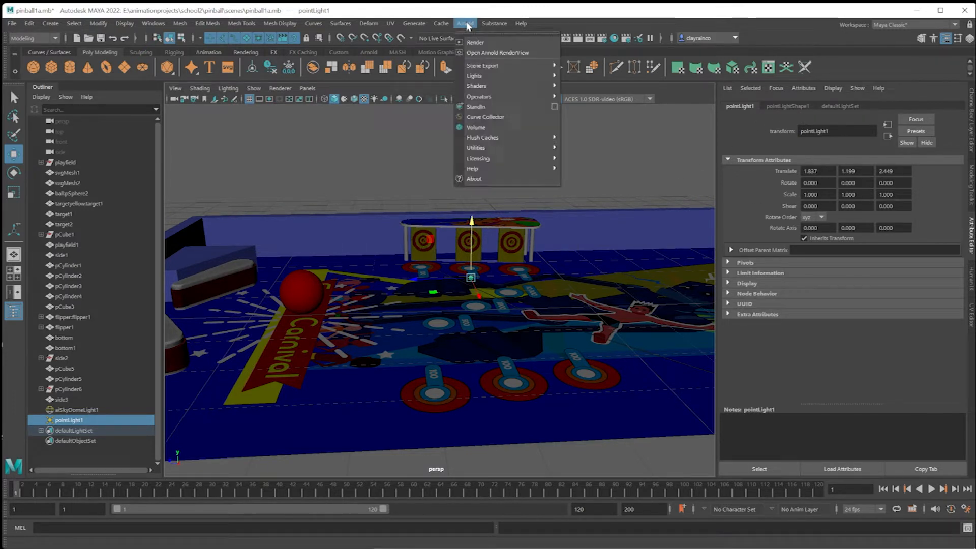
left_click(477, 43)
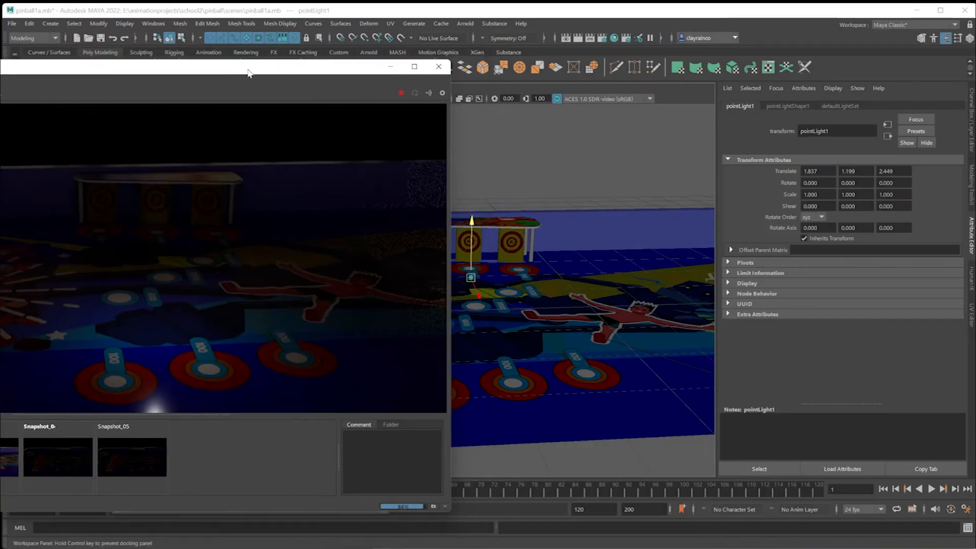
left_click_drag(248, 73, 236, 93)
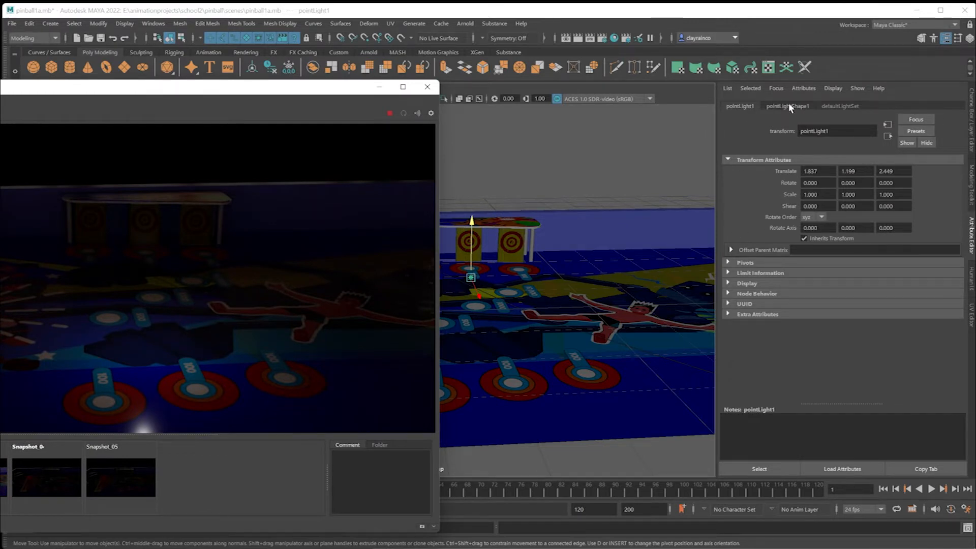
Set the point light's Arnold exposure to 5.
left_click(789, 105)
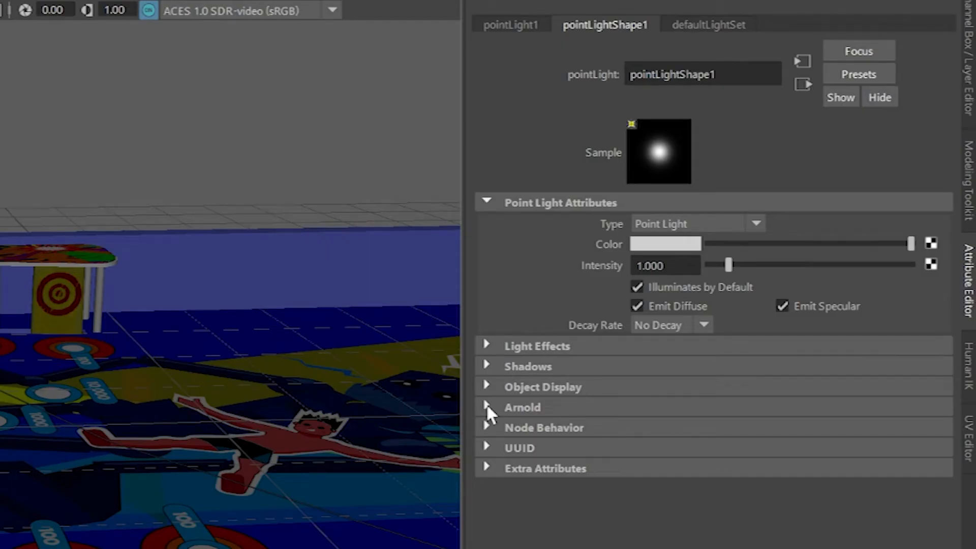
left_click(487, 406)
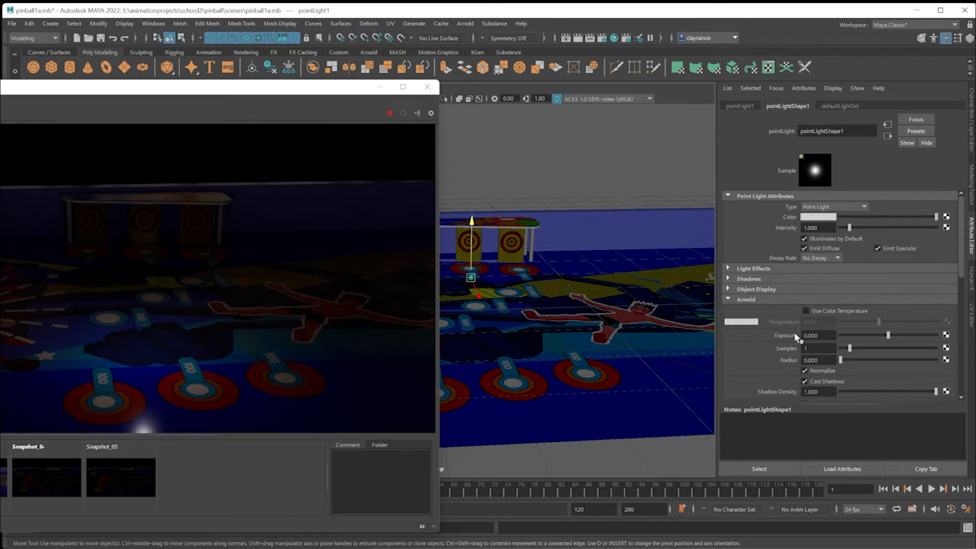
double_click(812, 335)
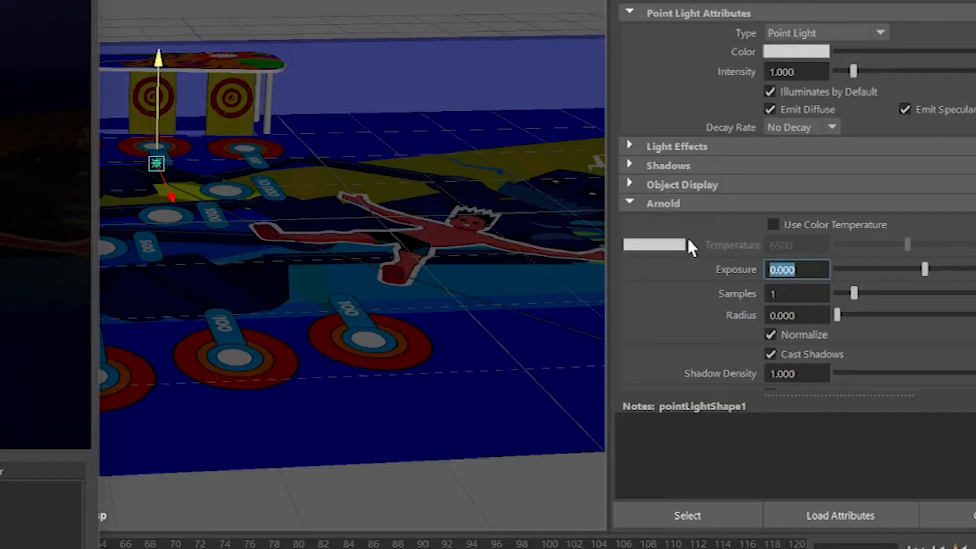
type("5")
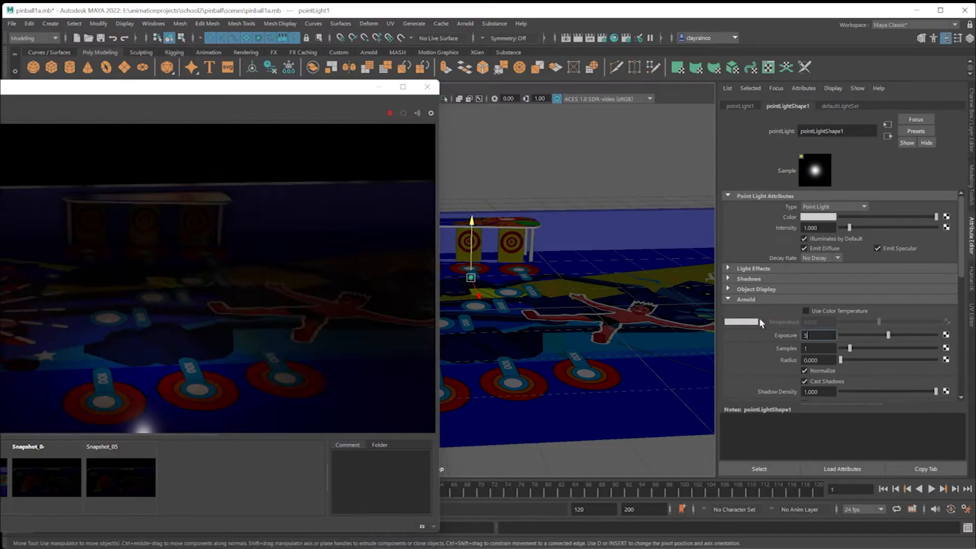
key("Return")
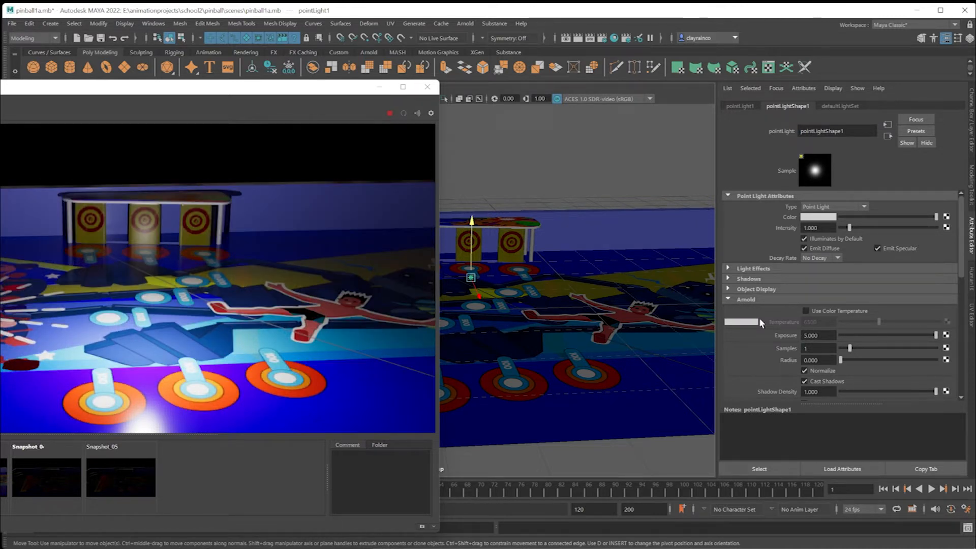
Stop the live render and reposition the point light low behind the leftmost target of the target stand.
left_click_drag(479, 296, 467, 283)
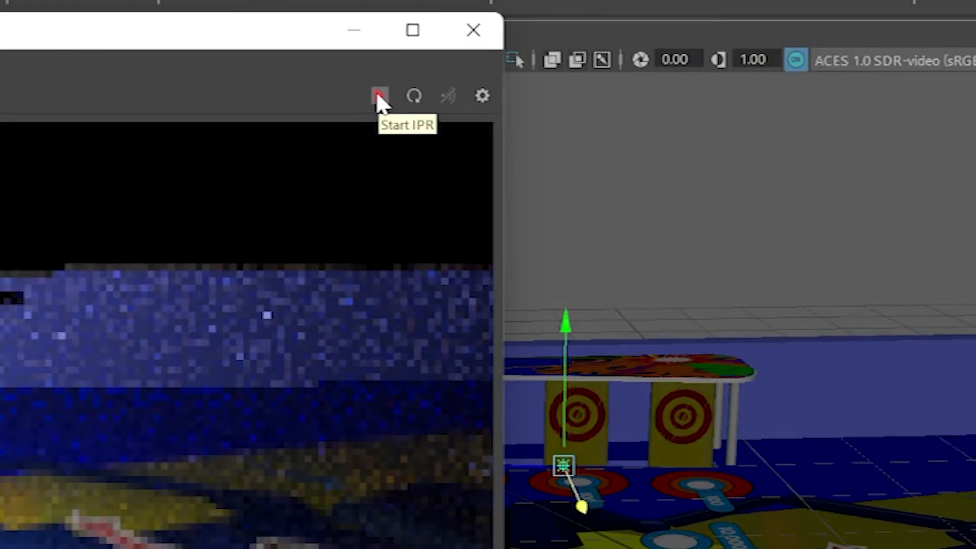
left_click(390, 113)
left_click_drag(469, 275, 460, 257)
left_click_drag(498, 287, 573, 425, "alt")
middle_click_drag(579, 316, 664, 267, "alt")
left_click_drag(688, 201, 529, 250)
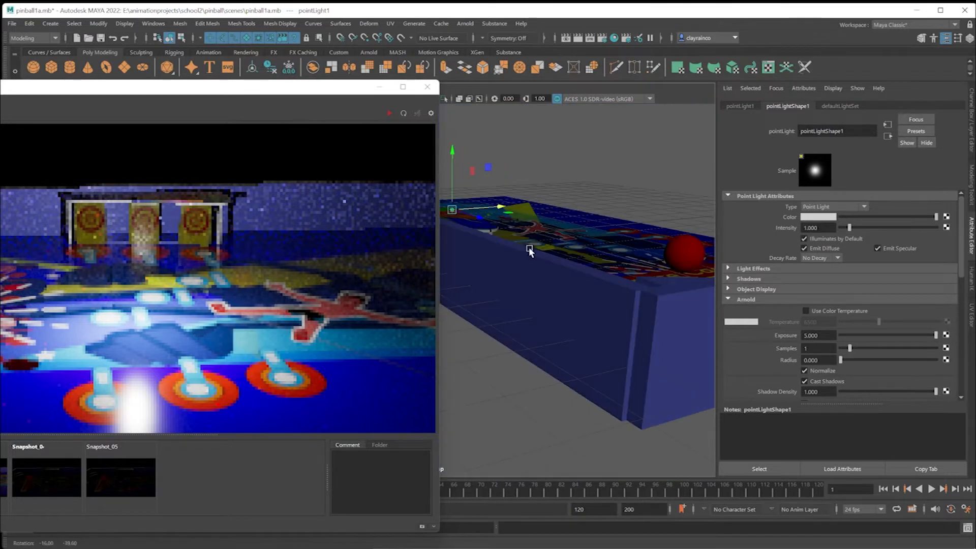
left_click_drag(452, 188, 454, 215)
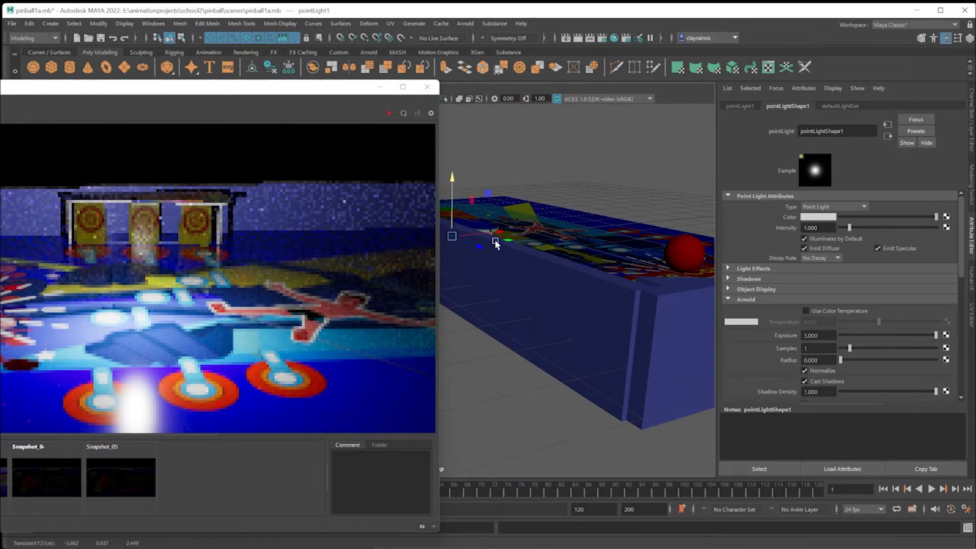
left_click_drag(495, 241, 448, 247, "alt")
middle_click_drag(447, 248, 580, 256, "alt")
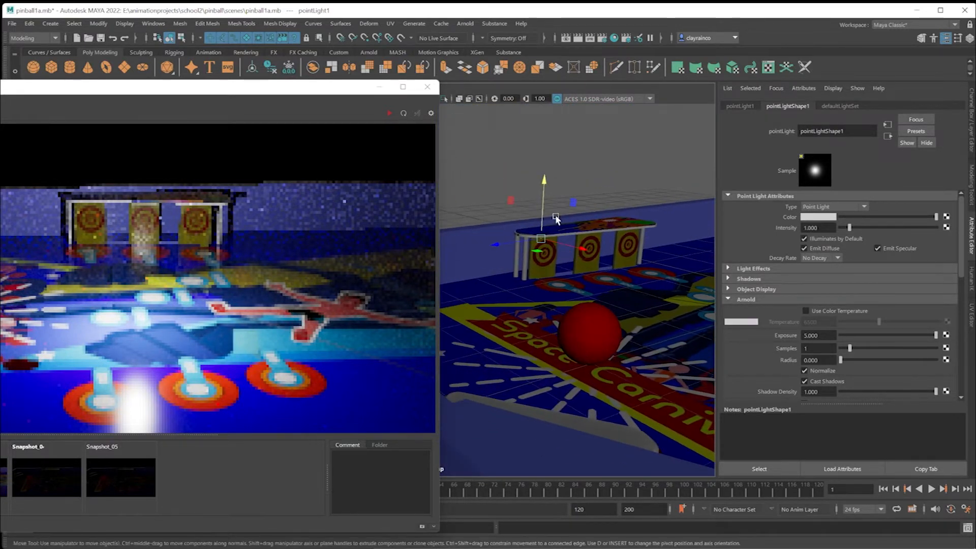
left_click_drag(544, 213, 540, 238)
left_click_drag(541, 238, 483, 284, "alt")
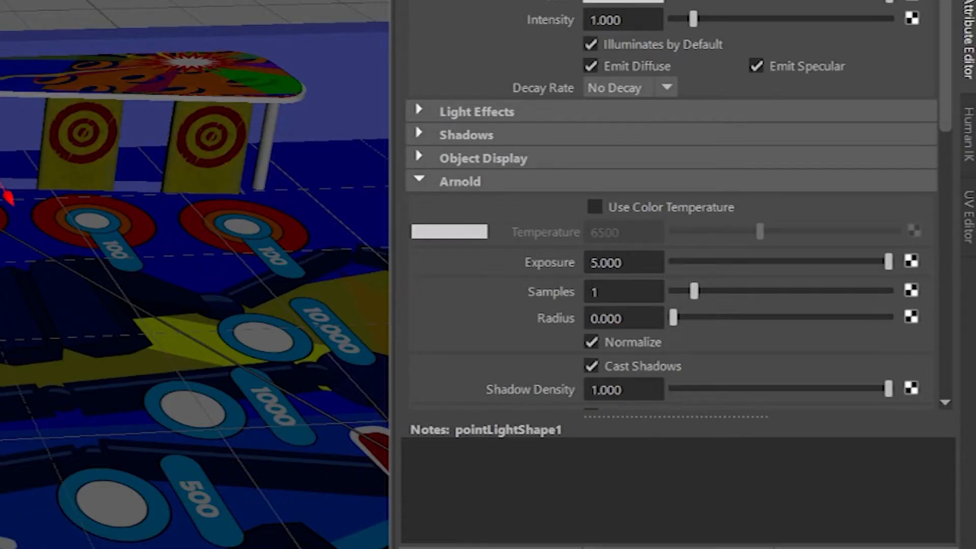
Set the point light's exposure to 2, space two copies of it along the row of targets, and check the render.
left_click(818, 335)
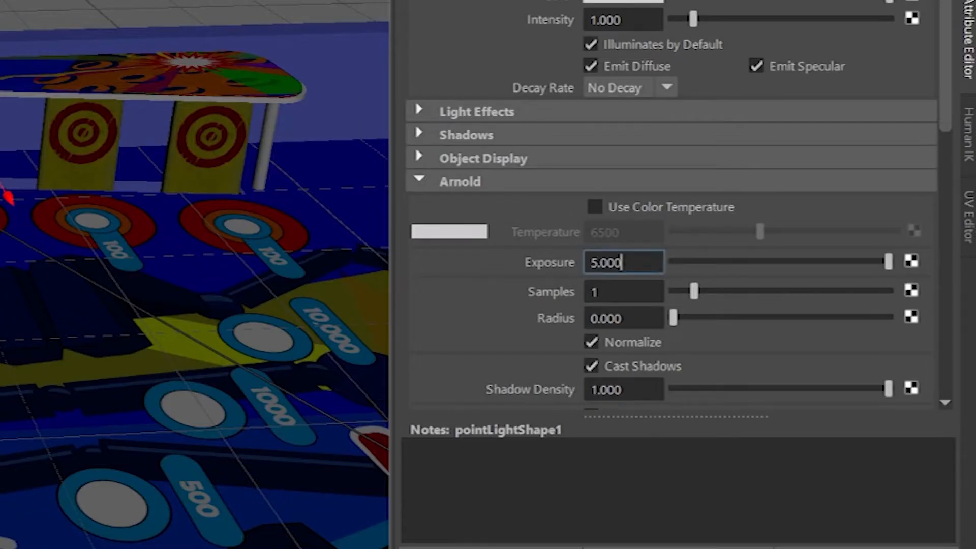
key("Return")
type("2")
key("Return")
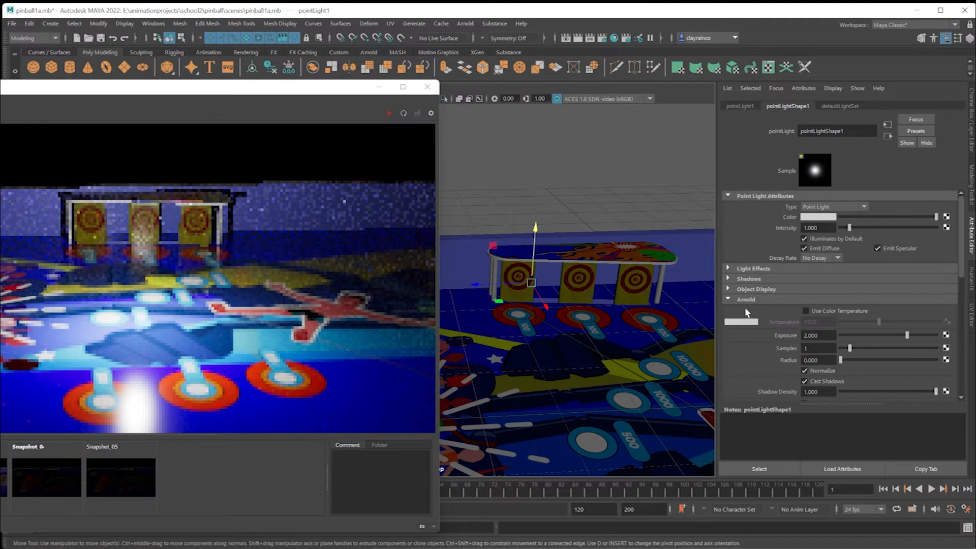
left_click_drag(476, 286, 567, 289)
left_click_drag(316, 87, 437, 75)
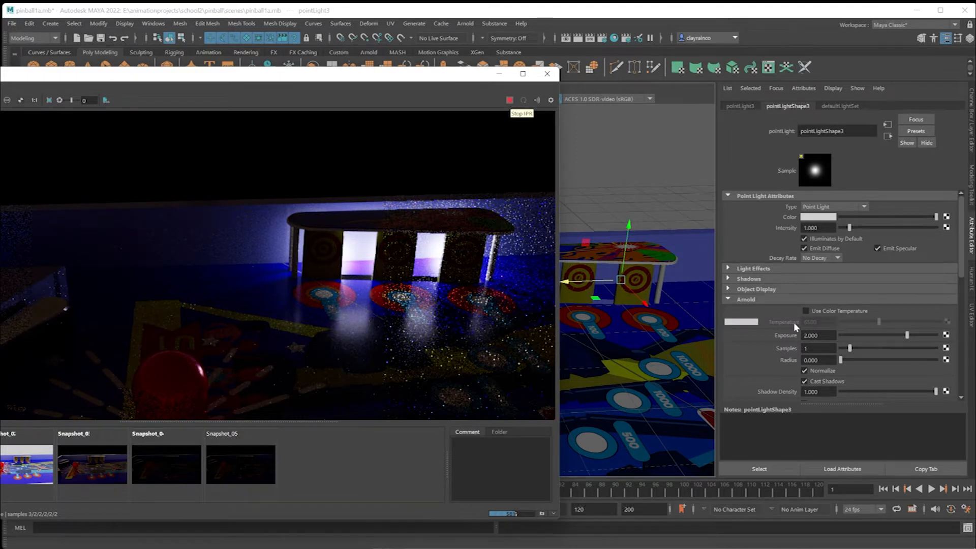
Set the third point light's exposure to 0 and inspect its placement behind the targets.
left_click(813, 335)
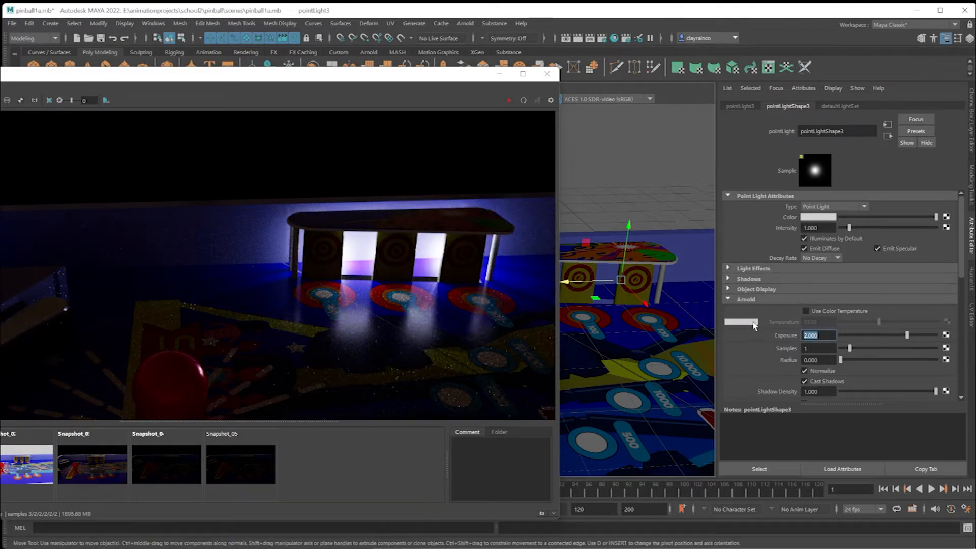
type("0")
scroll(624, 336, "up", 2)
left_click_drag(624, 337, 615, 341, "alt")
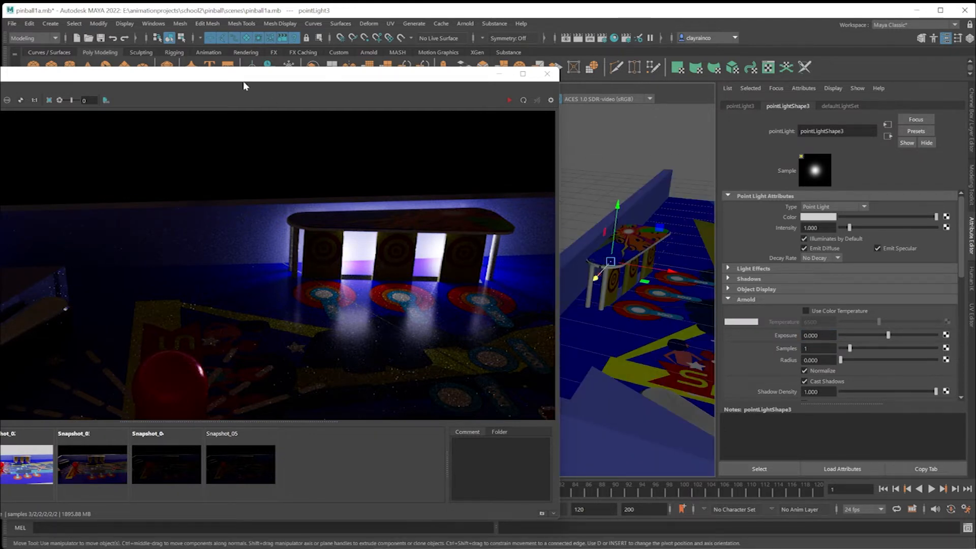
Move the render window off the outliner and set the exposure of pointLight1 to 0.
left_click(243, 78)
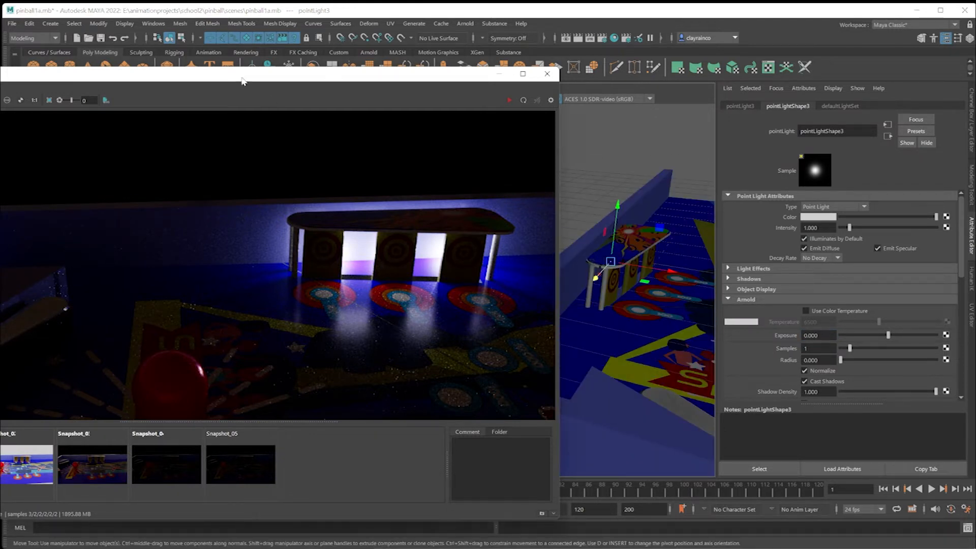
left_click_drag(235, 75, 481, 223)
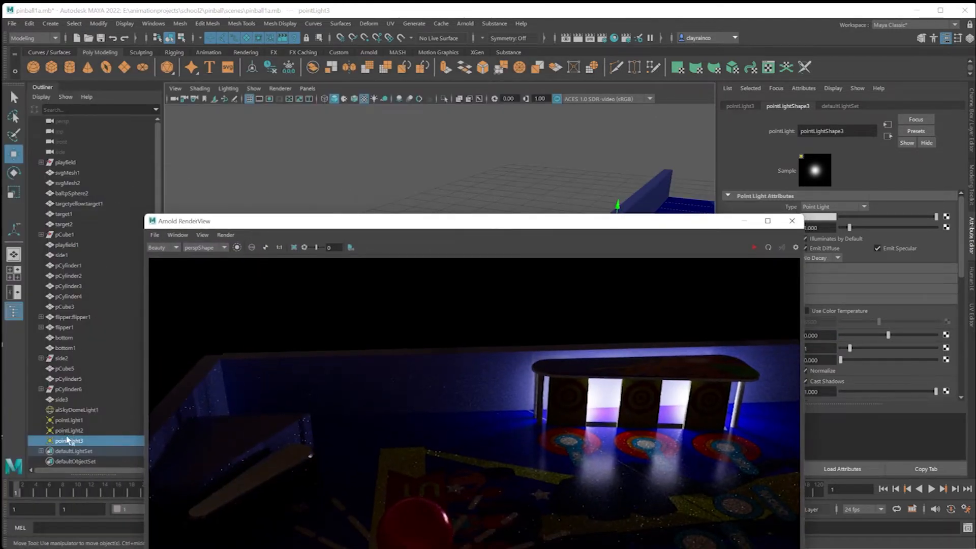
left_click(71, 421)
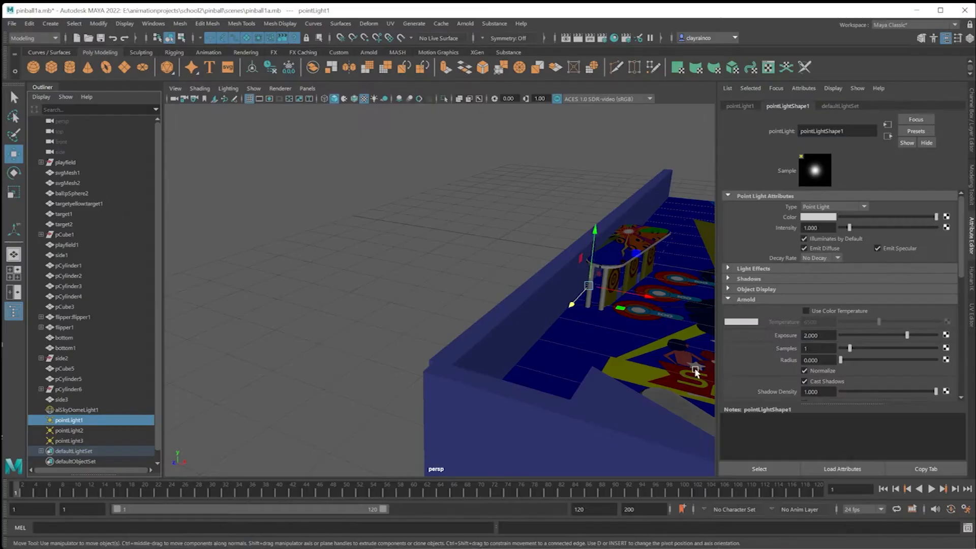
left_click_drag(823, 336, 702, 320)
type("0")
key("Return")
Set the exposure of both pointLight2 and pointLight3 to 0.
left_click(80, 432)
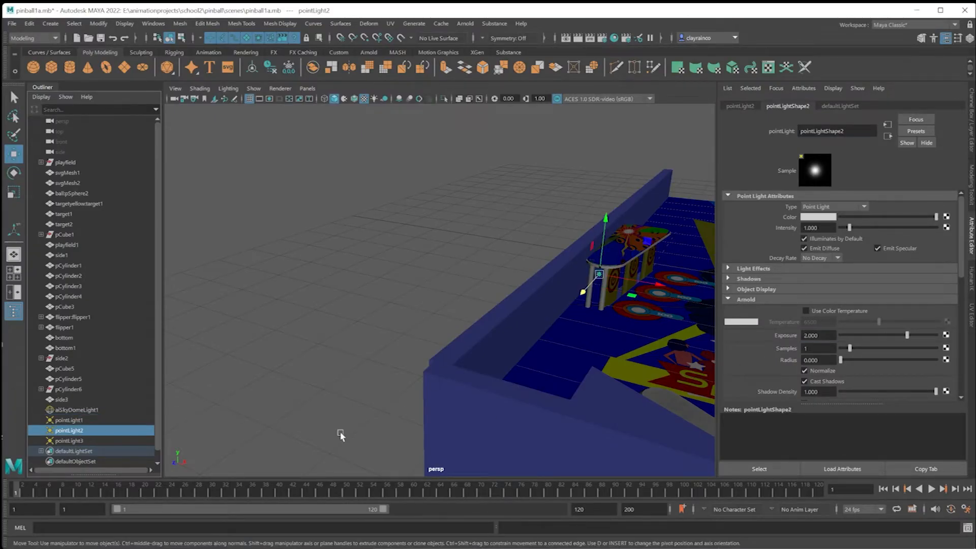
type("0")
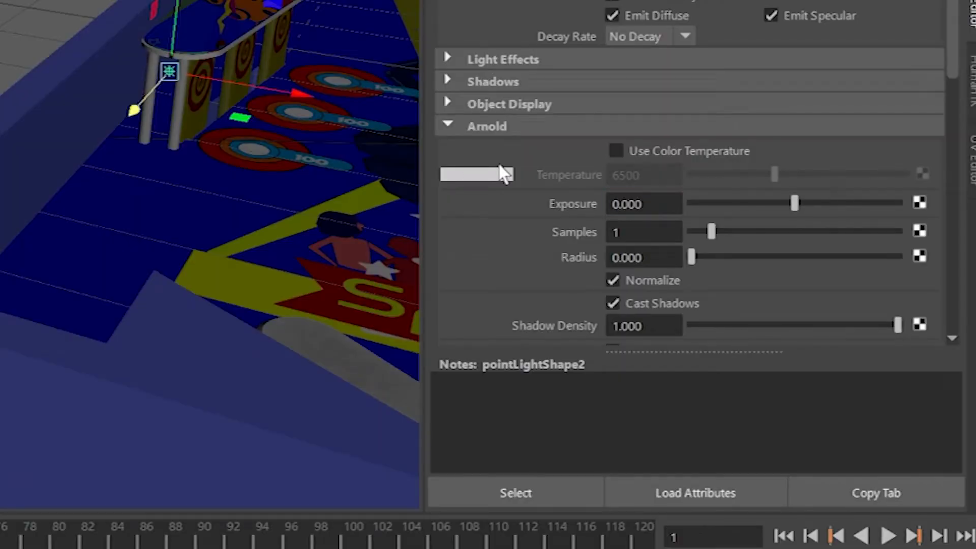
key("Return")
left_click(84, 441)
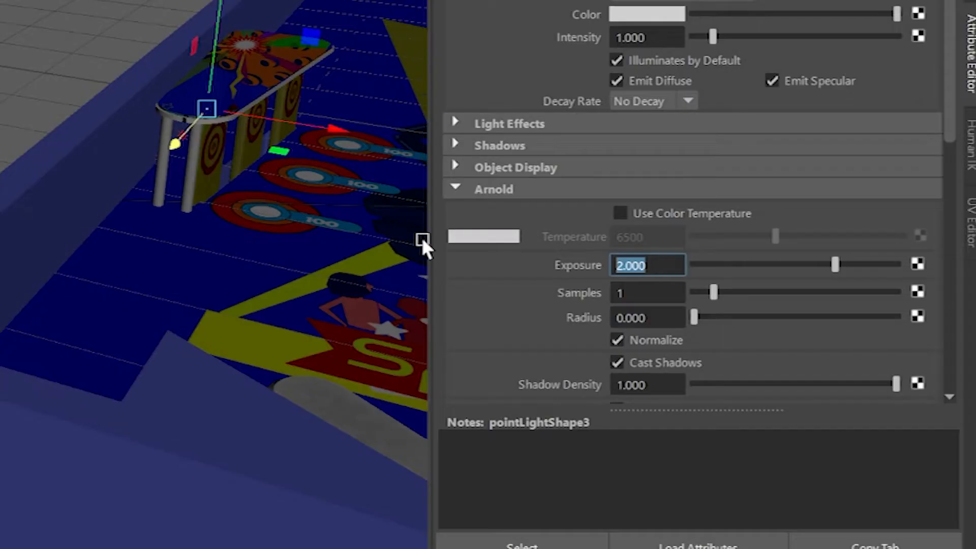
type("0")
key("Return")
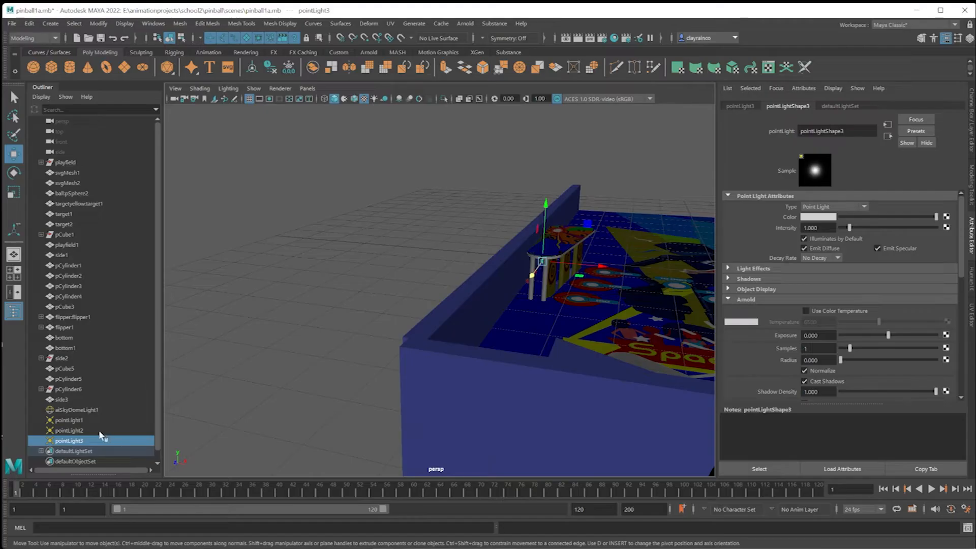
Select the point lights from pointLight1 to pointLight3 together and adjust their placement behind the targets.
left_click(81, 421)
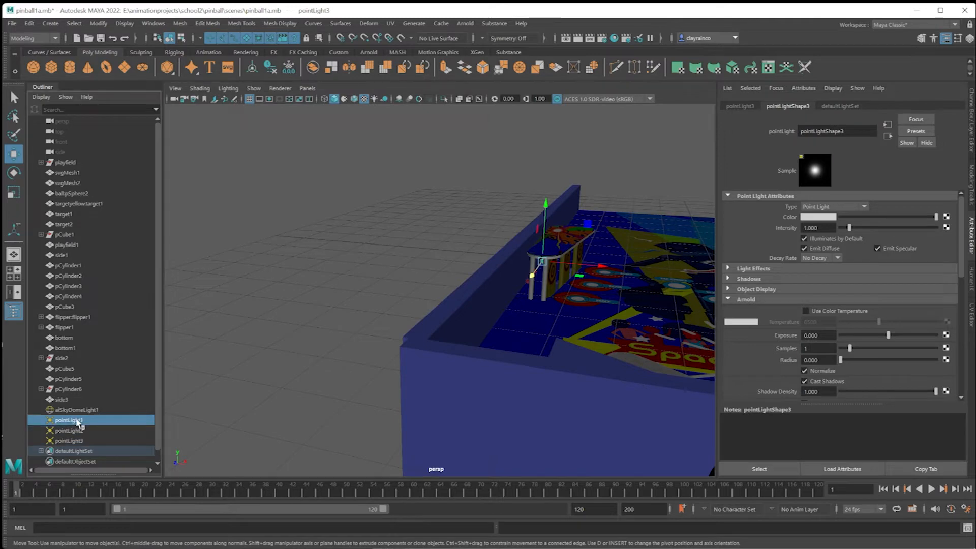
left_click(77, 440, "shift")
left_click_drag(581, 325, 414, 379, "alt")
left_click_drag(601, 312, 626, 331)
left_click_drag(573, 266, 509, 331)
Select all three targets under the stand and nudge them slightly along the X axis.
left_click(508, 331)
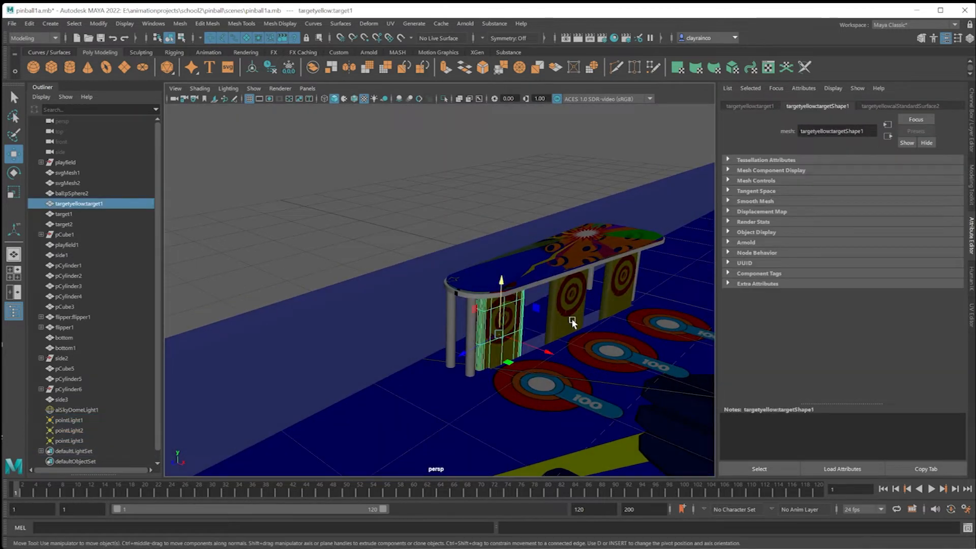
left_click(571, 318, "shift")
left_click(624, 294, "shift")
left_click_drag(677, 305, 670, 304)
left_click_drag(642, 244, 579, 203, "alt")
scroll(580, 189, "down", 5)
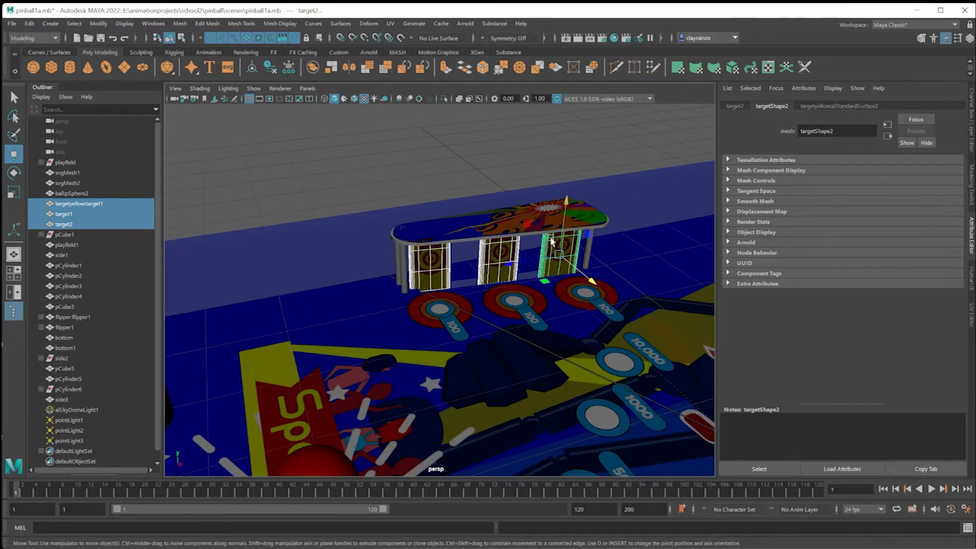
Run an Arnold render of the target area and open the render settings beside it.
left_click(465, 23)
left_click(478, 40)
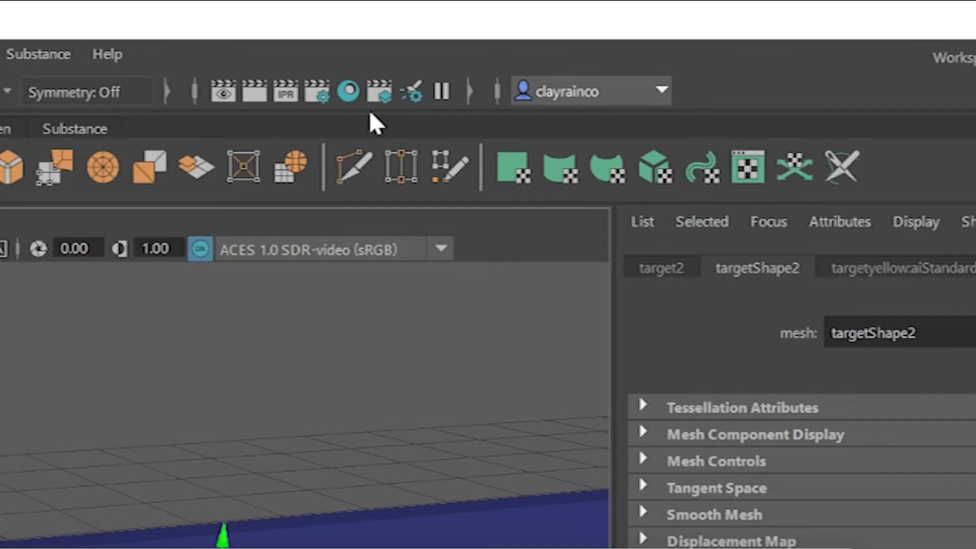
left_click(323, 90)
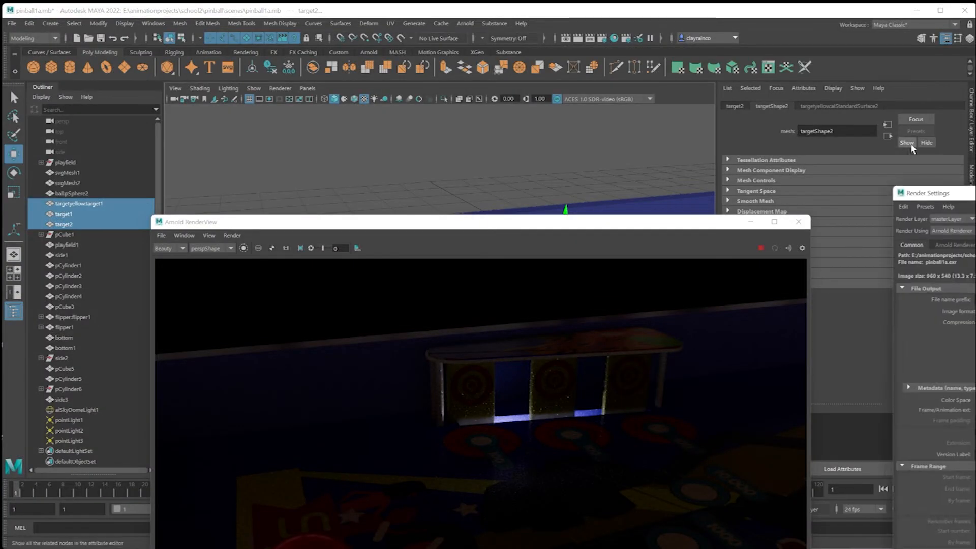
left_click_drag(950, 196, 573, 161)
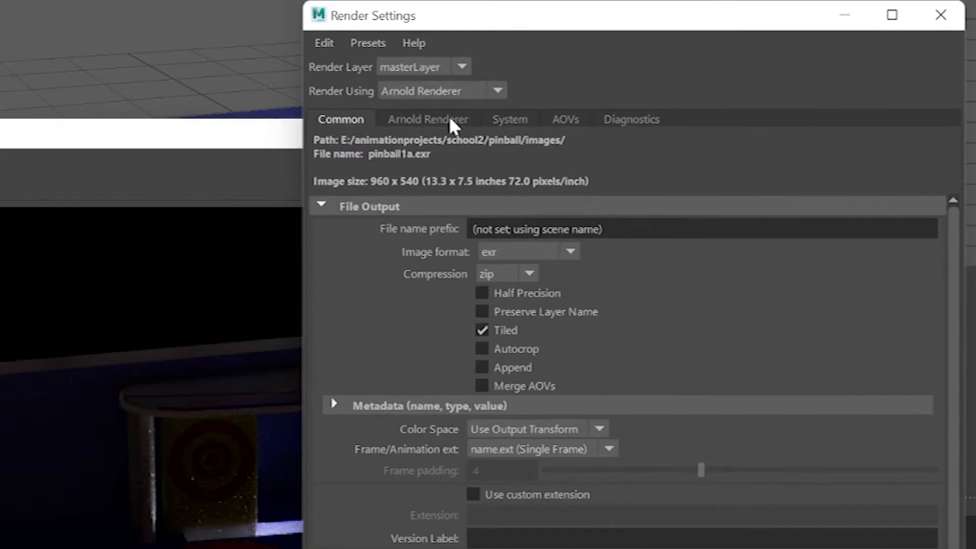
Enable adaptive sampling and clamping of AA samples in the Arnold renderer's sampling settings.
left_click(578, 213)
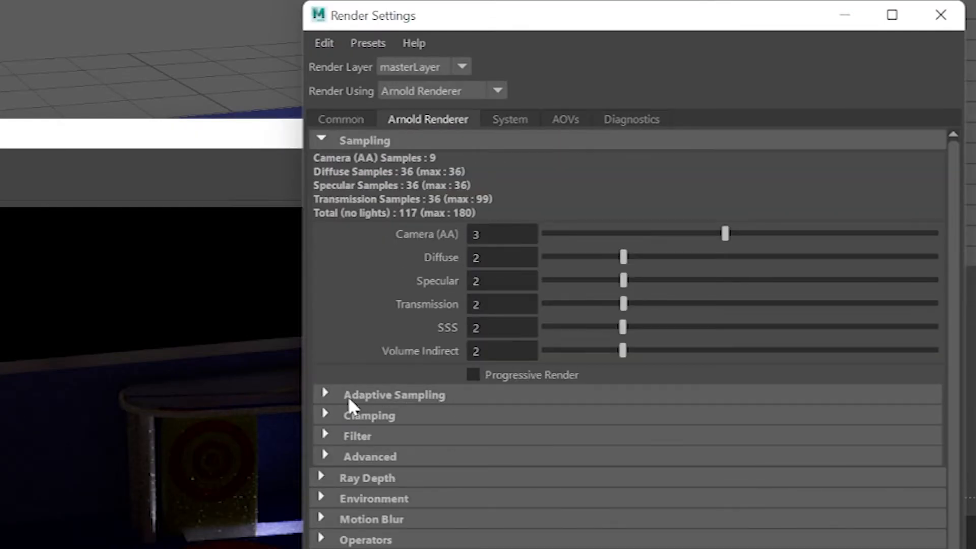
left_click(324, 394)
left_click(476, 415)
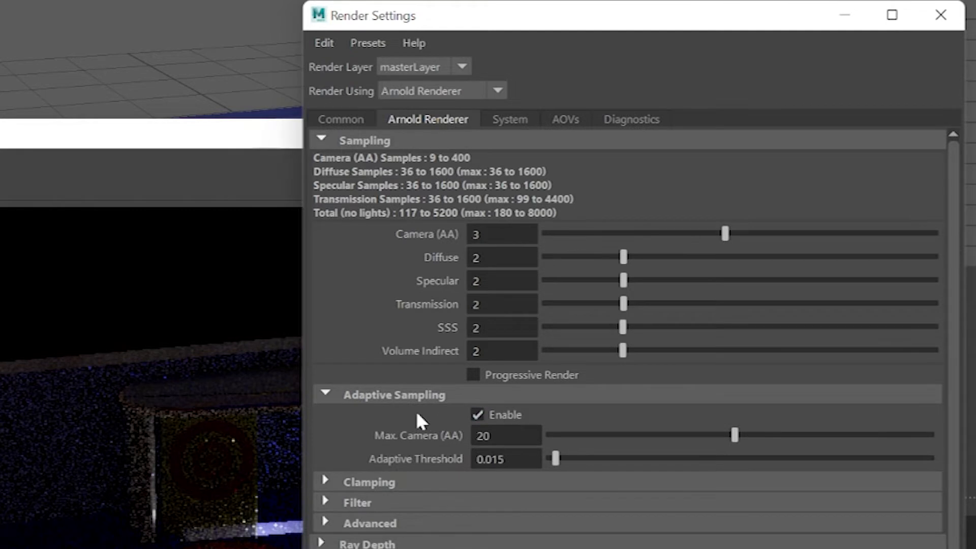
left_click(324, 482)
left_click(476, 500)
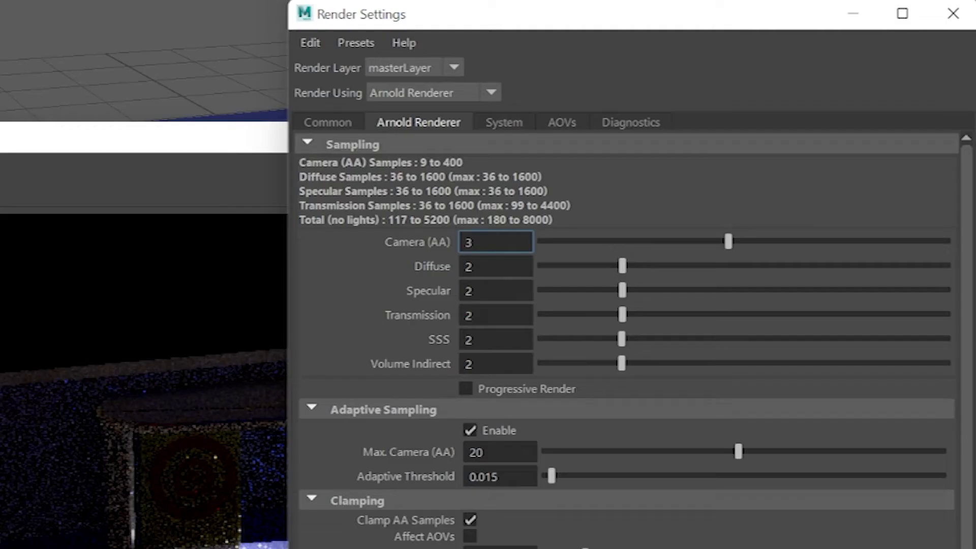
Switch the Arnold render device to GPU.
left_click(502, 123)
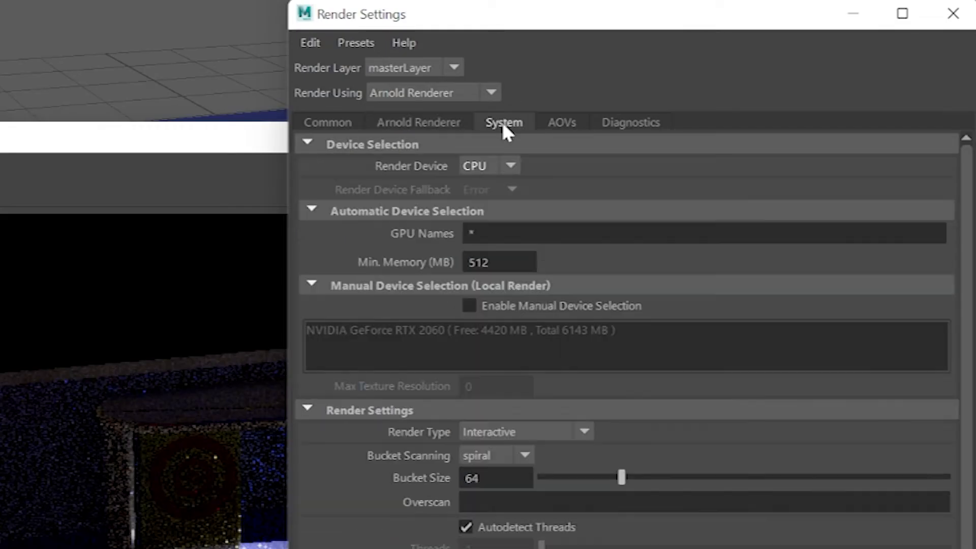
left_click(498, 164)
left_click(512, 166)
left_click(488, 210)
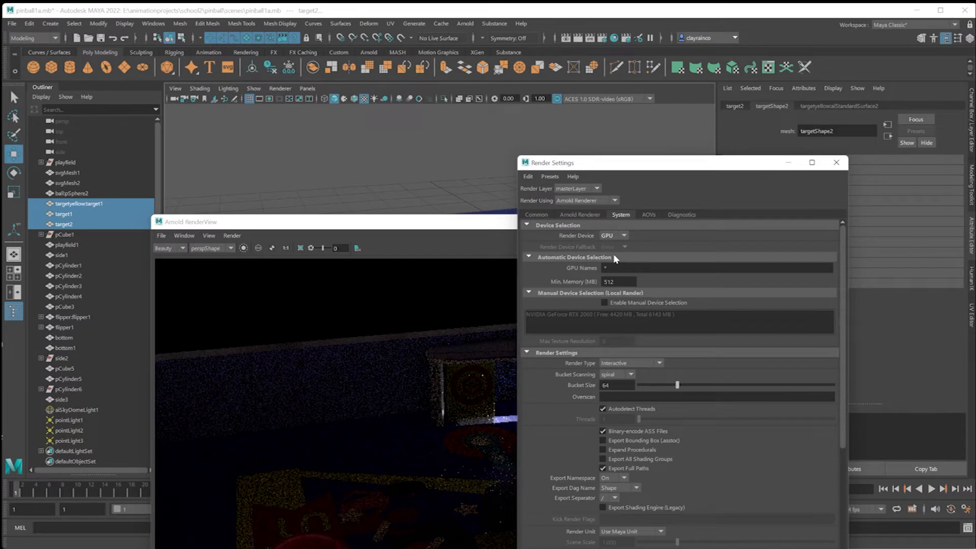
Set the Camera (AA) samples to 10 and bring the render view forward to check the result.
left_click(584, 214)
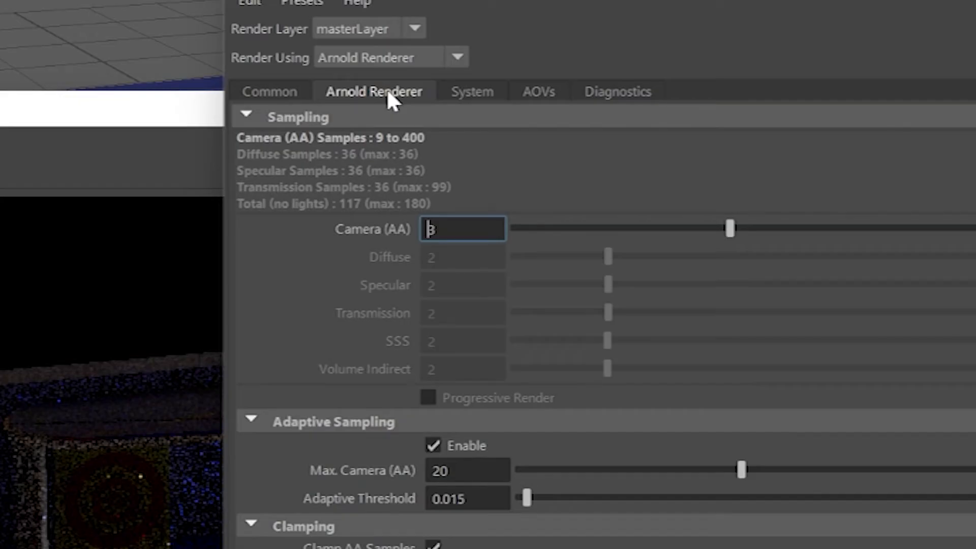
left_click_drag(448, 230, 372, 223)
type("10")
key("Return")
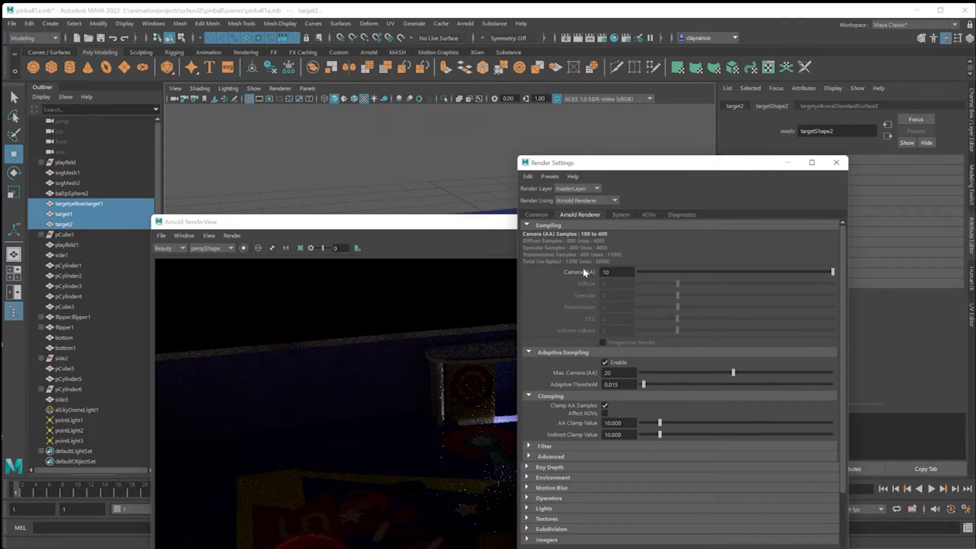
left_click_drag(424, 227, 405, 98)
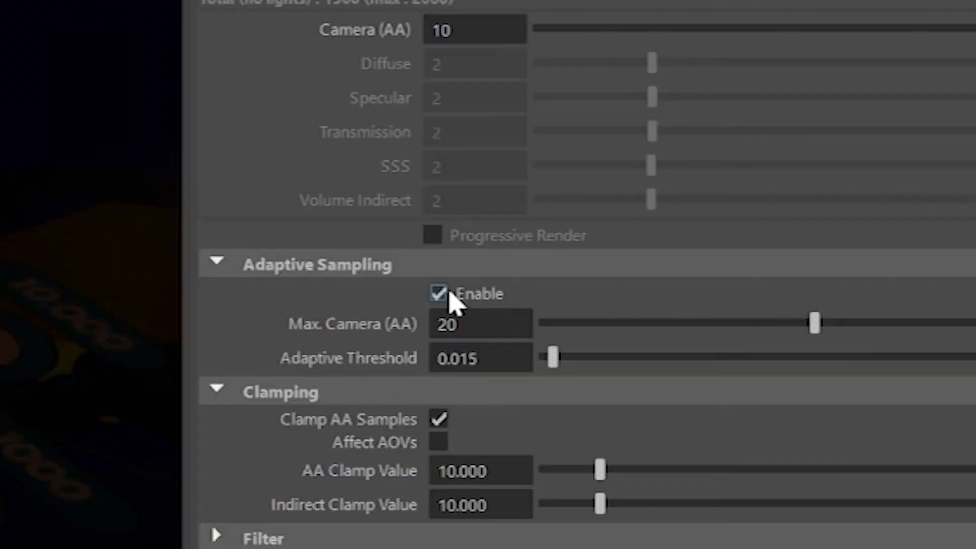
Disable adaptive sampling and lower the Camera (AA) samples to 3.
left_click(453, 301)
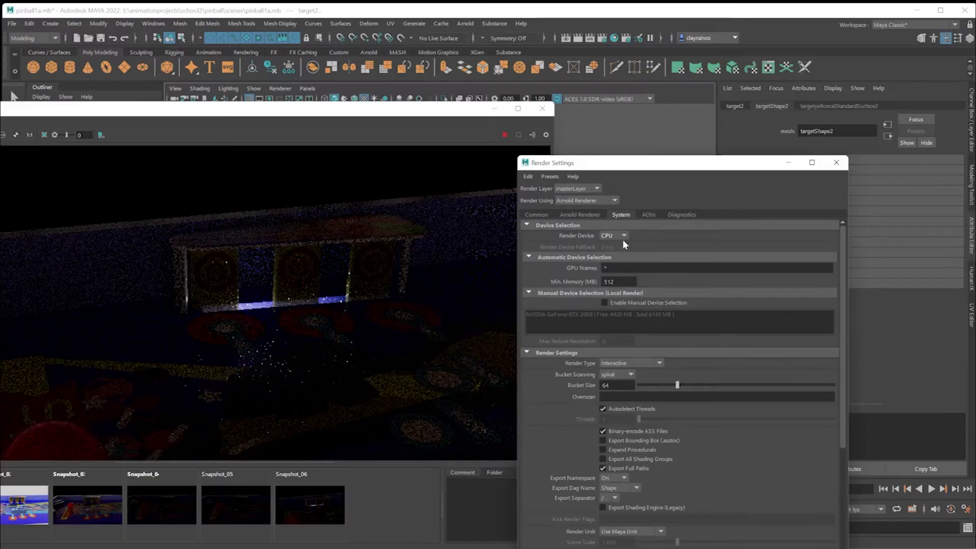
left_click(591, 216)
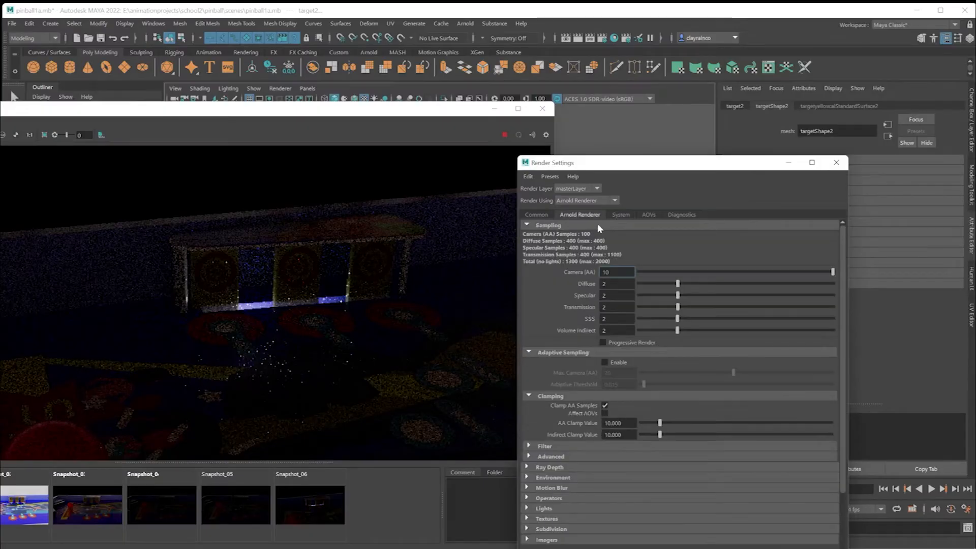
double_click(606, 272)
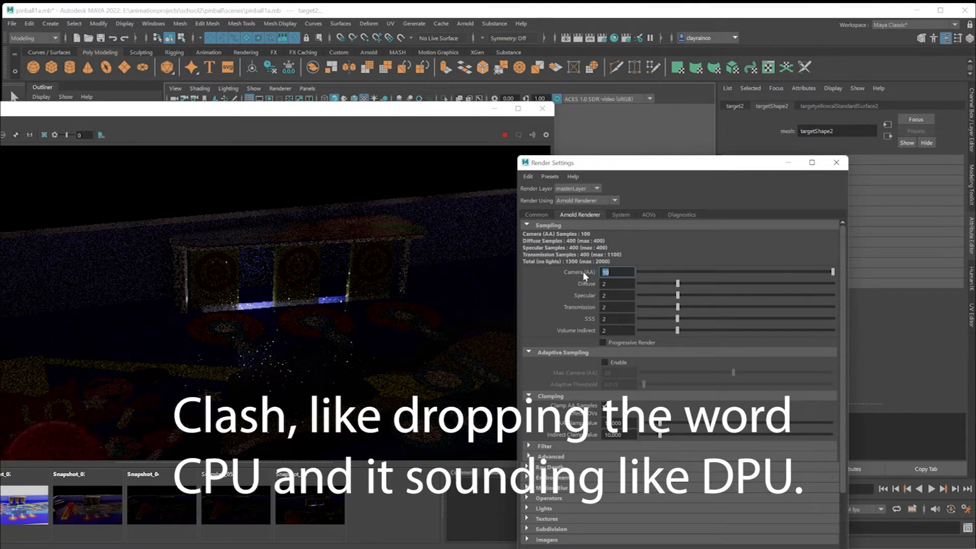
key("Return")
Set the Camera (AA) samples to 2 and turn off clamping of AA samples.
left_click(605, 272)
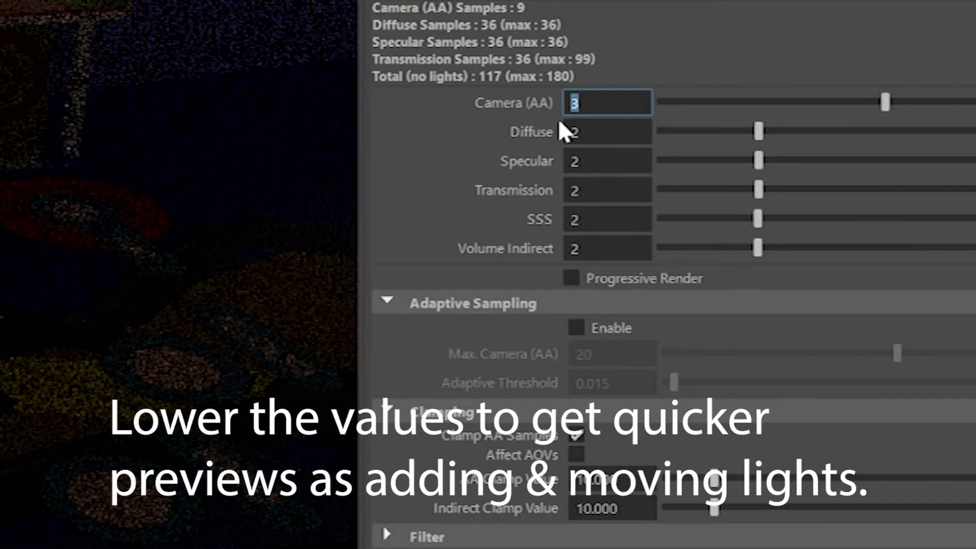
type("2")
key("Tab")
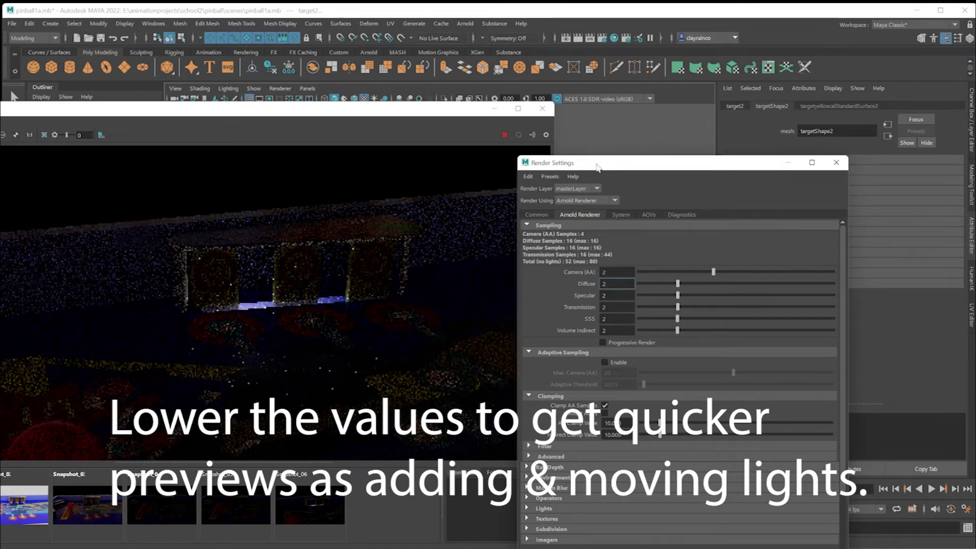
left_click(605, 405)
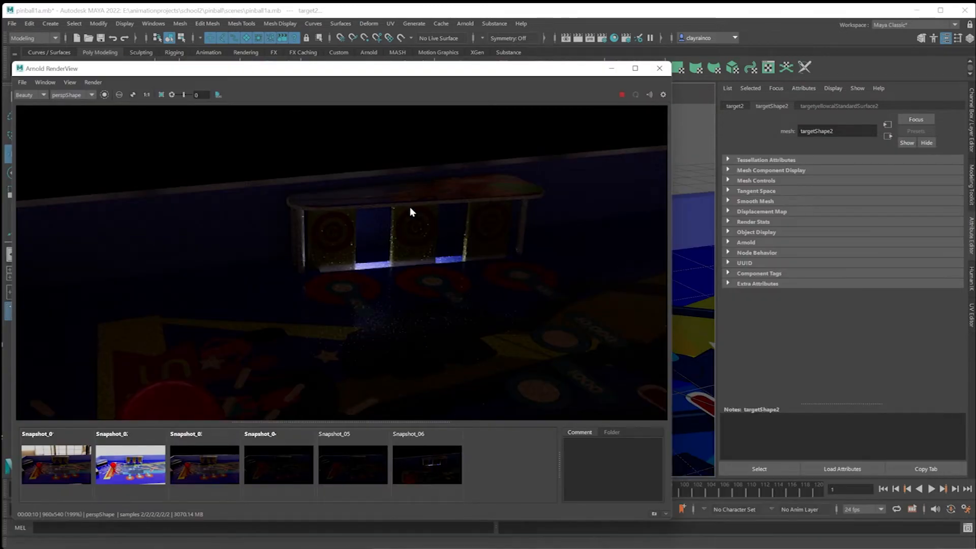
Reopen the render settings and set Camera (AA), Diffuse, Specular, Transmission, SSS and Volume Indirect samples to 1.
left_click_drag(350, 76, 310, 150)
left_click_drag(418, 151, 369, 127)
left_click(614, 39)
double_click(699, 263)
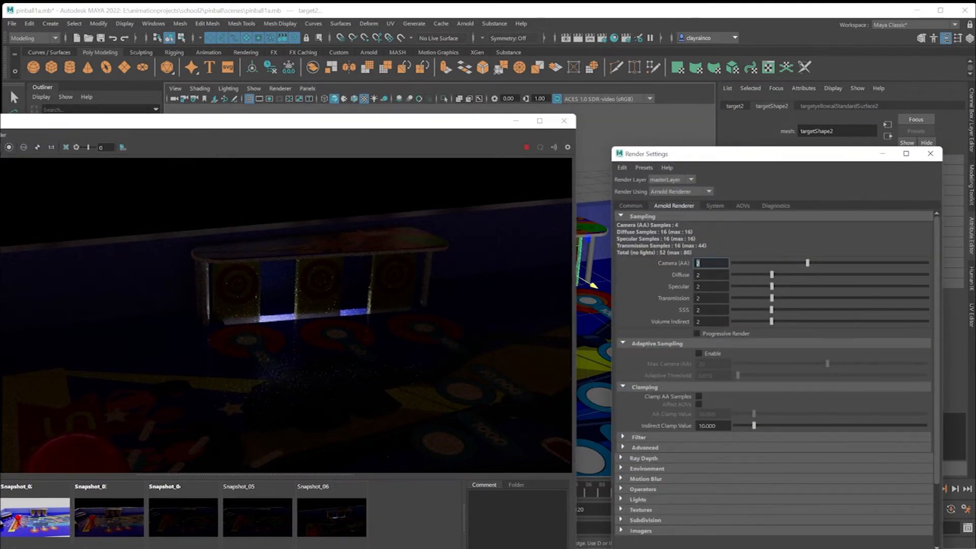
mouse_move(703, 275)
left_mouse_down()
mouse_move(683, 278)
mouse_move(697, 288)
left_mouse_up()
type("1")
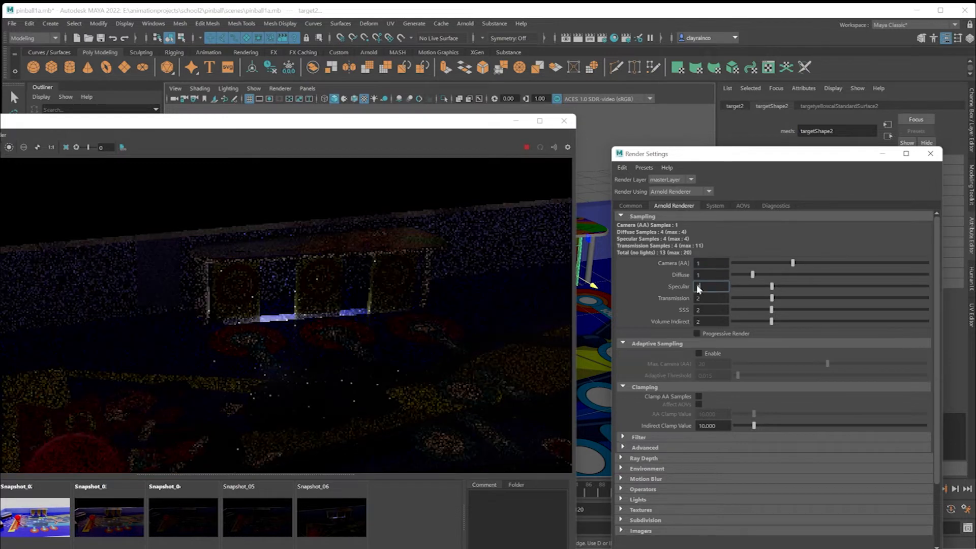
type("1")
key("Tab")
type("1")
key("Tab")
type("1")
key("Tab")
type("1")
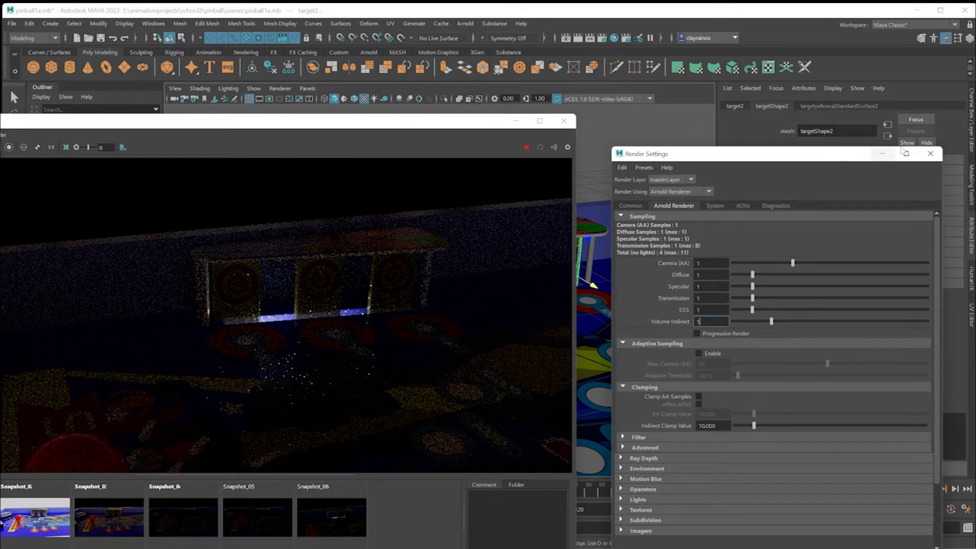
Move the render view aside, select all three point lights, and nudge them along the X axis.
left_click_drag(424, 125, 828, 242)
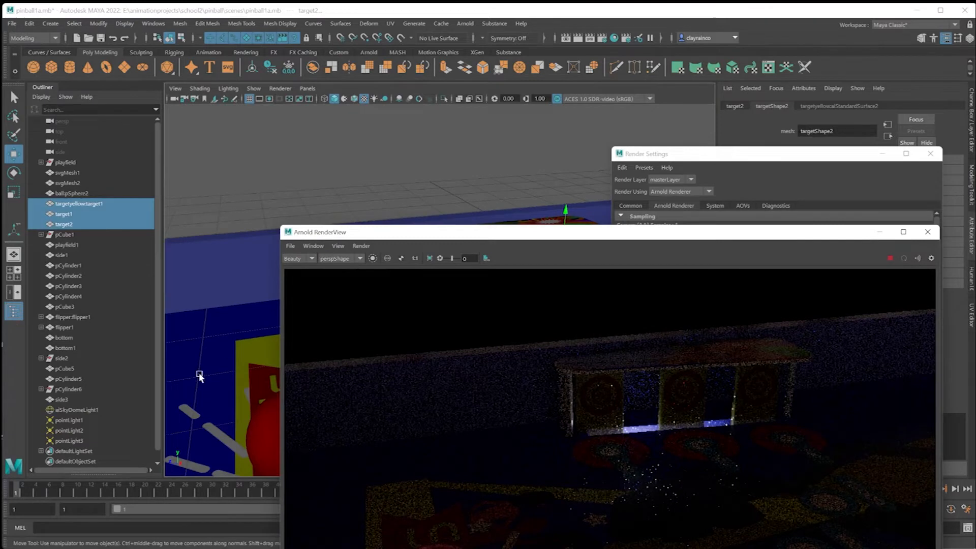
left_click_drag(72, 421, 69, 441)
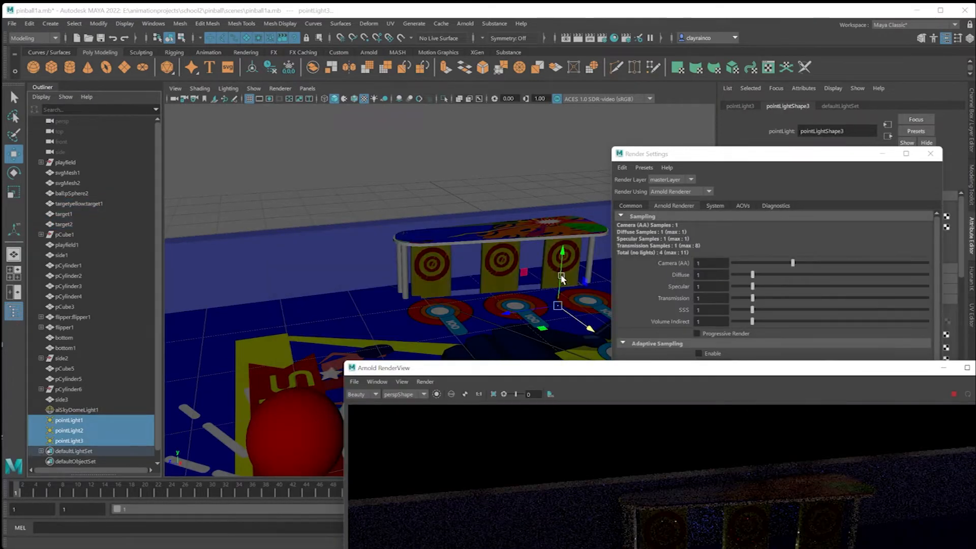
left_click_drag(562, 280, 584, 328)
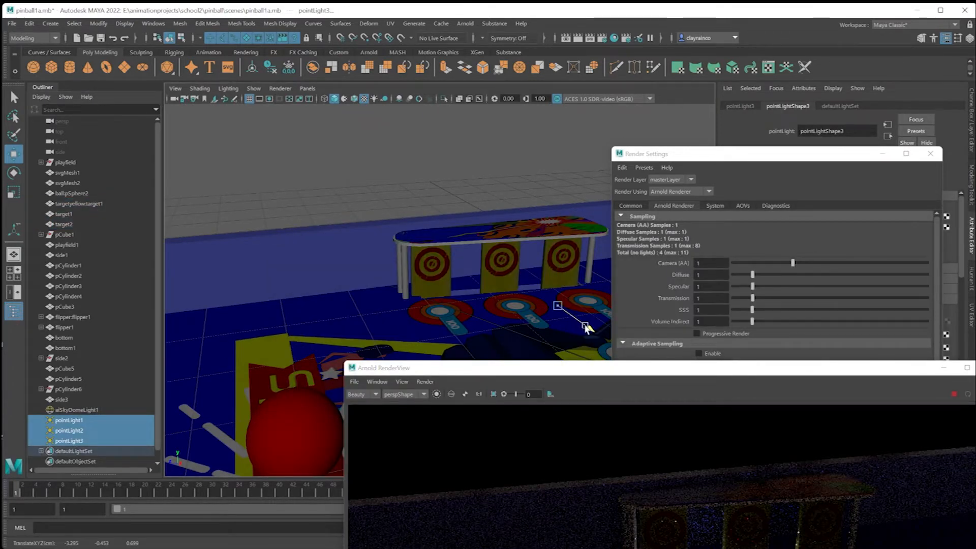
Set the intensity of pointLight1 to 0.5 and the intensity of pointLight2 to 5.
left_click(76, 421)
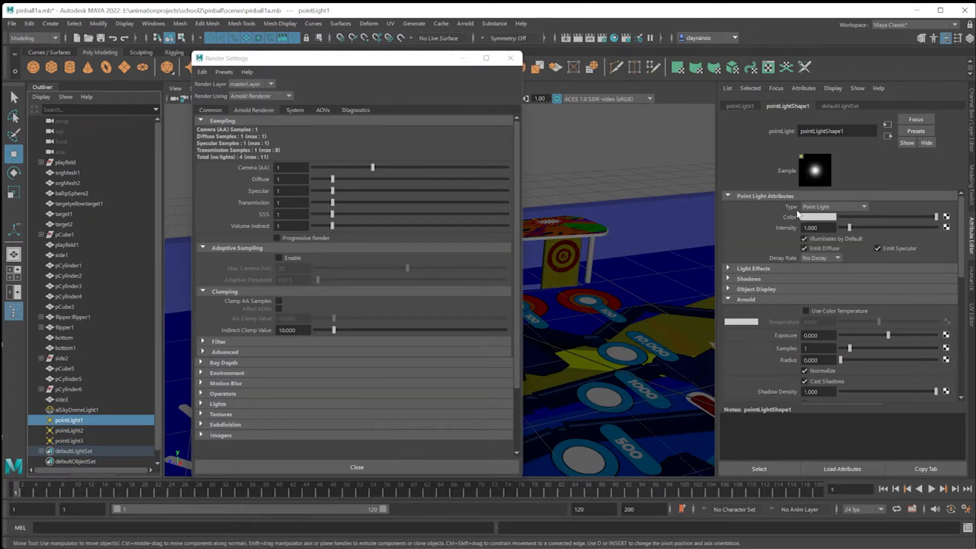
left_click_drag(818, 228, 802, 228)
type(".5")
left_click(114, 431)
left_click_drag(820, 227, 803, 228)
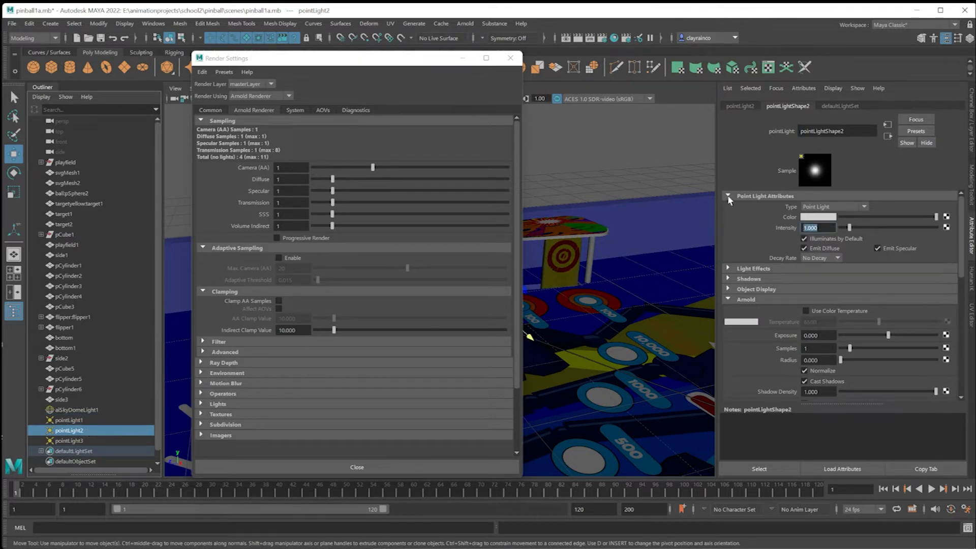
type("5")
key("Return")
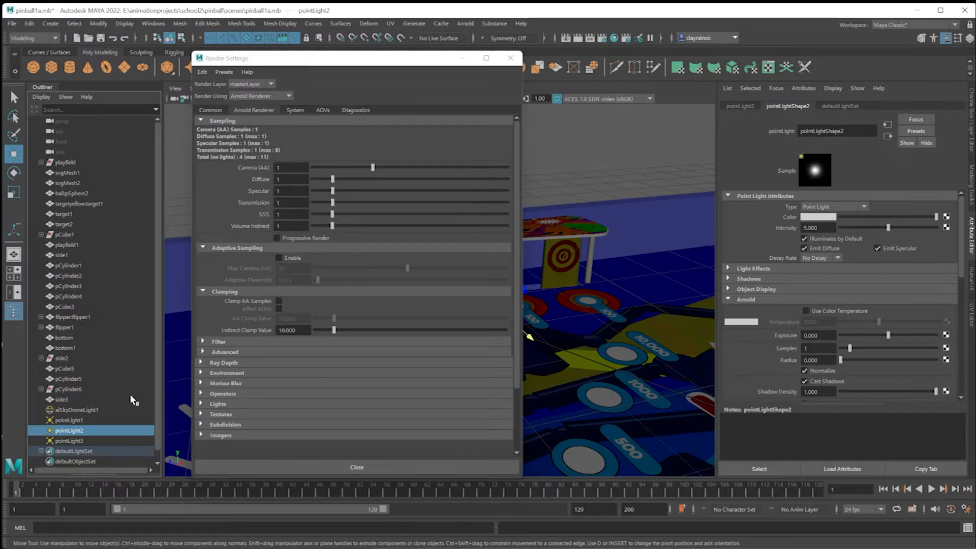
Close the render settings, duplicate pointLight3, and move the copy up and back behind the gap between the middle and last targets.
left_click(69, 441)
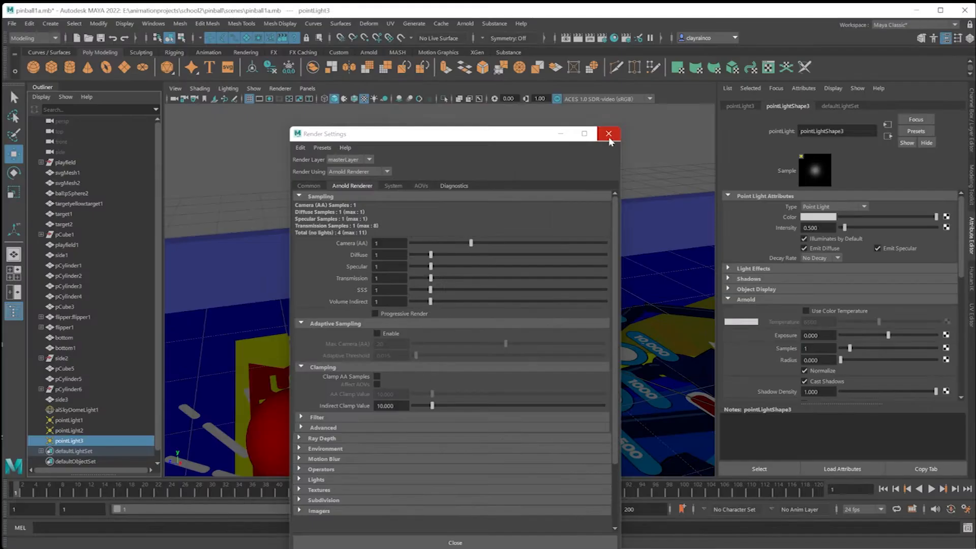
left_click(609, 134)
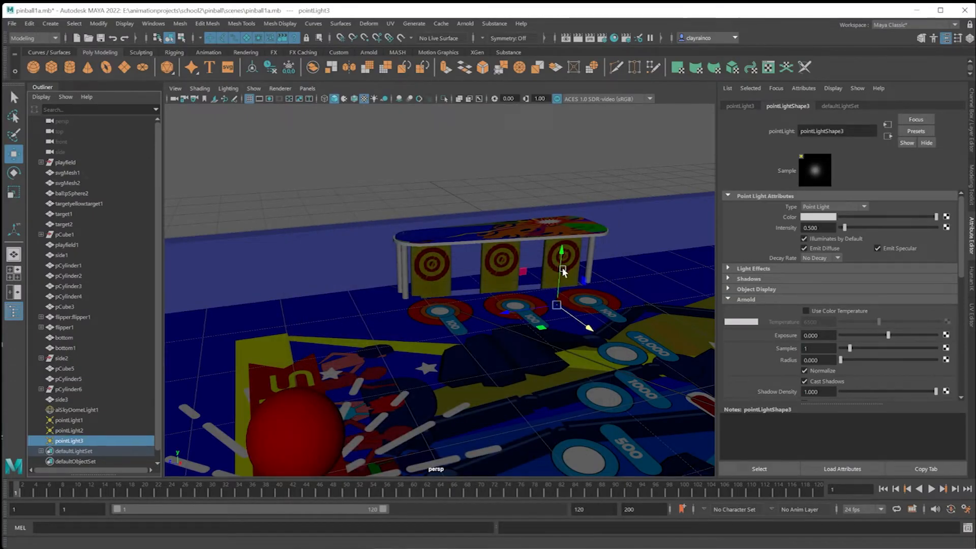
left_click_drag(563, 272, 558, 236)
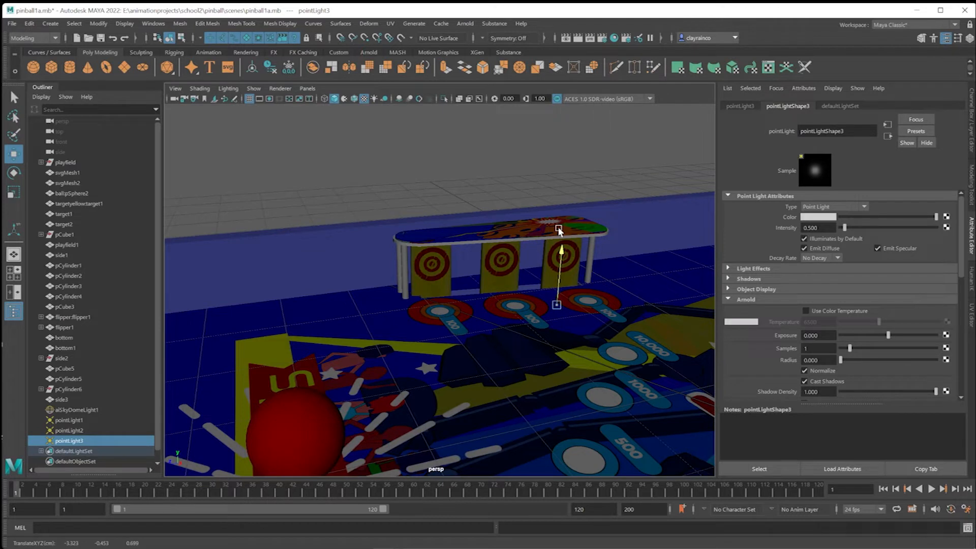
key("ctrl+d")
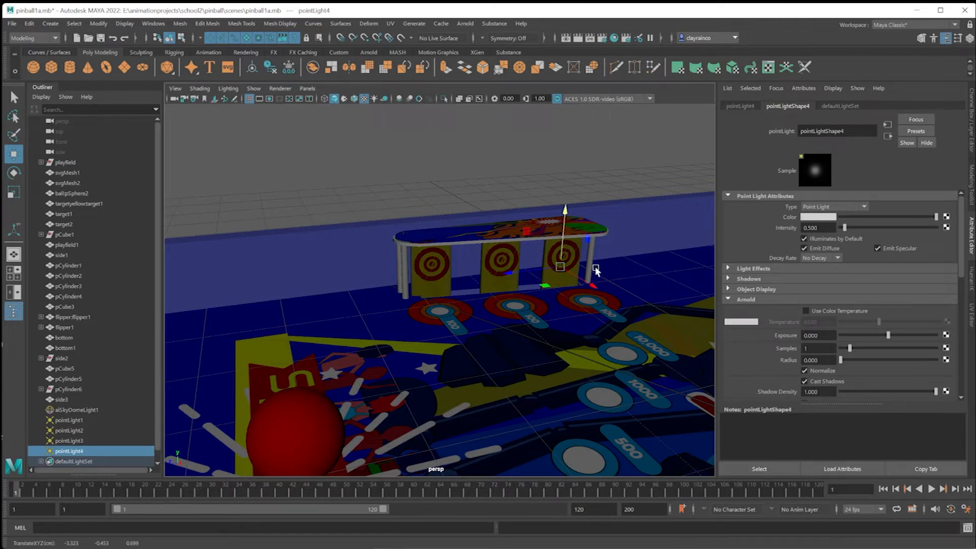
left_click_drag(589, 283, 607, 299)
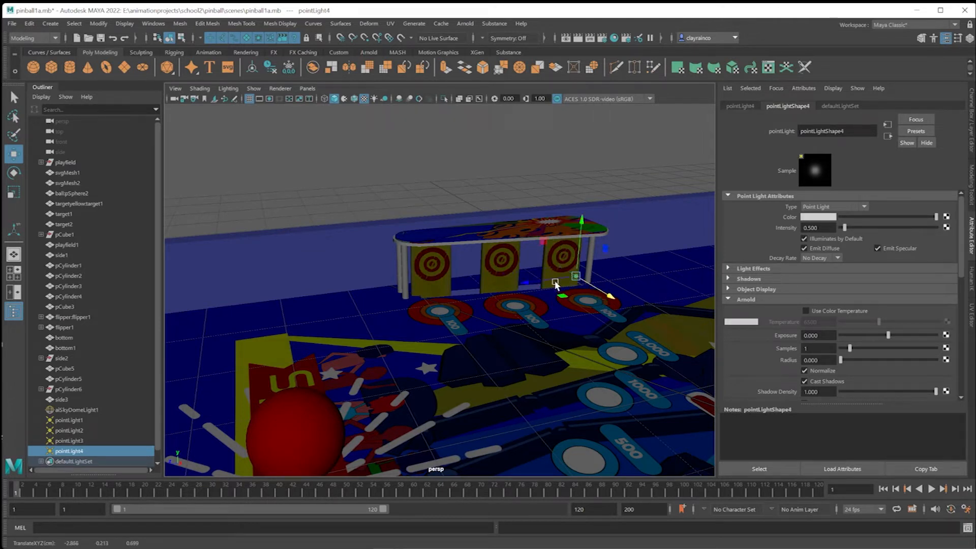
left_click_drag(548, 283, 539, 227)
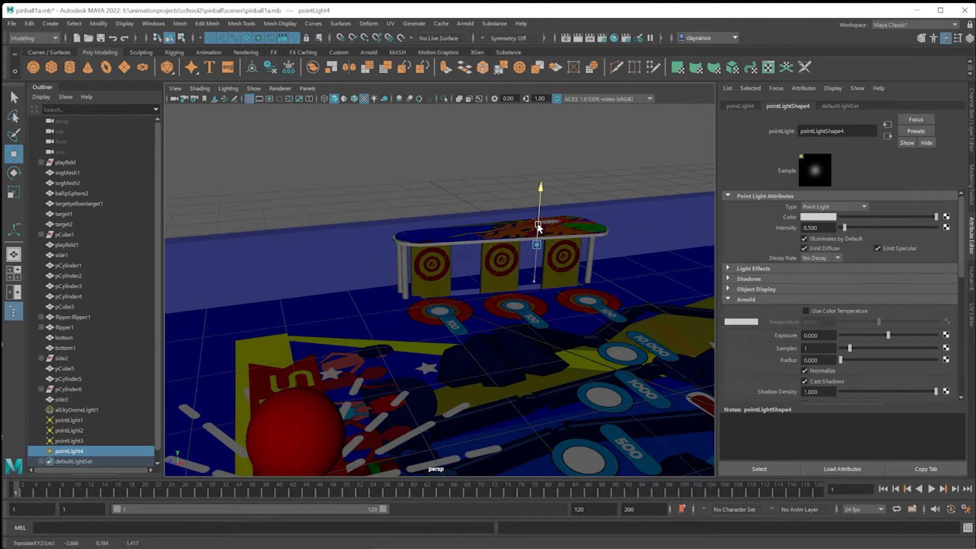
left_click_drag(564, 260, 585, 262)
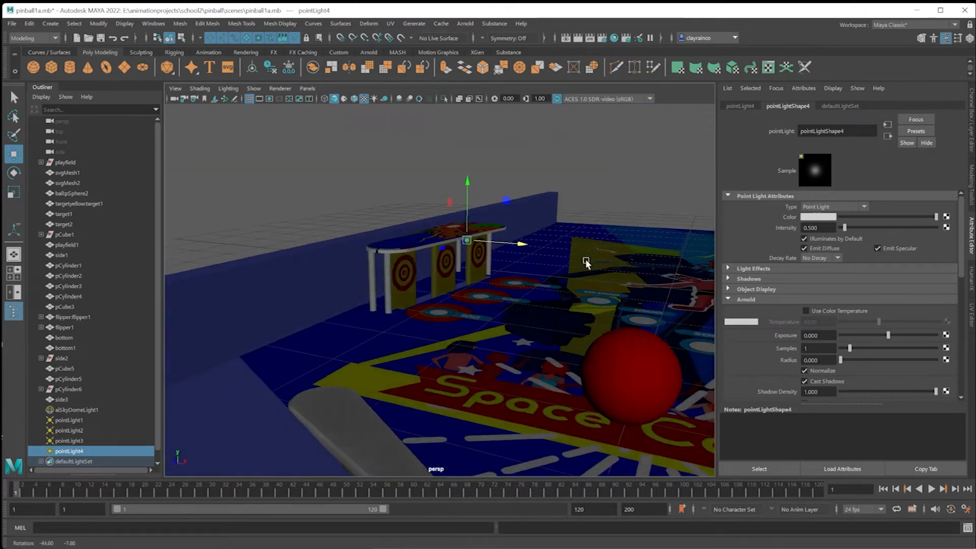
left_click_drag(523, 246, 468, 255)
left_click_drag(533, 226, 541, 290)
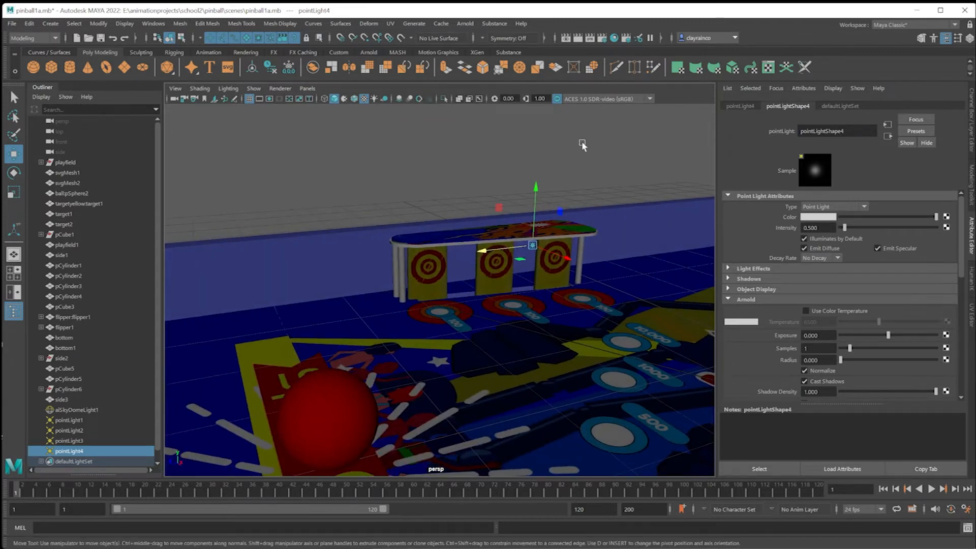
Open the Arnold render view and set the color of pointLight4 to red.
left_click(465, 24)
left_click(482, 43)
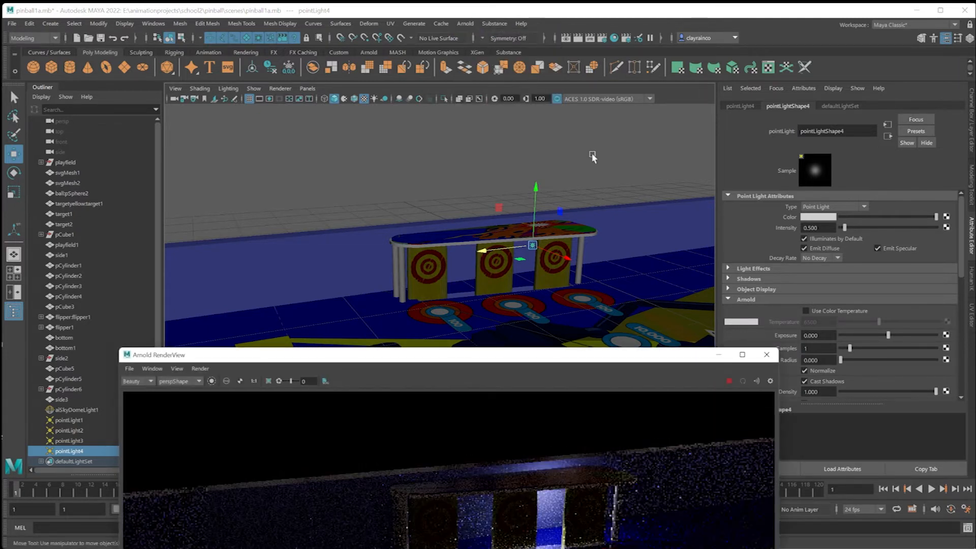
left_click_drag(584, 357, 534, 118)
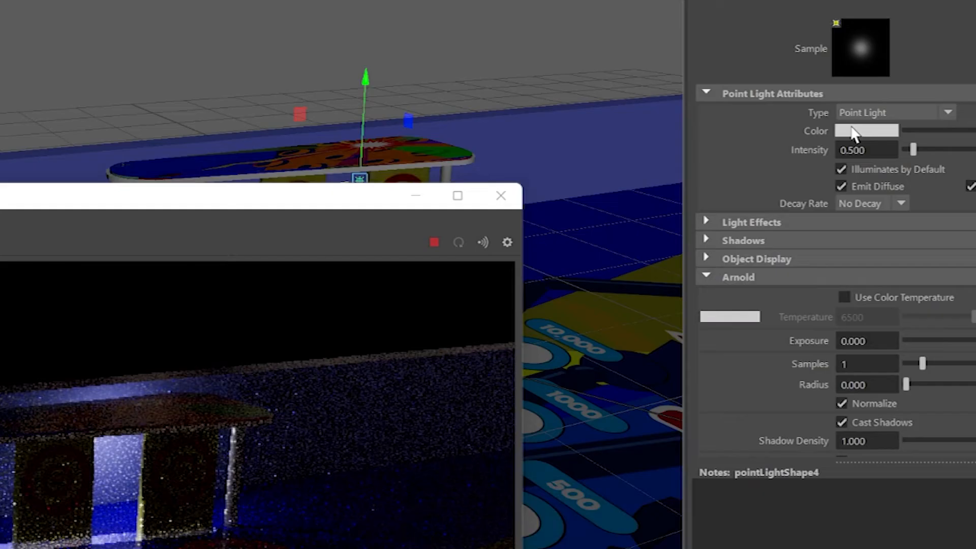
left_click(810, 217)
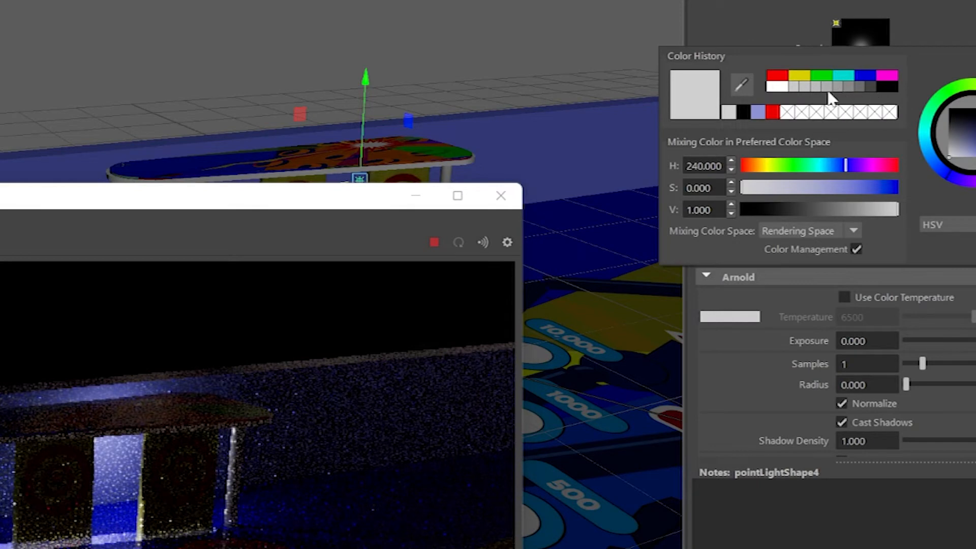
left_click(781, 75)
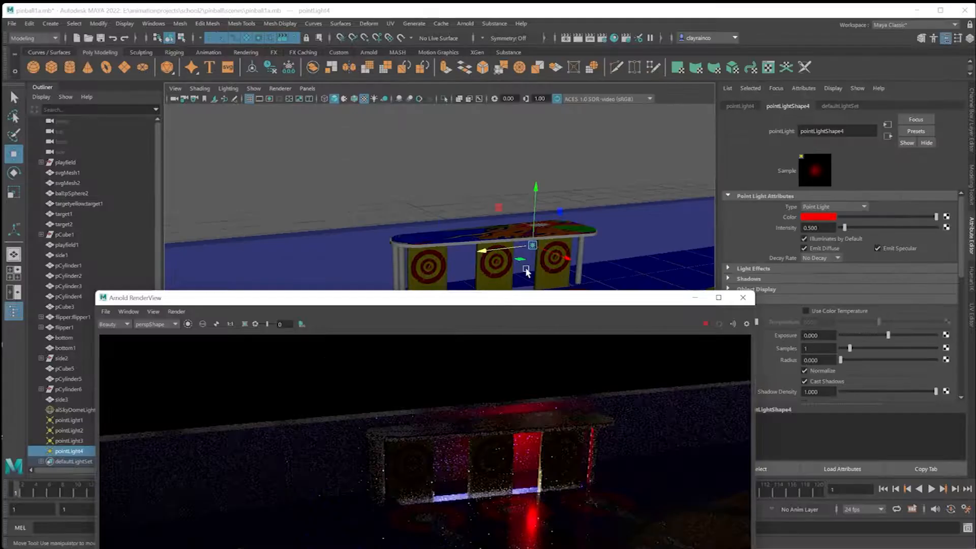
Duplicate the red point light twice, spread the copies along the row behind the targets, and move the render view aside.
left_click_drag(484, 254, 429, 256, "shift")
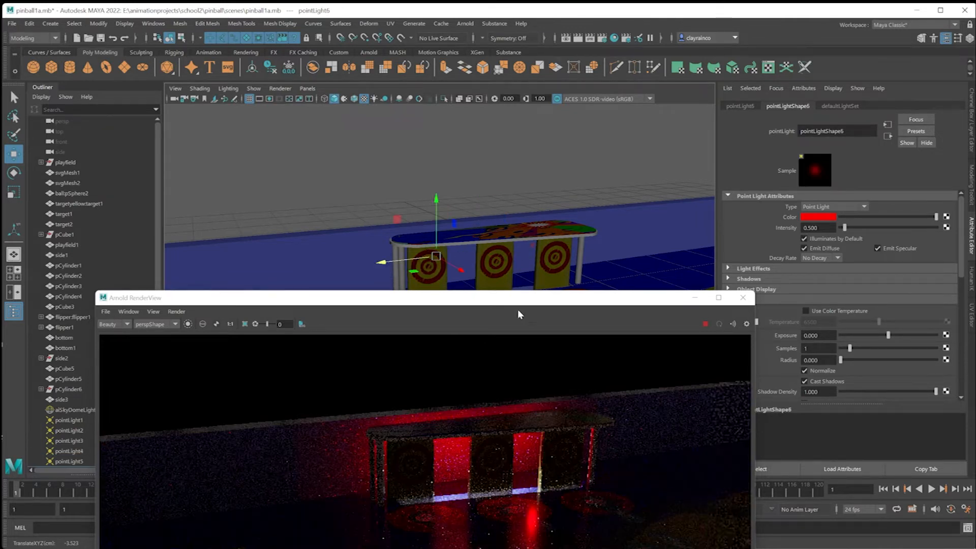
left_click_drag(519, 300, 482, 151)
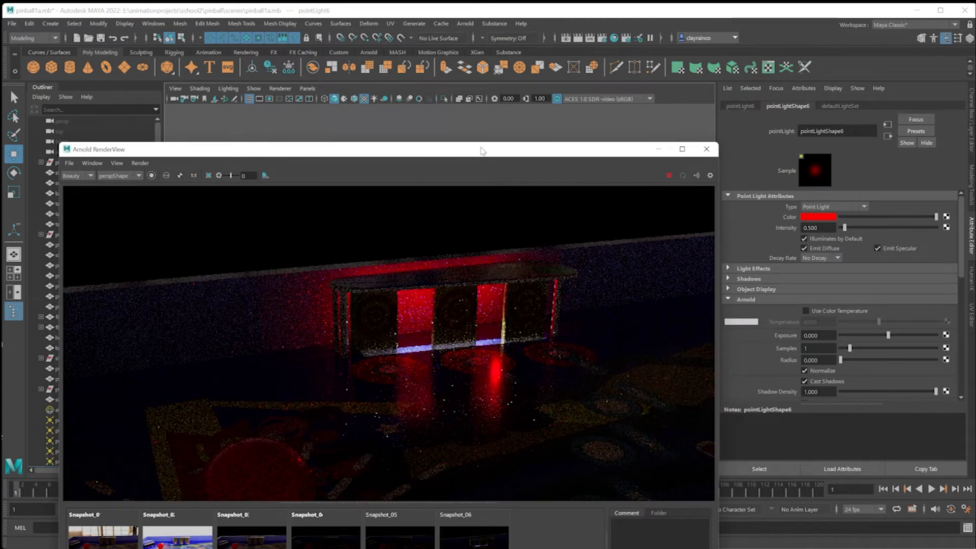
left_click_drag(483, 151, 387, 304)
Duplicate the red light behind the first target, set the copy's color to white, and place it above the front of that target.
left_click_drag(459, 271, 477, 283, "shift")
left_click(823, 216)
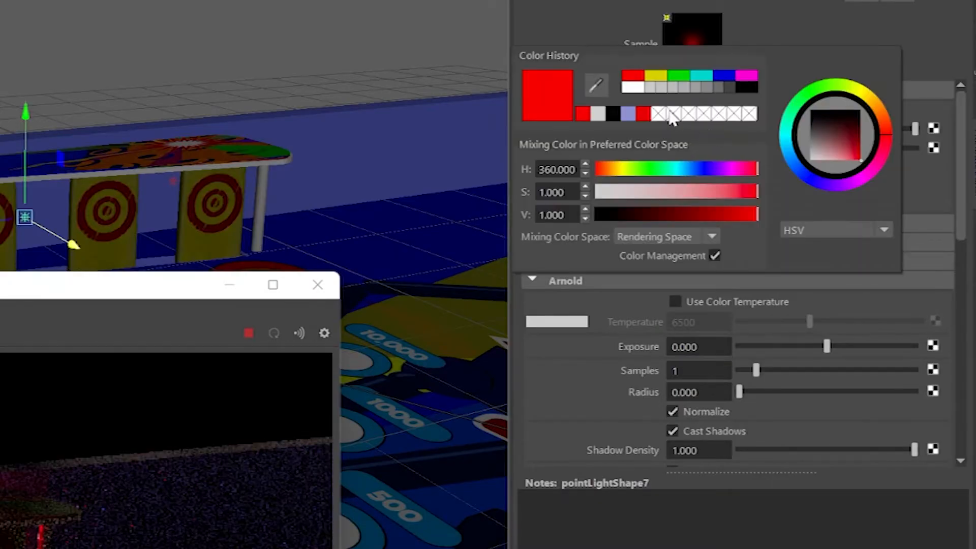
left_click(633, 86)
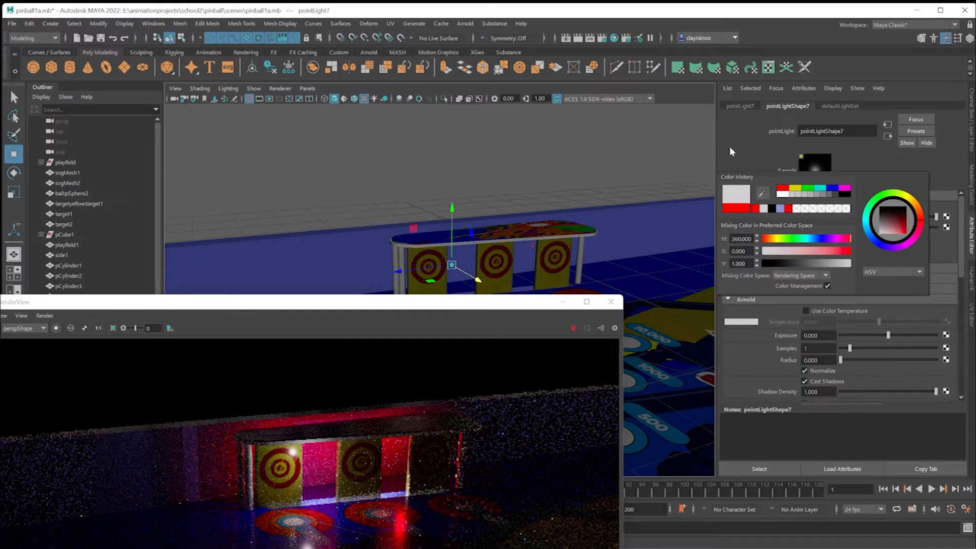
left_click(730, 147)
left_click_drag(451, 237, 449, 223)
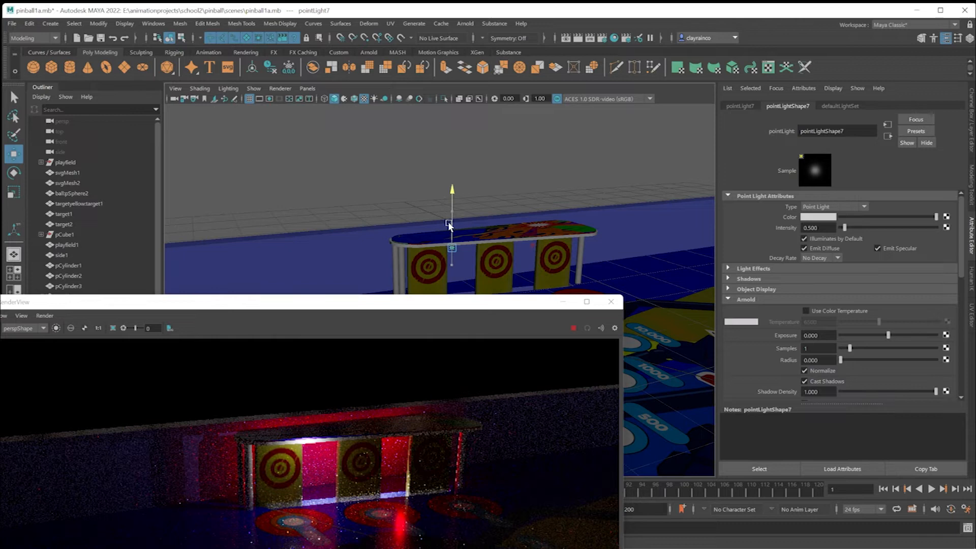
left_click_drag(476, 259, 473, 257)
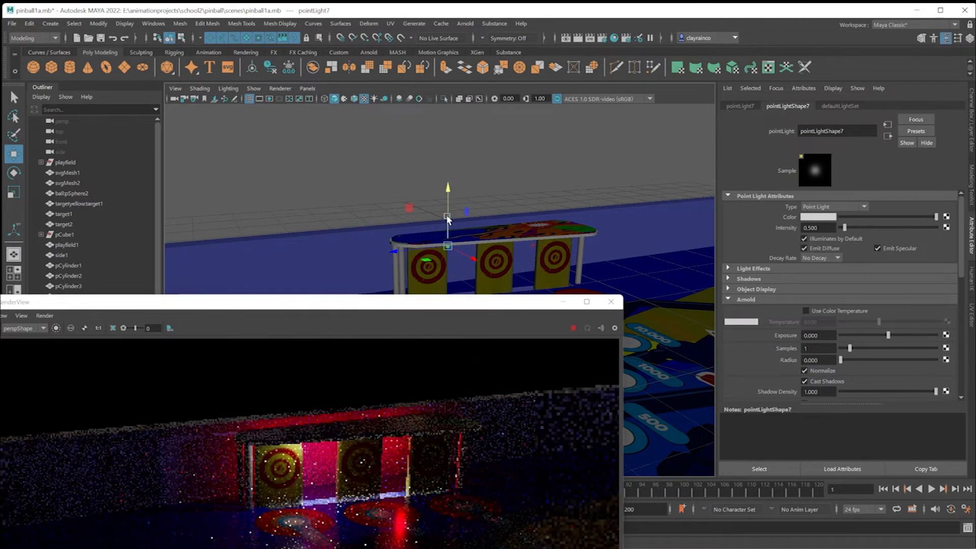
left_click_drag(447, 219, 407, 247)
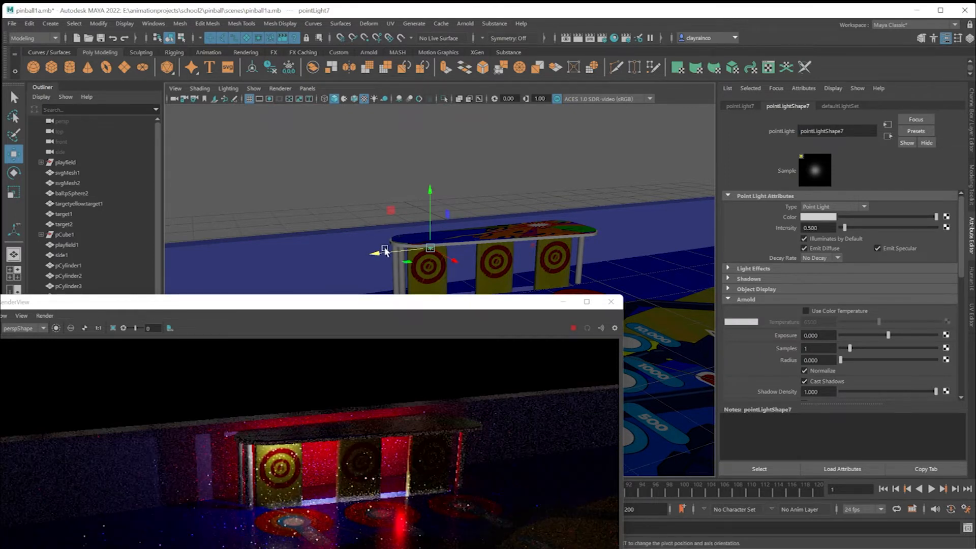
Duplicate the white light for the middle and last targets and adjust the copies' positions under the canopy.
mouse_move(390, 253)
left_mouse_down()
mouse_move(447, 256)
mouse_move(476, 245)
mouse_move(582, 257)
left_mouse_up()
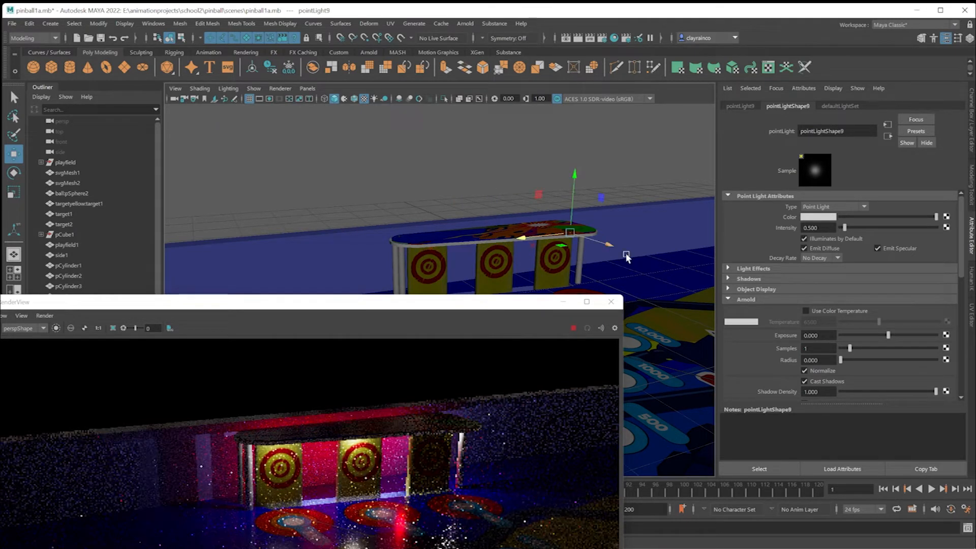
left_click_drag(539, 242, 540, 241)
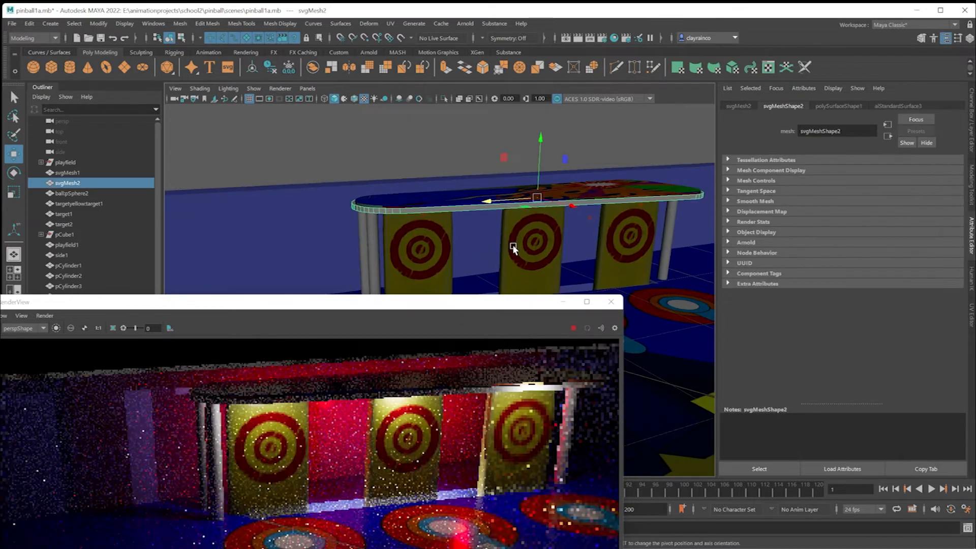
left_click_drag(515, 245, 518, 237, "alt")
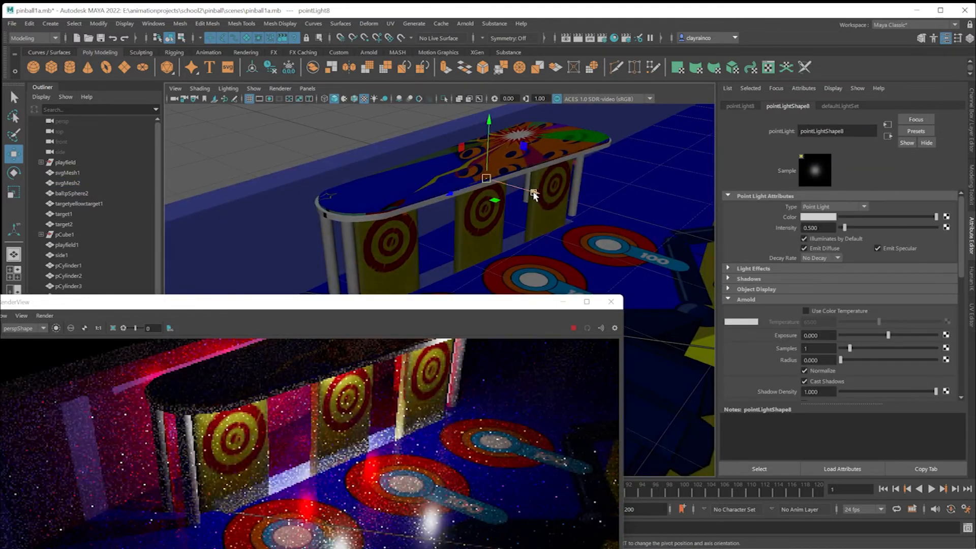
left_click_drag(534, 195, 447, 201)
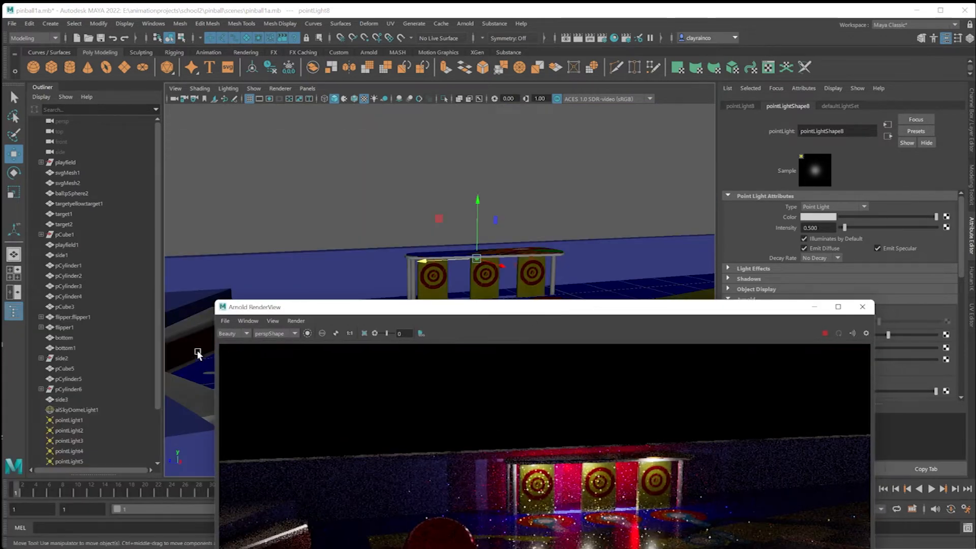
Select pointLight2 and pointLight1 in turn to check their attributes.
scroll(157, 349, "down", 2)
left_click(138, 179)
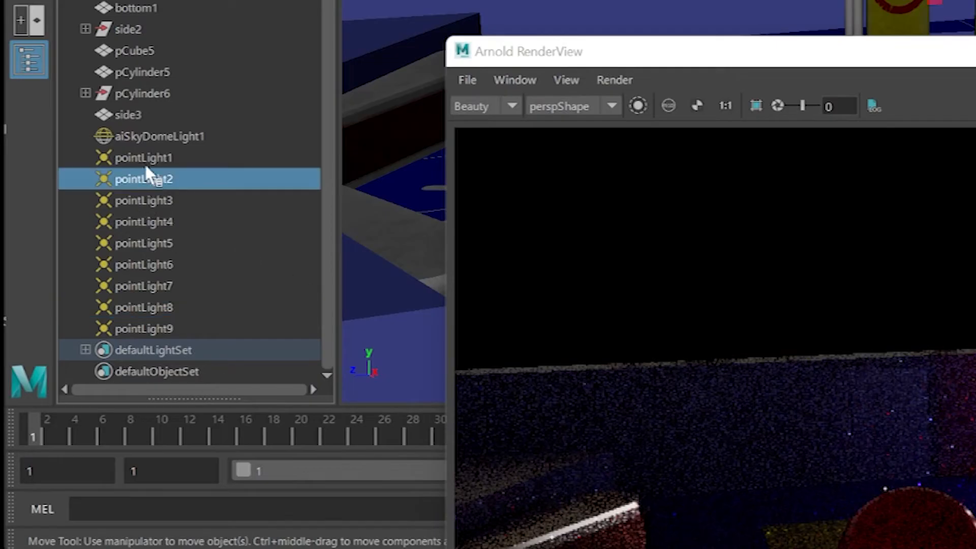
left_click(147, 156)
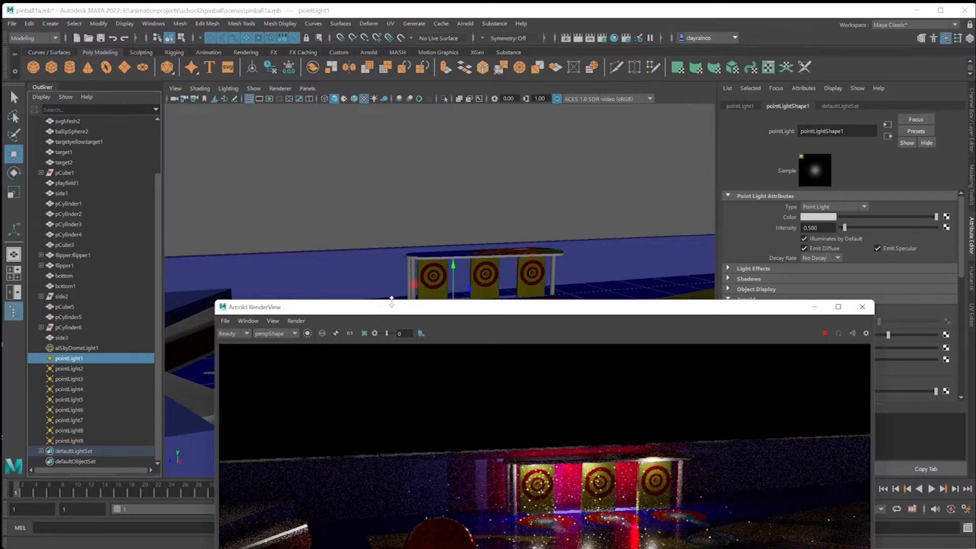
Reopen the render settings and set Camera (AA), Diffuse, Specular, Transmission and SSS samples to 3.
left_click_drag(277, 300, 188, 131)
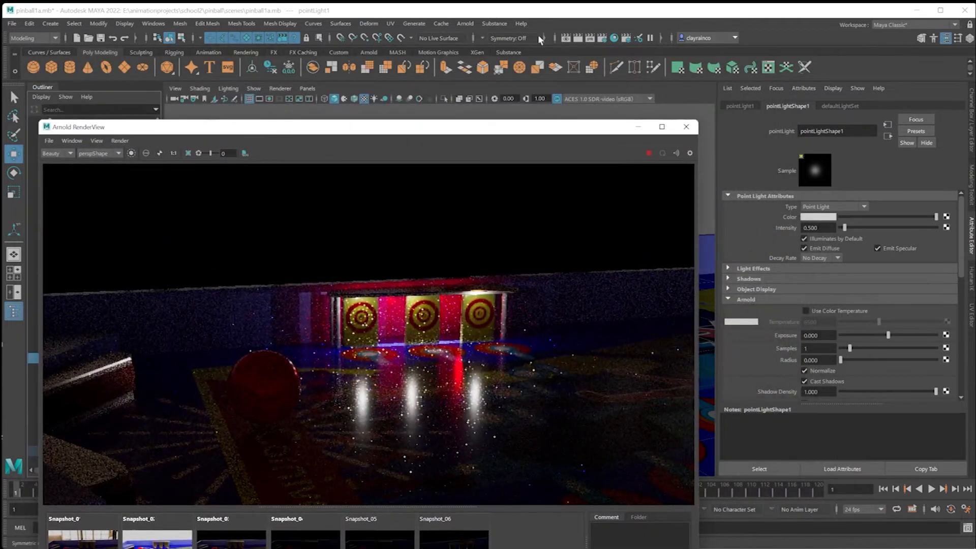
left_click(601, 39)
double_click(383, 243)
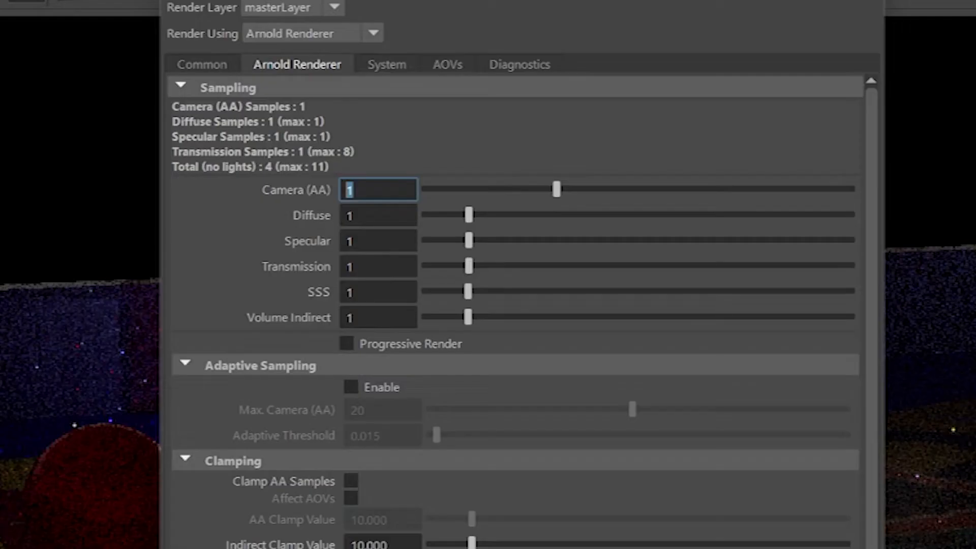
type("3")
key("Tab")
type("3")
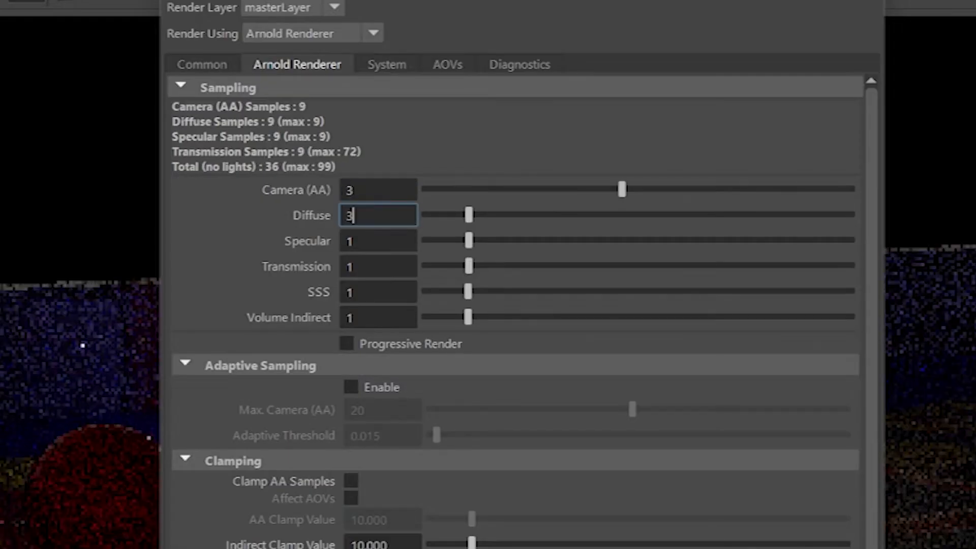
key("Tab")
type("3")
key("Tab")
type("3")
key("Tab")
type("3")
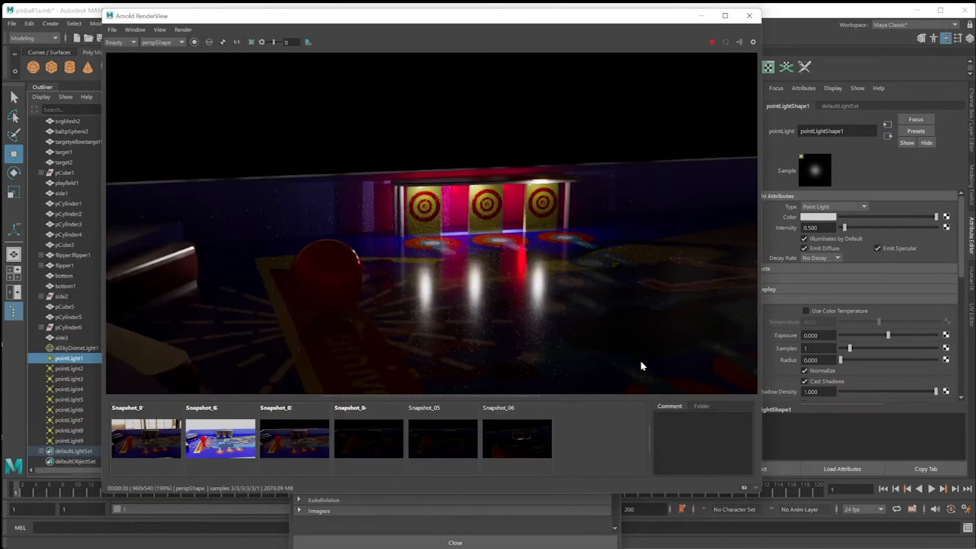
Store a snapshot of the new render and compare it with the fourth snapshot.
left_click(744, 488)
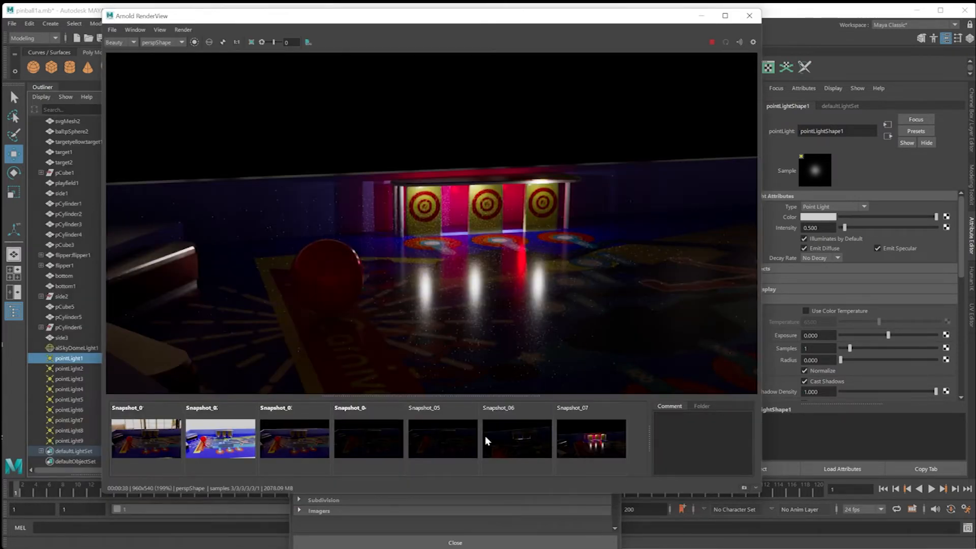
left_click(360, 440)
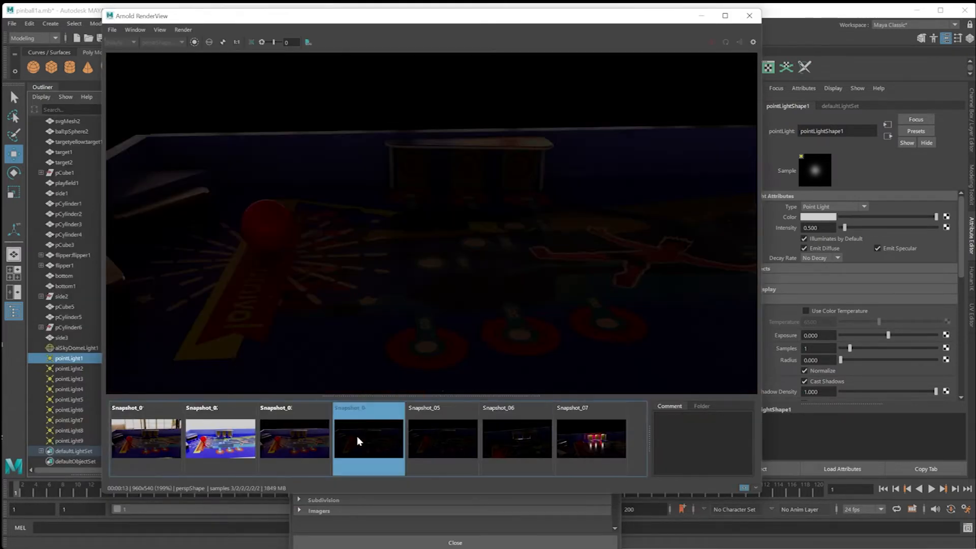
left_click(595, 438)
left_click(361, 436)
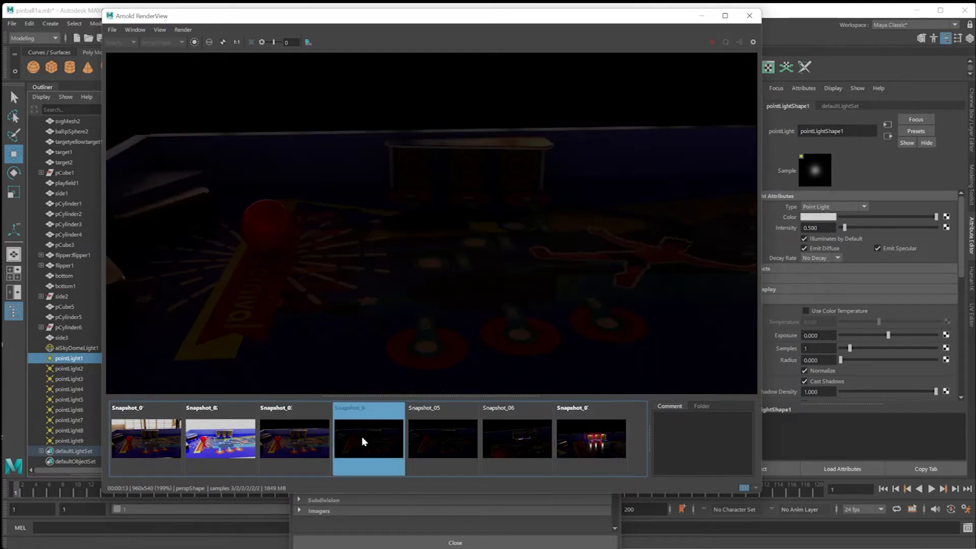
left_click(577, 433)
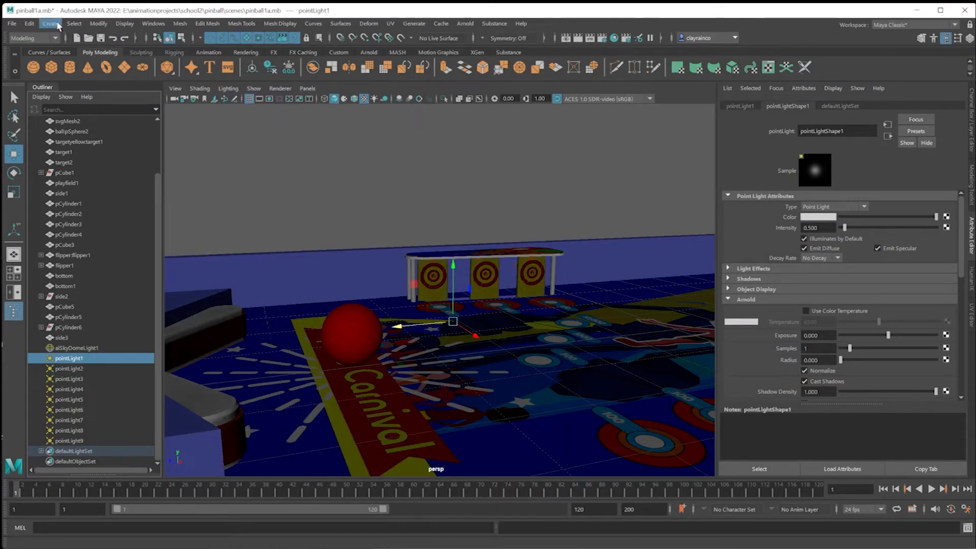
Create a spot light near the red ball, raise it and tilt it down toward the playfield for a test render.
left_click(55, 24)
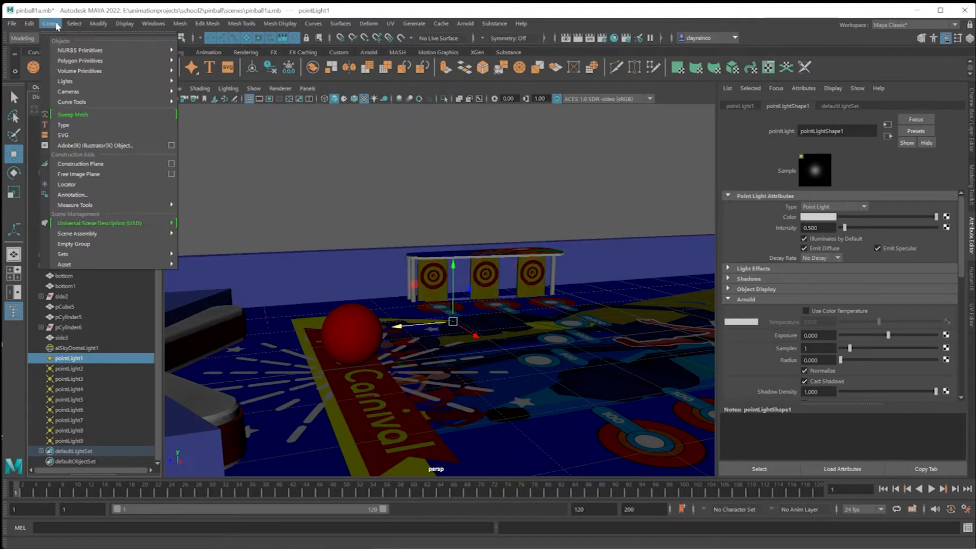
mouse_move(152, 79)
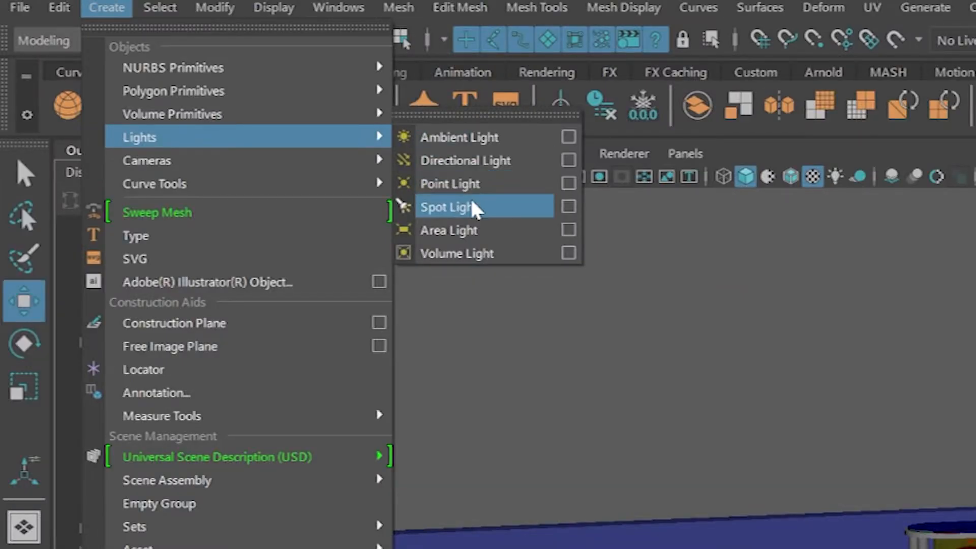
left_click(472, 206)
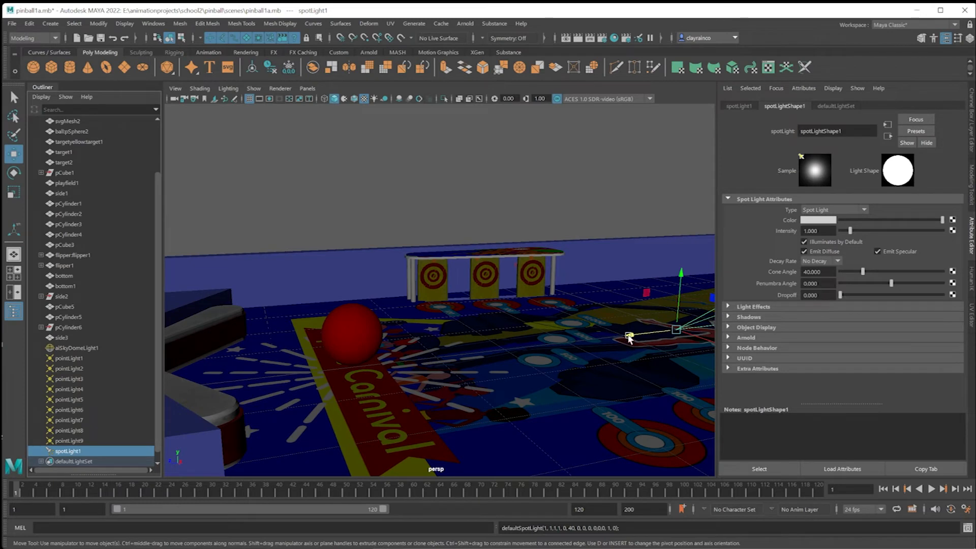
left_click_drag(630, 338, 333, 249)
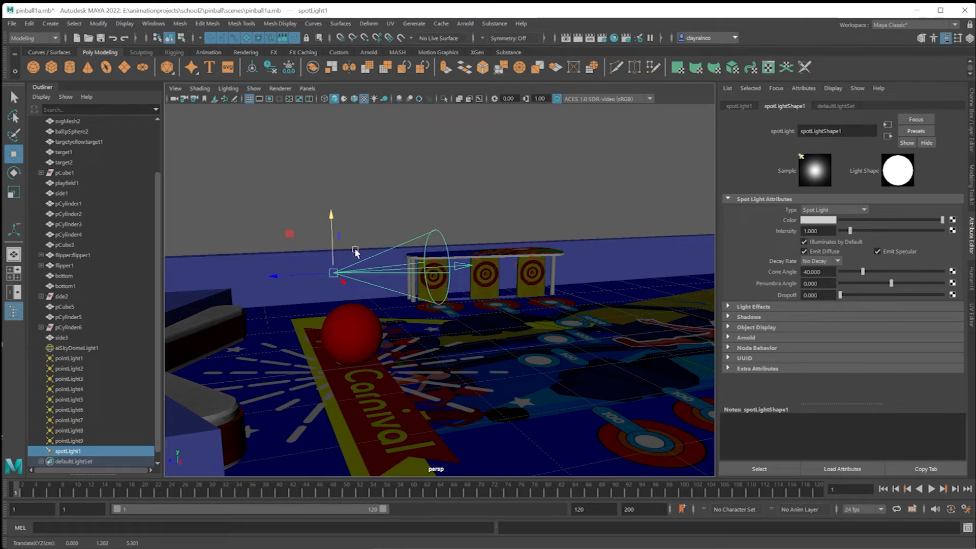
key("e")
left_click_drag(340, 226, 363, 253)
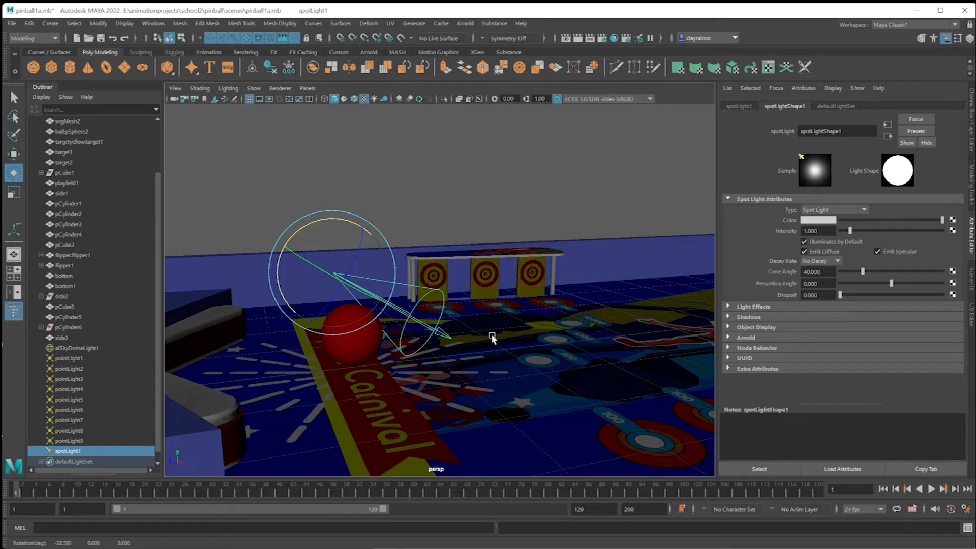
left_click(465, 24)
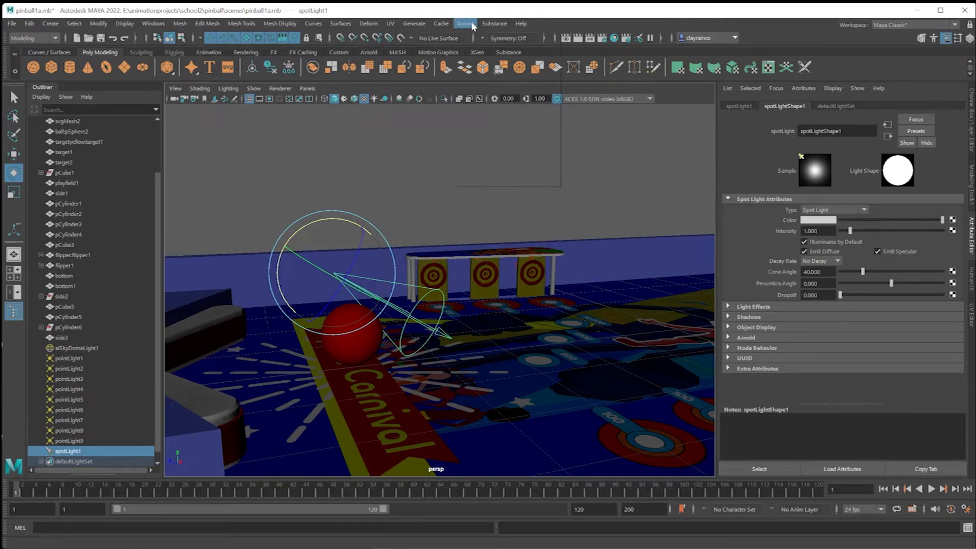
left_click(476, 43)
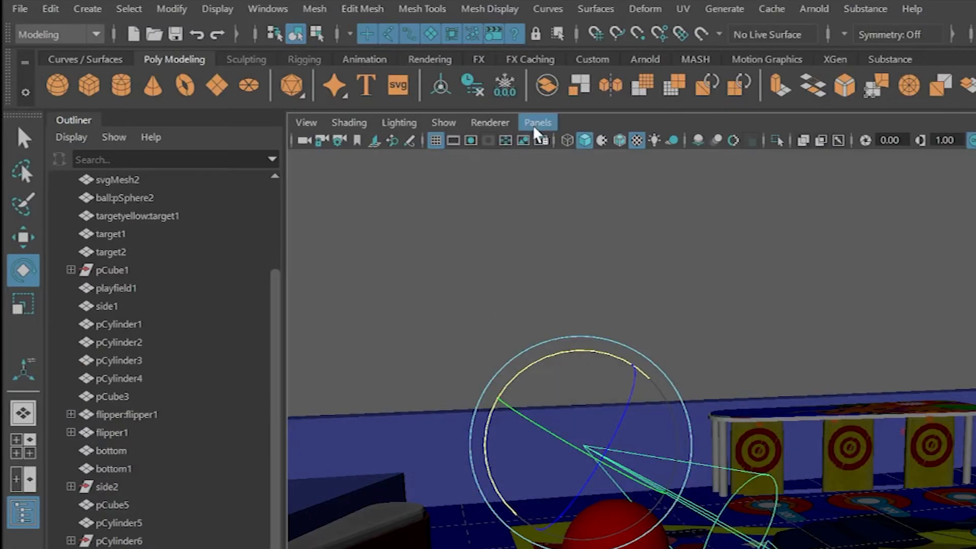
Look through the spot light to aim its cone at the red ball from above, and return to the persp view.
left_click(537, 124)
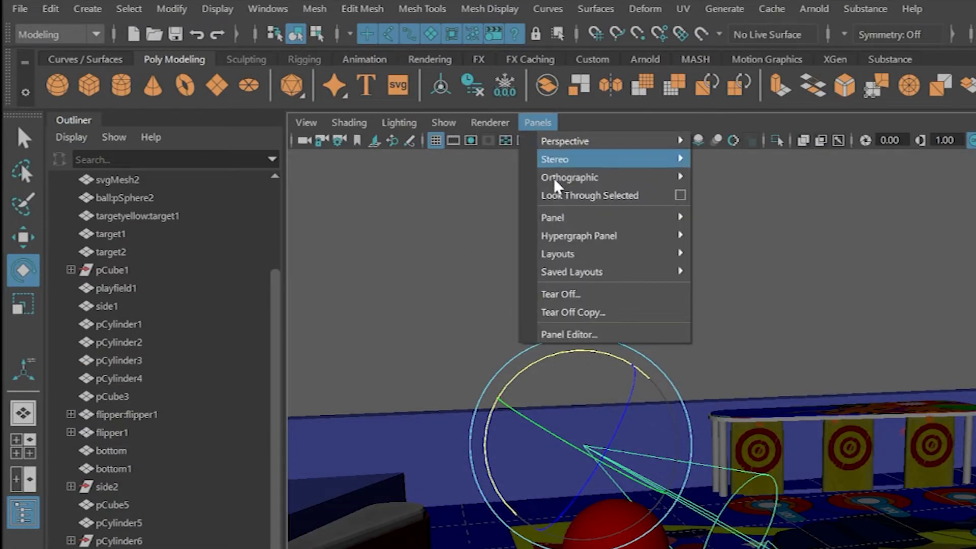
left_click(579, 197)
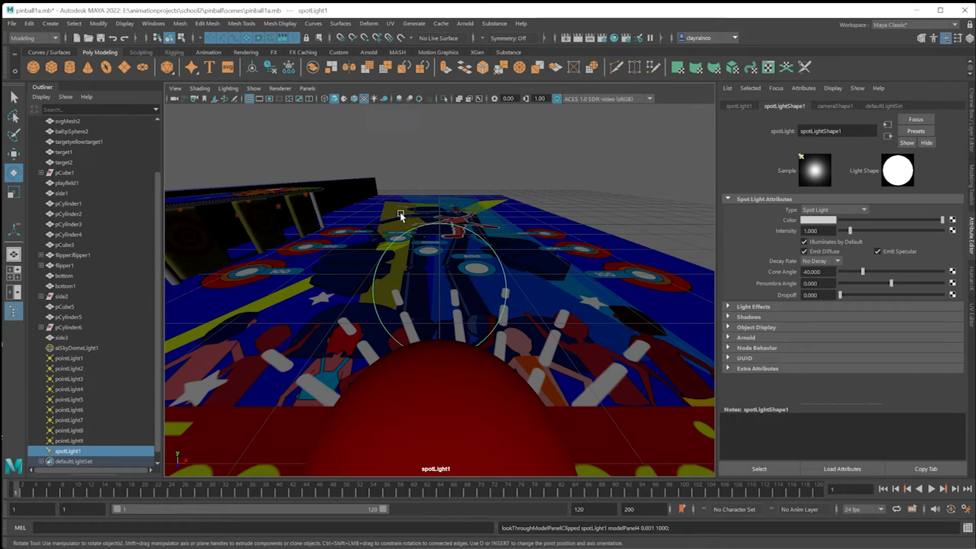
left_click_drag(410, 303, 452, 356, "alt")
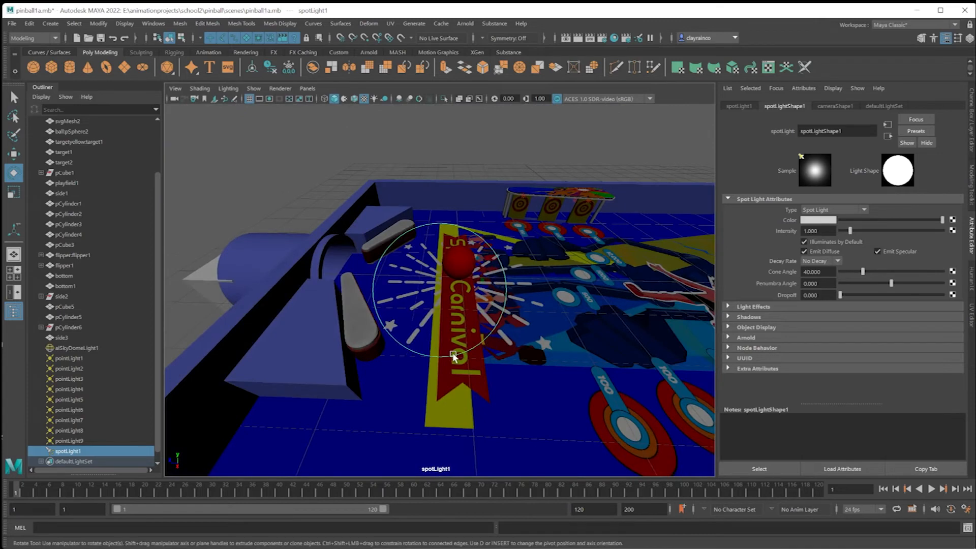
left_click_drag(454, 356, 439, 356, "alt")
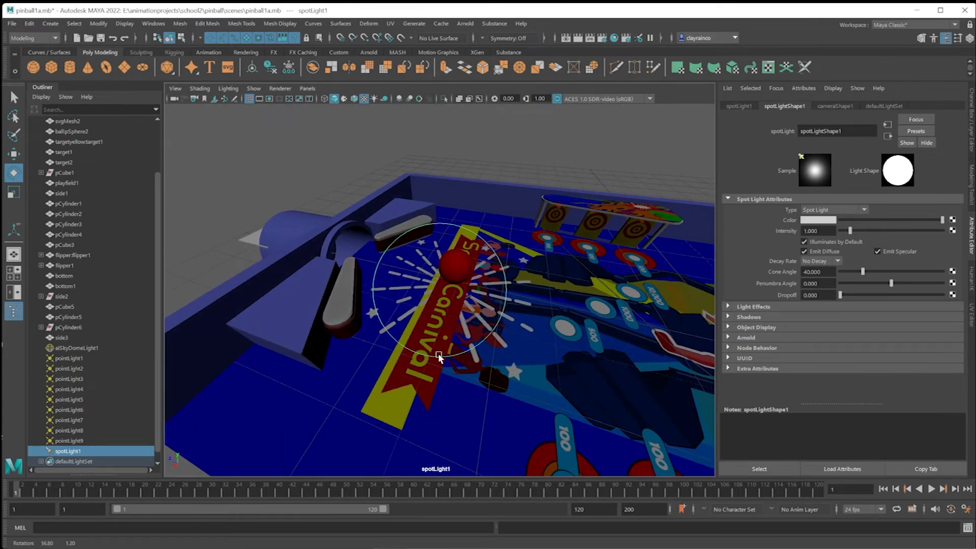
left_click_drag(438, 354, 462, 334, "alt")
middle_click_drag(462, 333, 469, 306, "alt")
mouse_move(469, 306)
right_mouse_down("alt")
mouse_move(394, 318)
mouse_move(572, 303)
mouse_move(366, 305)
mouse_move(480, 301)
right_mouse_up("alt")
left_click_drag(480, 301, 478, 326, "alt")
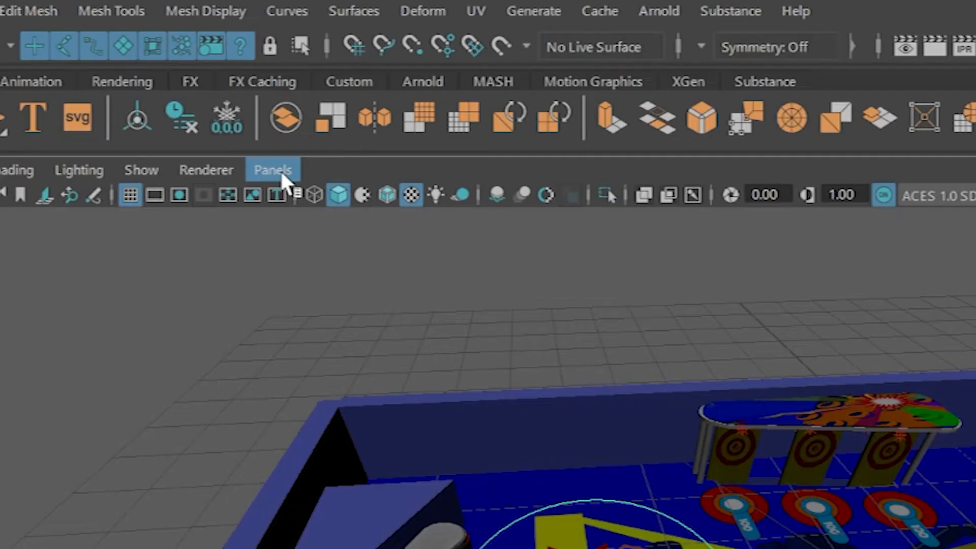
left_click(307, 88)
mouse_move(295, 196)
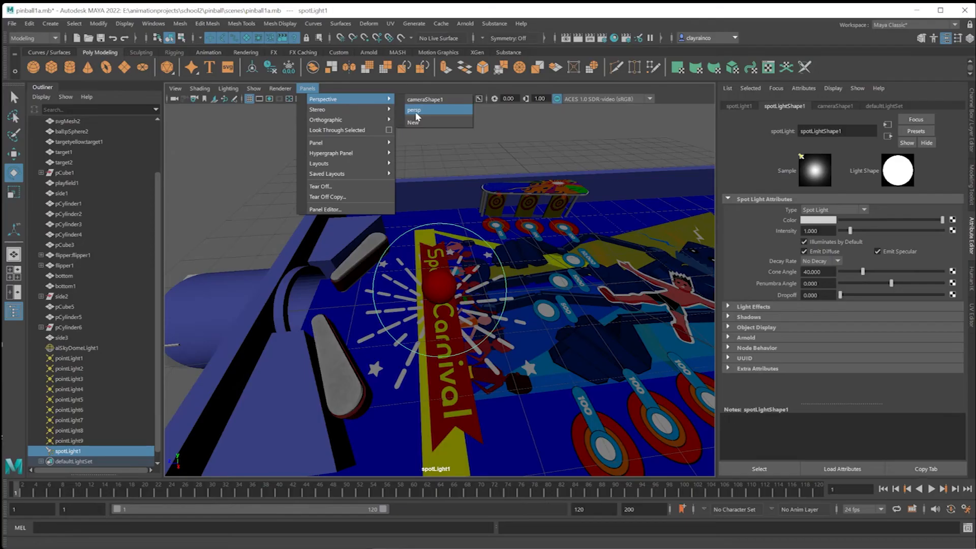
left_click(415, 111)
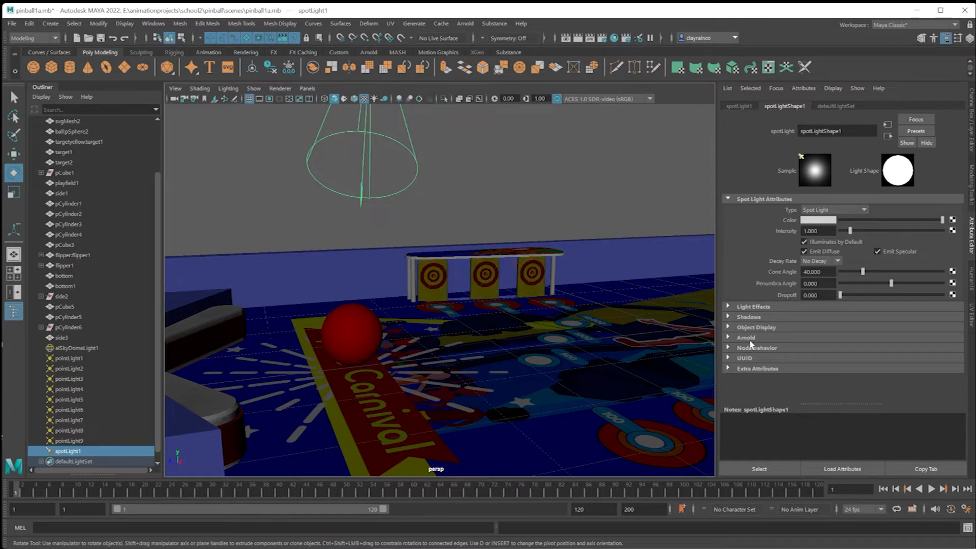
Expand the spot light's Arnold attributes and render the persp view, placing the render window clear of the attributes.
left_click(729, 337)
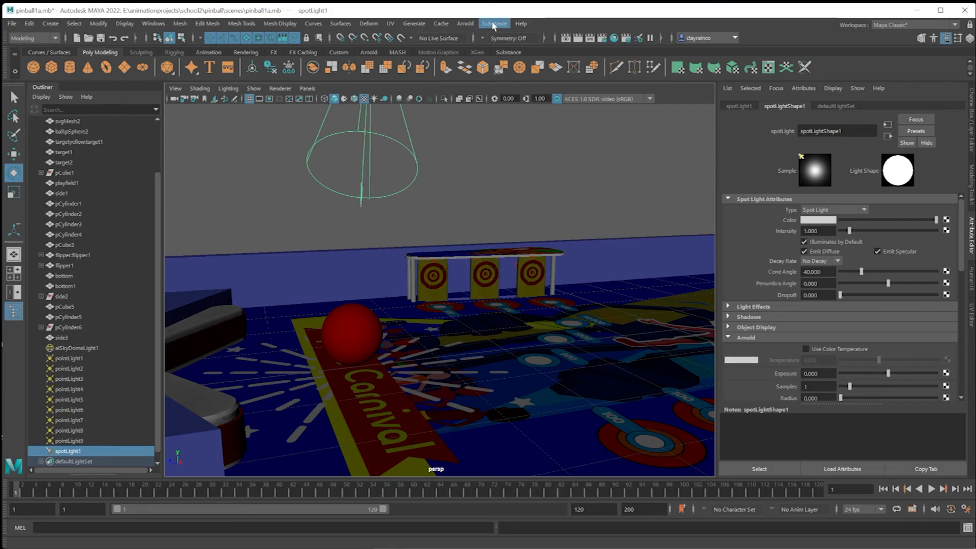
left_click(465, 23)
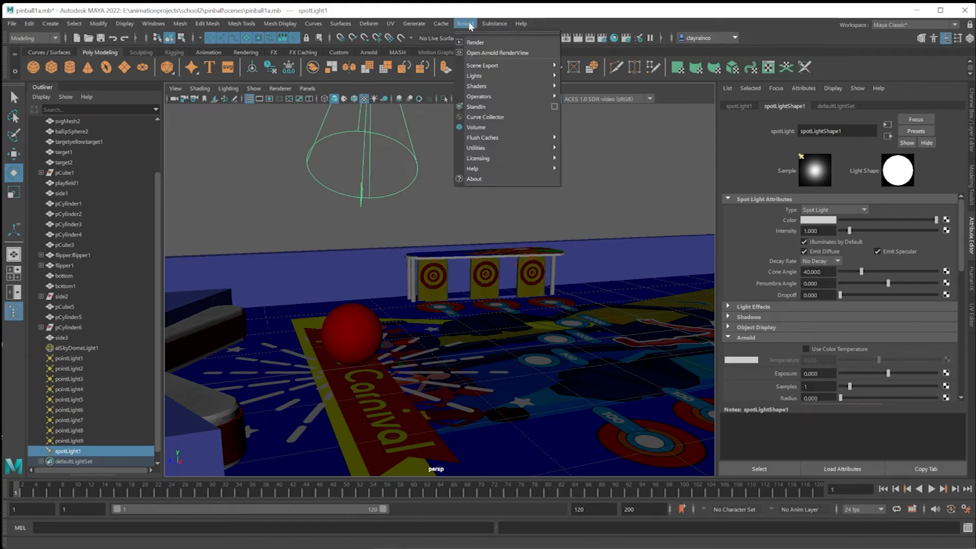
left_click(473, 42)
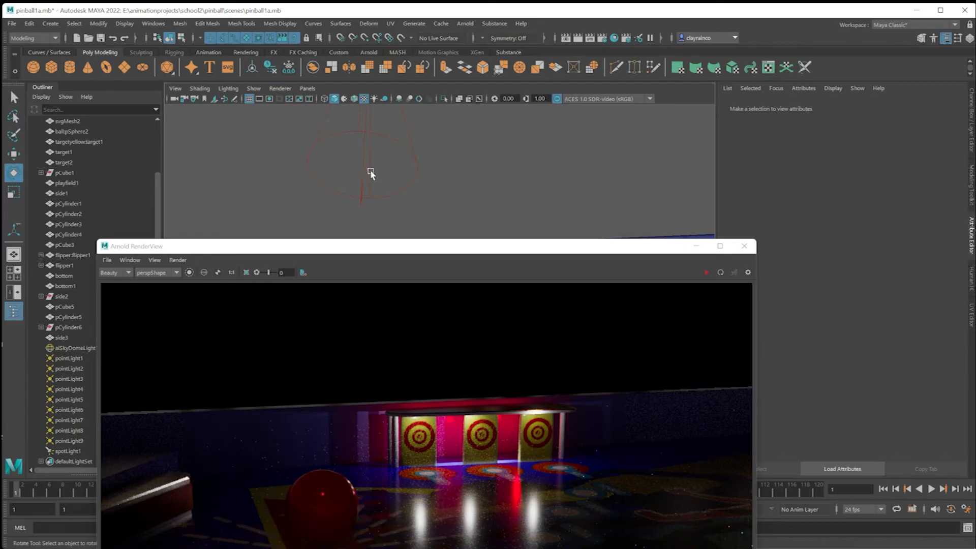
left_click(370, 169)
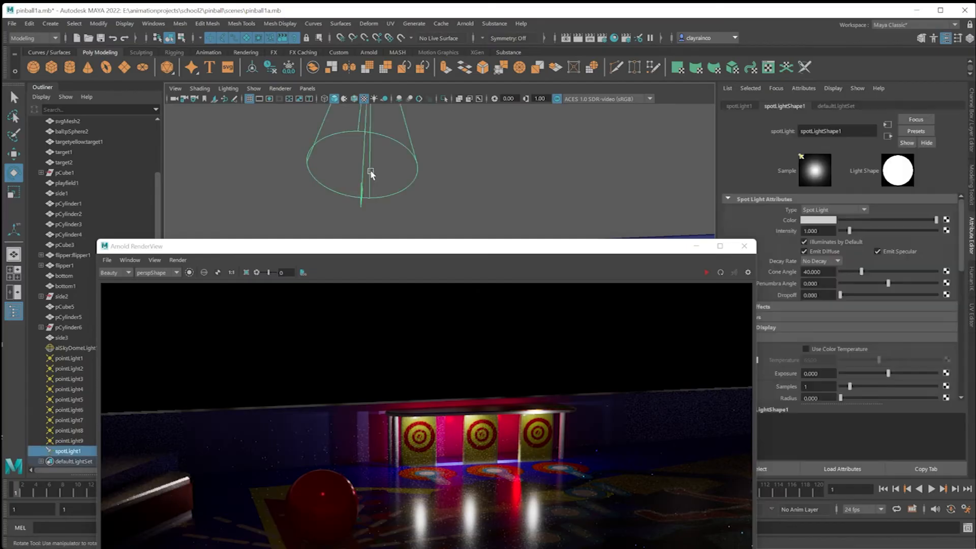
left_click_drag(433, 247, 355, 101)
Set the spot light's Arnold exposure to 10 and start the live render update.
double_click(810, 374)
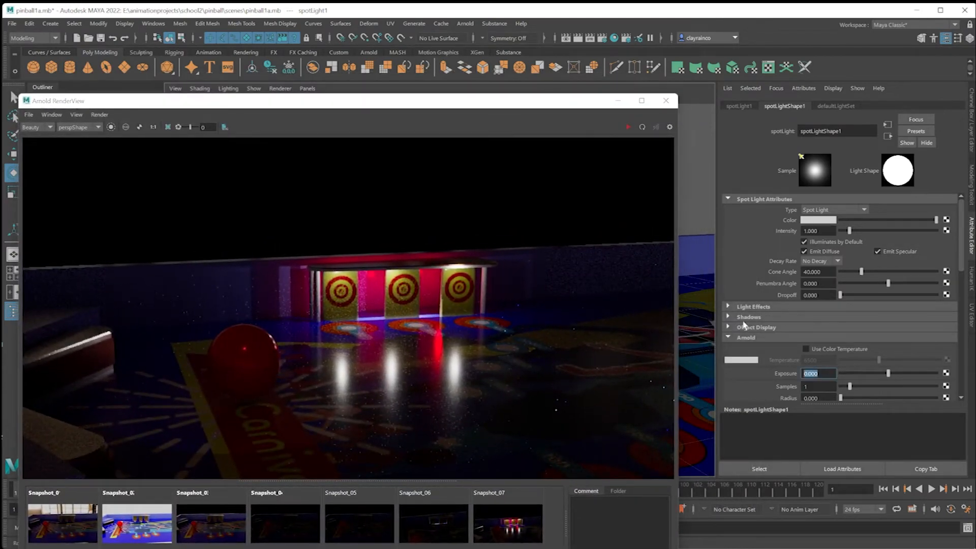
type("10")
key("Return")
left_click(629, 127)
left_click(629, 127)
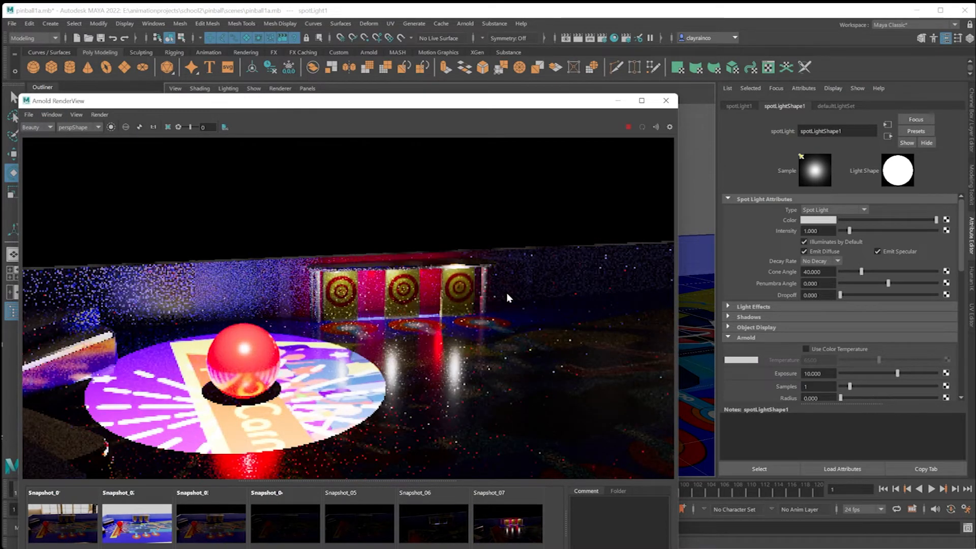
Lower the spot light's exposure to 5 and then to 2 while checking the live render.
left_click_drag(803, 374, 779, 361)
type("5")
key("Return")
type("2")
key("Return")
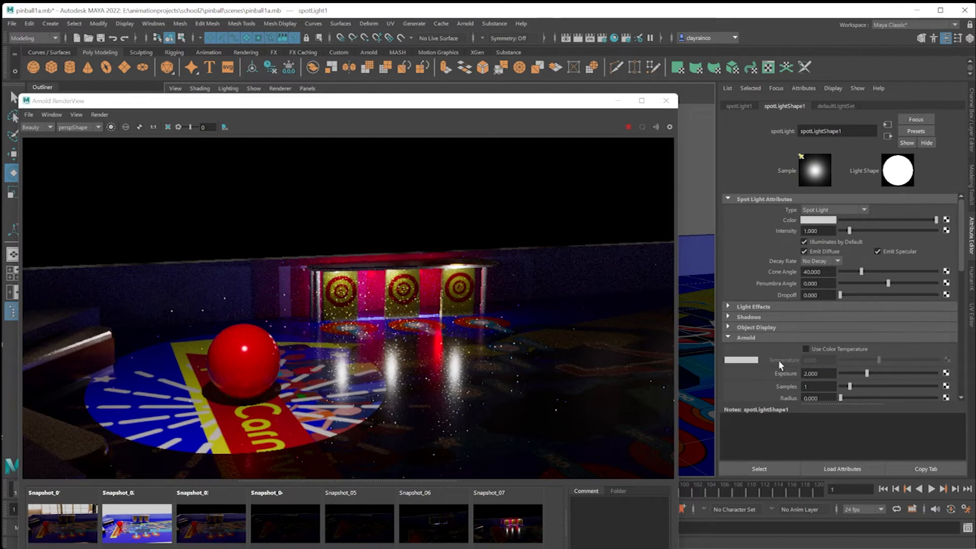
scroll(778, 360, "down", 1)
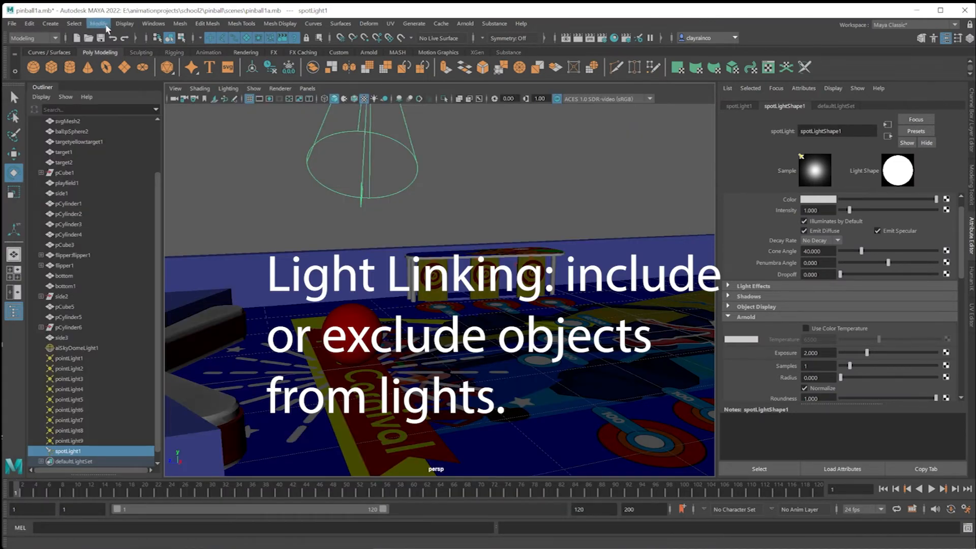
Open the light-centric light linking editor, enlarge it and select spotLight1 as the light source.
left_click(152, 24)
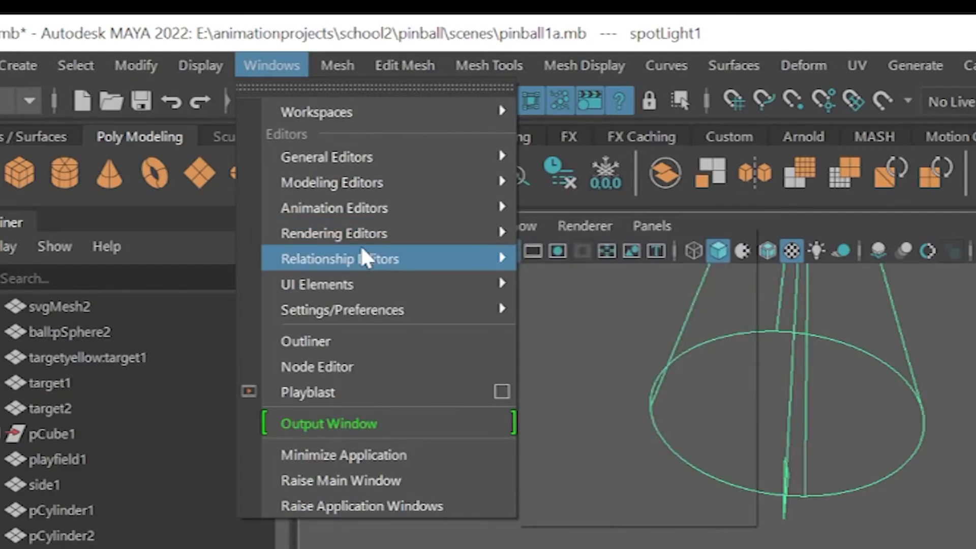
mouse_move(190, 101)
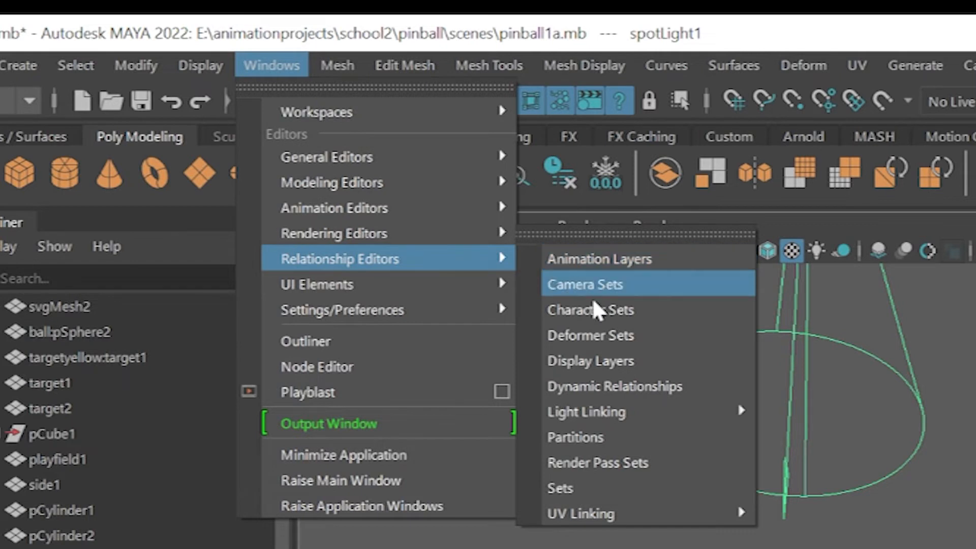
mouse_move(625, 413)
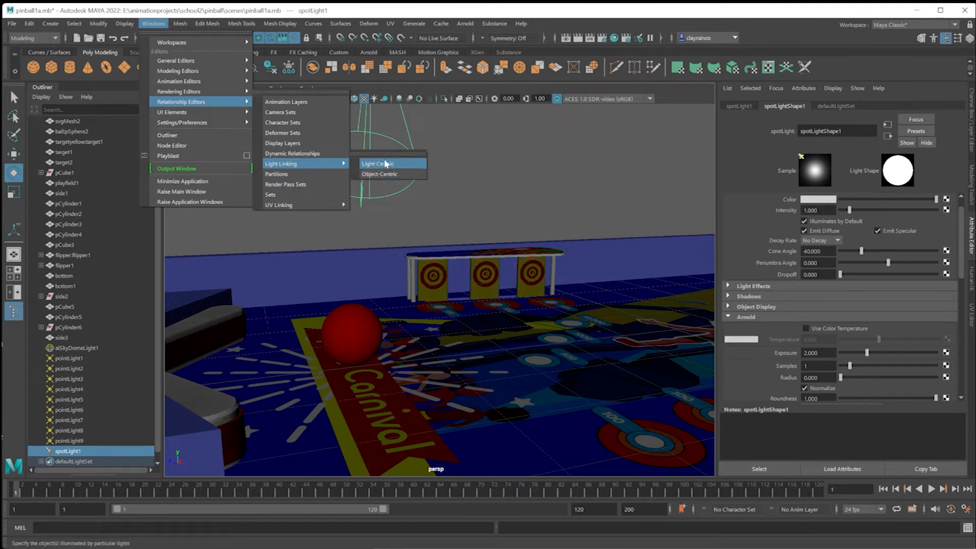
left_click(388, 165)
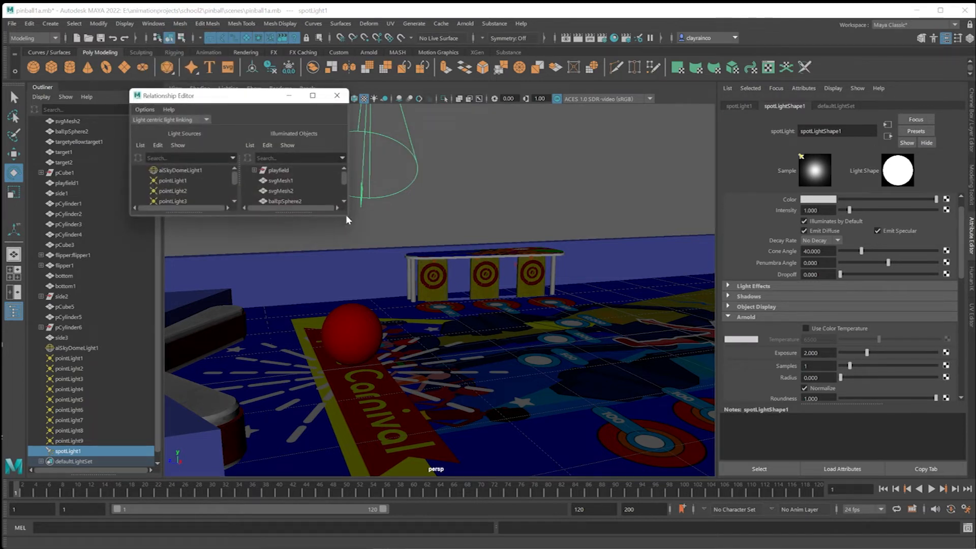
left_click_drag(347, 216, 583, 389)
left_click(172, 274)
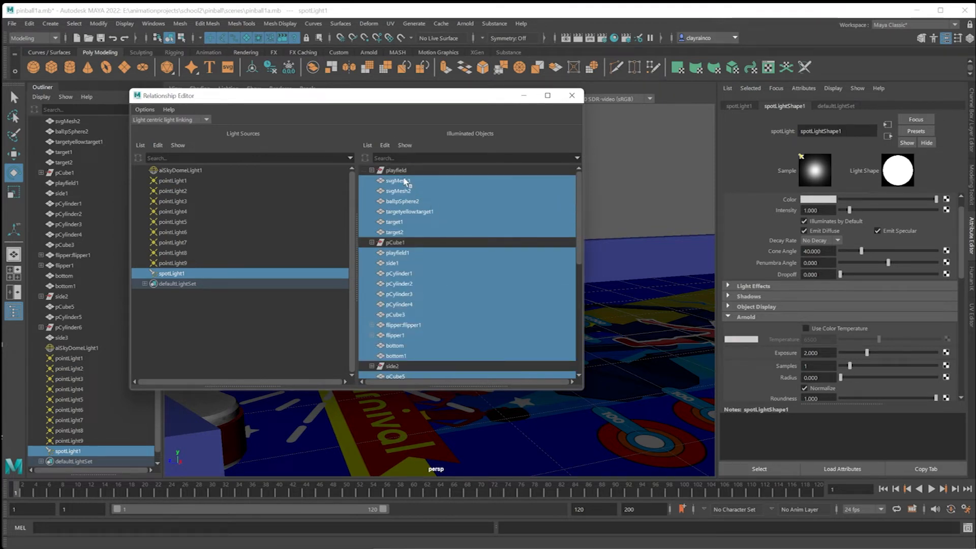
Unlink the meshes and shading groups in the illuminated objects list from spotLight1.
left_click(405, 181)
left_click(405, 193)
left_click(404, 202)
left_click(405, 212)
left_click(403, 222)
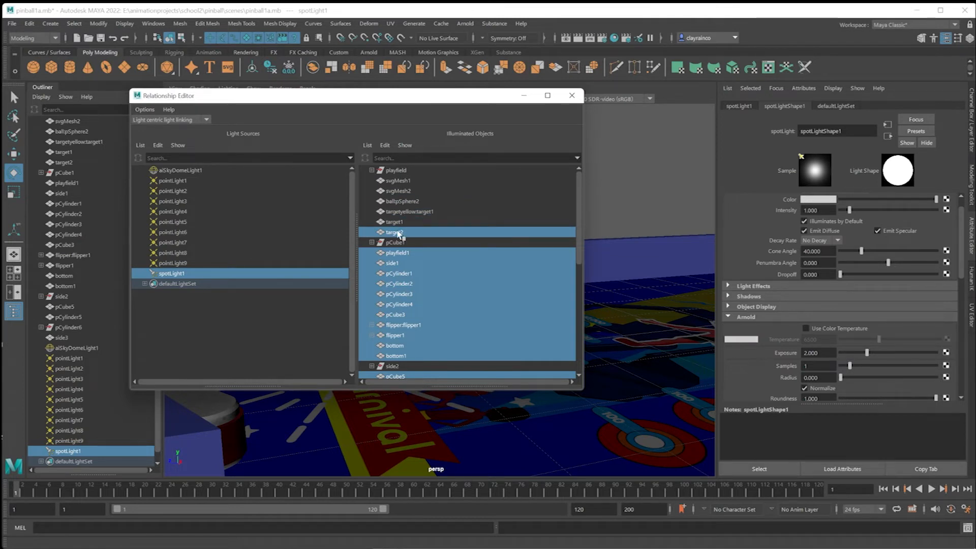
left_click(399, 233)
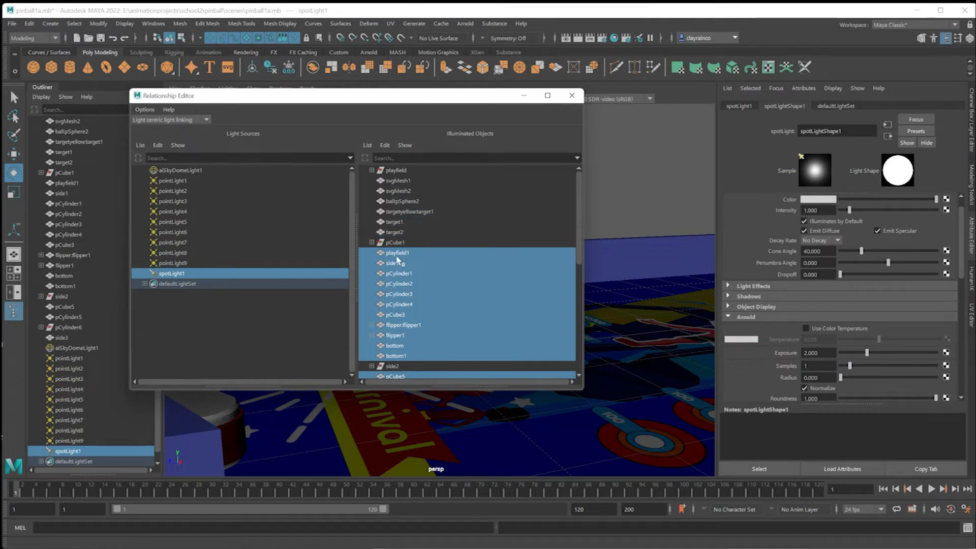
left_click(394, 262)
left_click(397, 212)
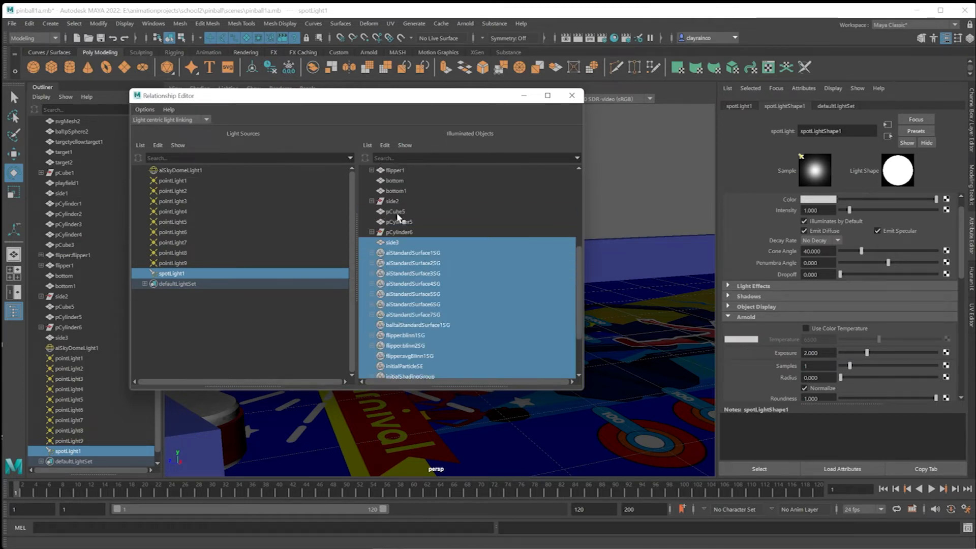
left_click(400, 252)
left_click(397, 243)
left_click(394, 263)
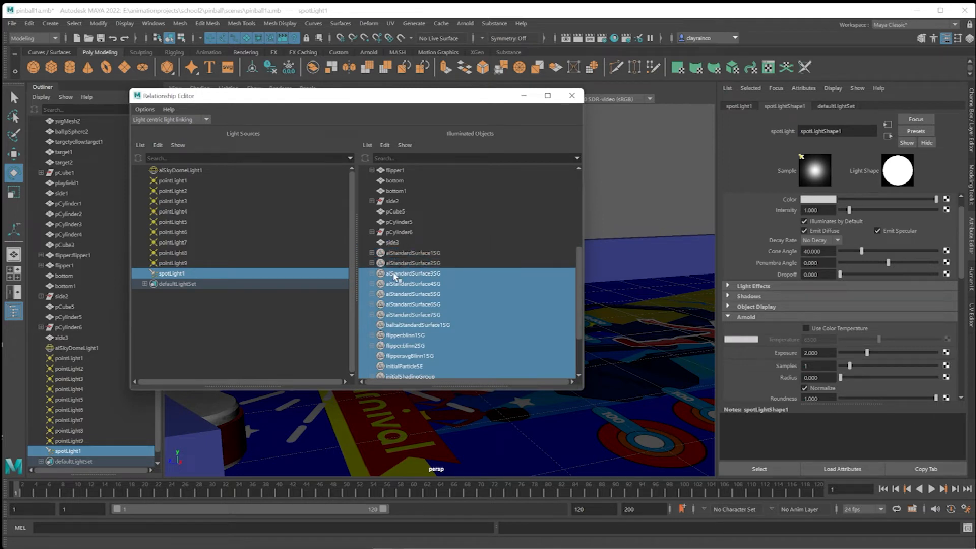
left_click(394, 275)
Link playfield1 as the only object illuminated by spotLight1 and shift the editor aside.
scroll(443, 279, "up", 5)
left_click(406, 253)
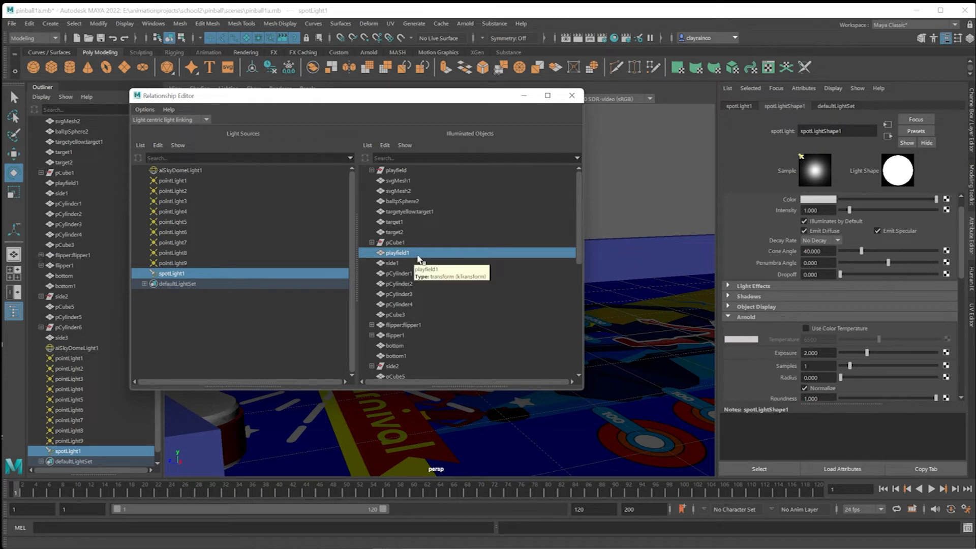
left_click_drag(468, 100, 780, 251)
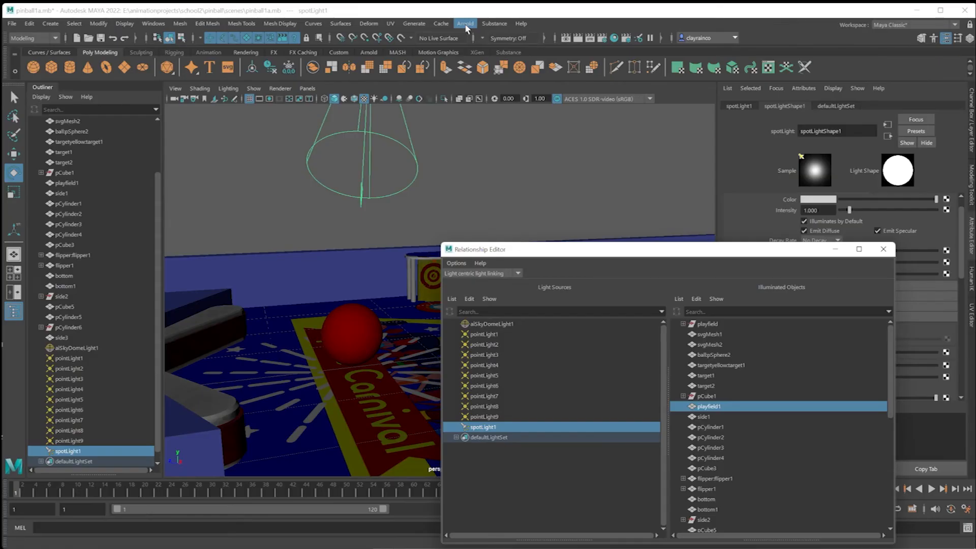
Render the scene with the spot light linked only to the playfield and store the result as a snapshot.
left_click(465, 23)
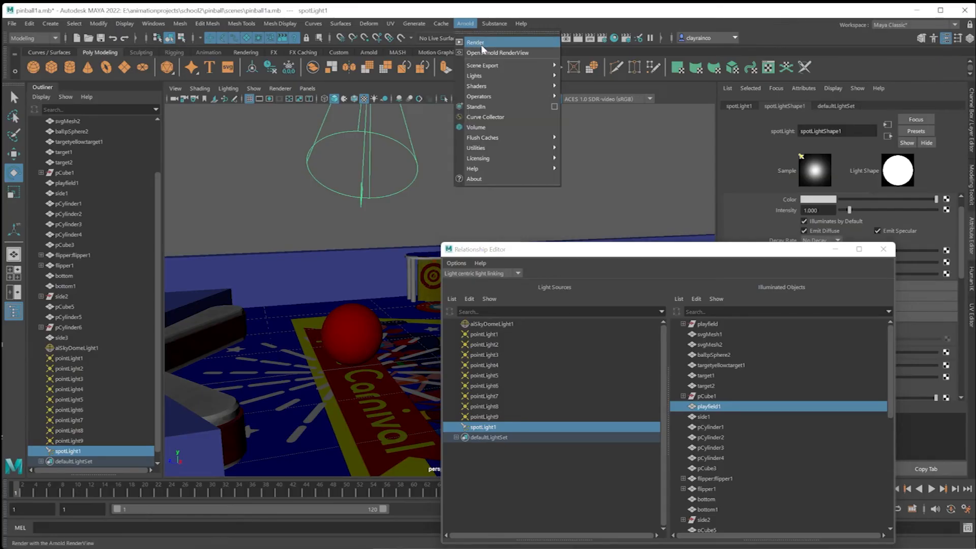
left_click(481, 44)
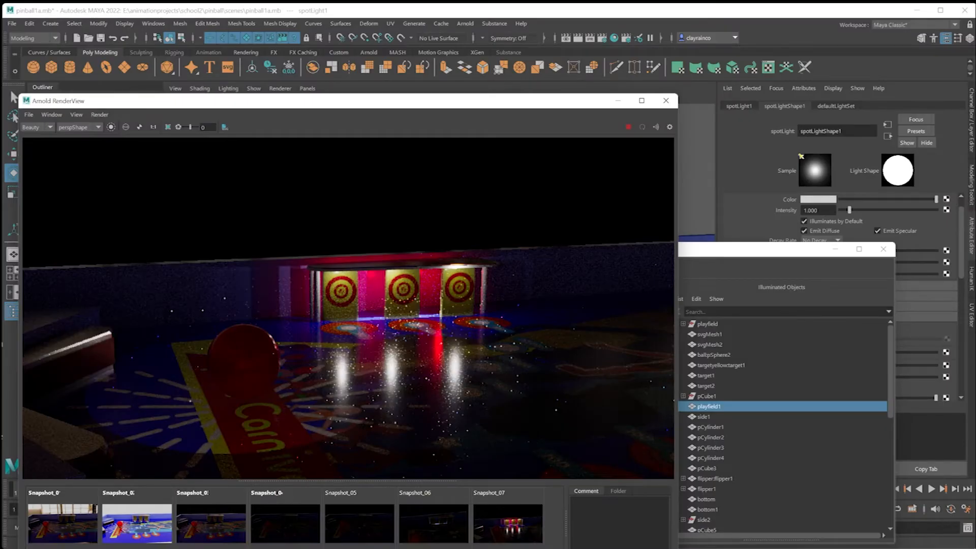
key("ctrl+e")
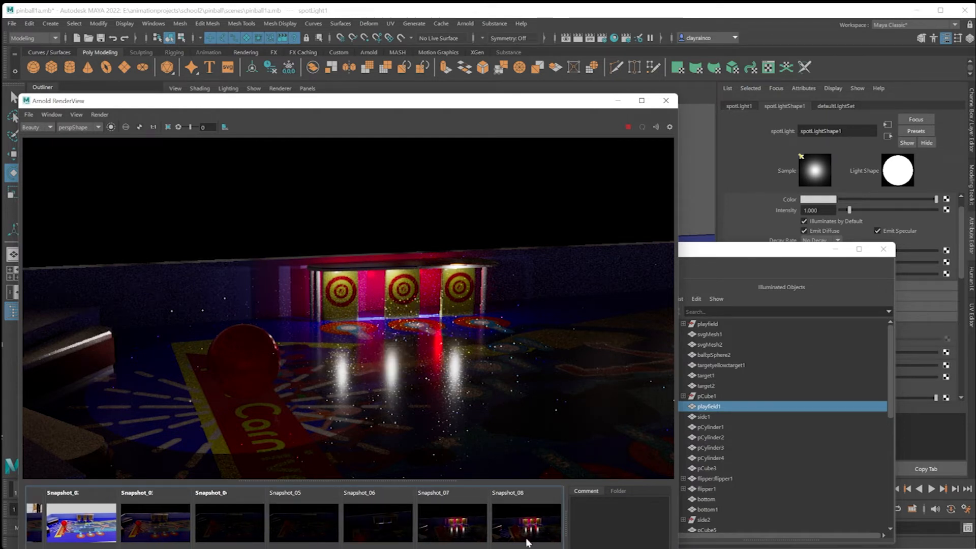
left_click(526, 541)
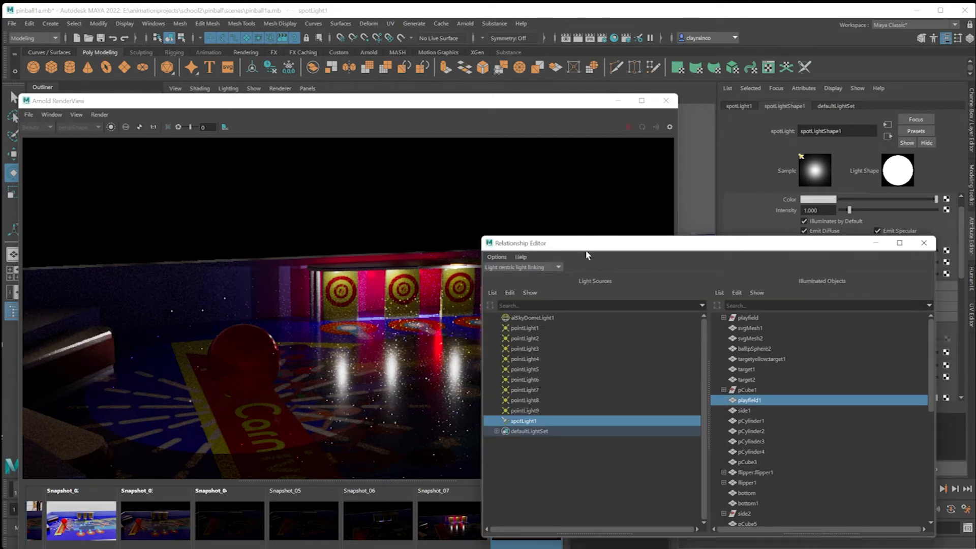
Unlink playfield1 from spotLight1 and link ball:pSphere2 as its only illuminated object.
left_click(747, 402)
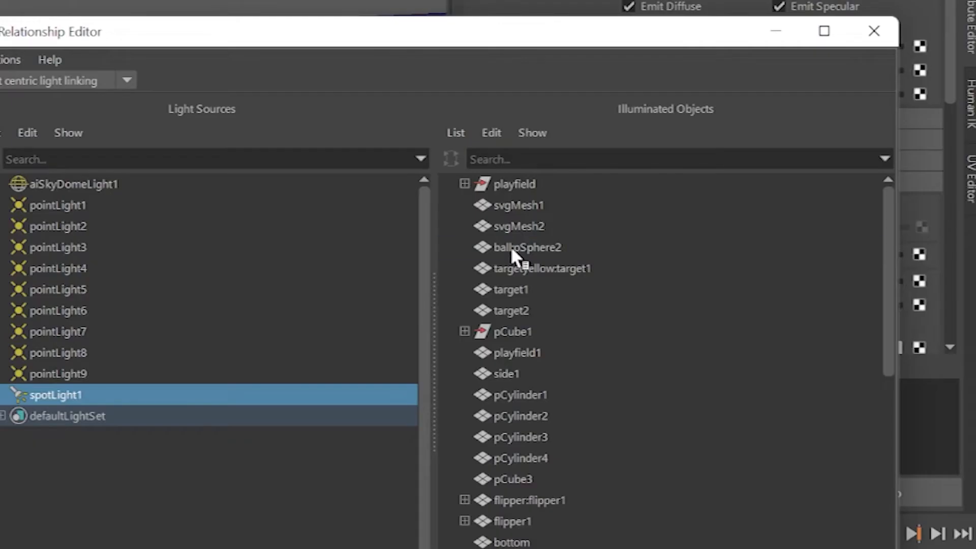
left_click(746, 347)
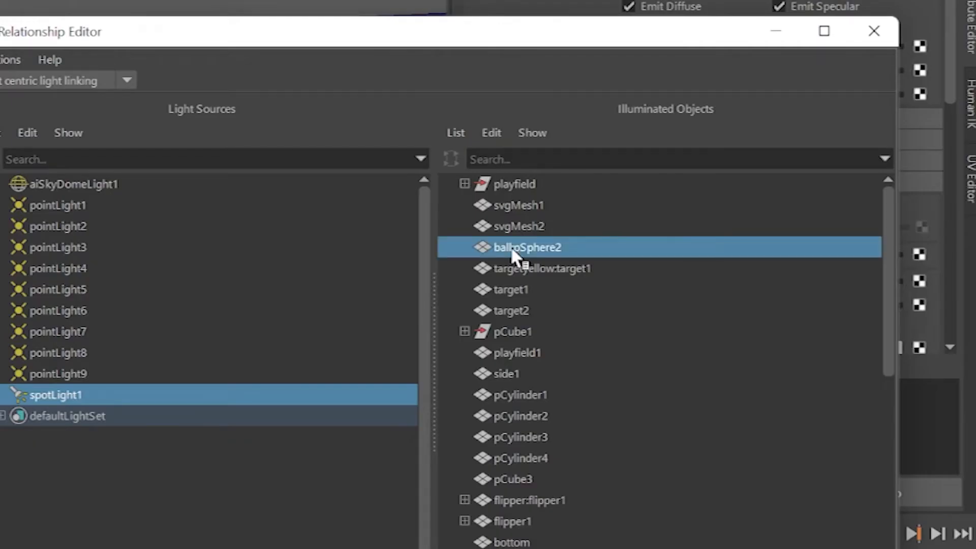
left_click(517, 352)
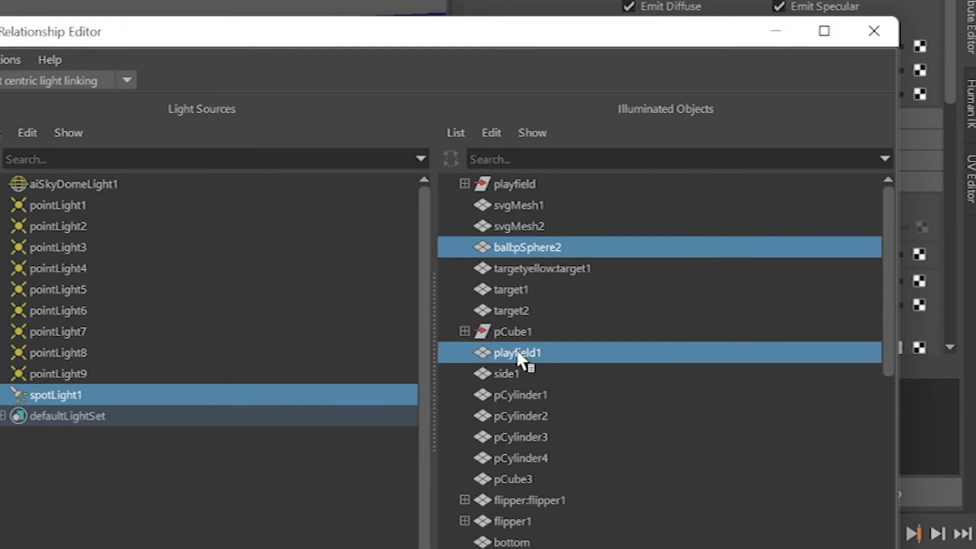
left_click(520, 356)
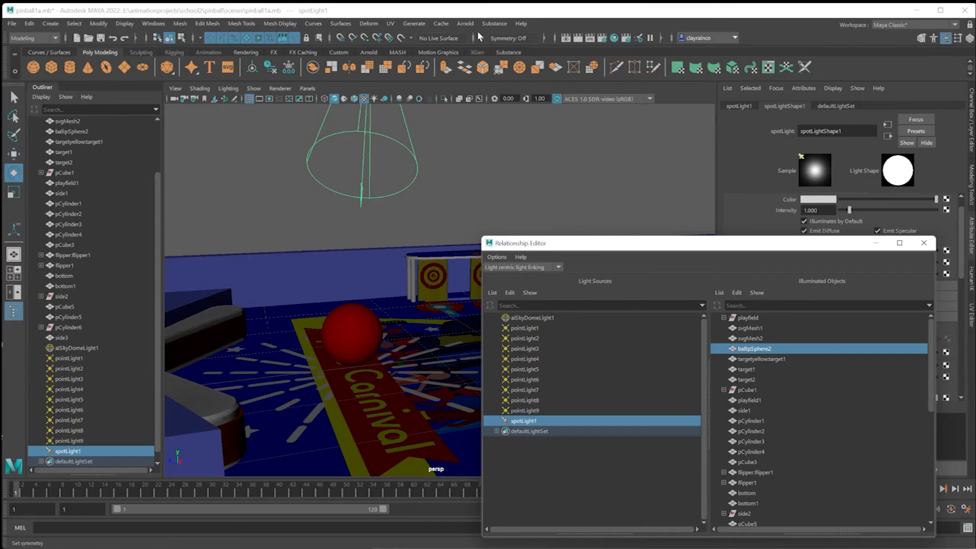
Render the scene with the spot light linked only to the ball and close the light linking editor.
left_click(466, 23)
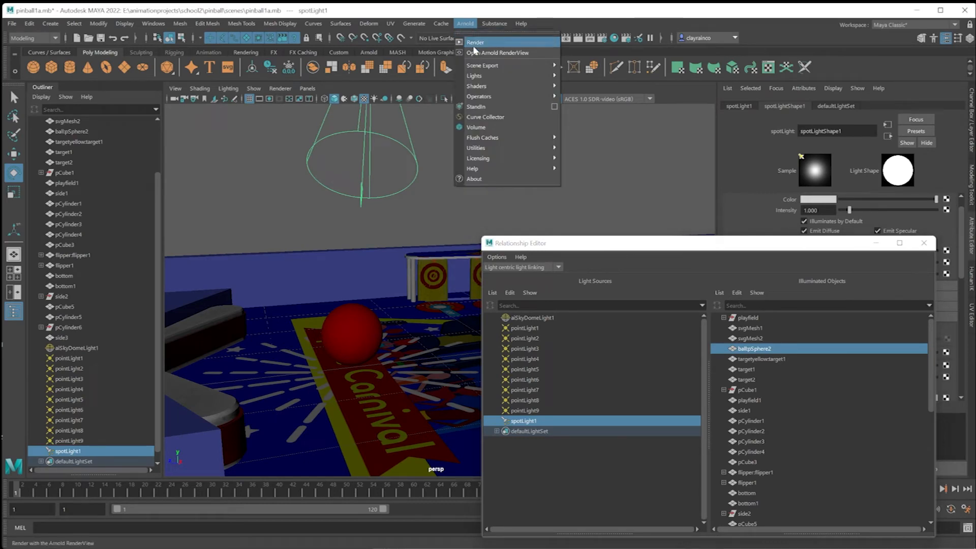
left_click(474, 44)
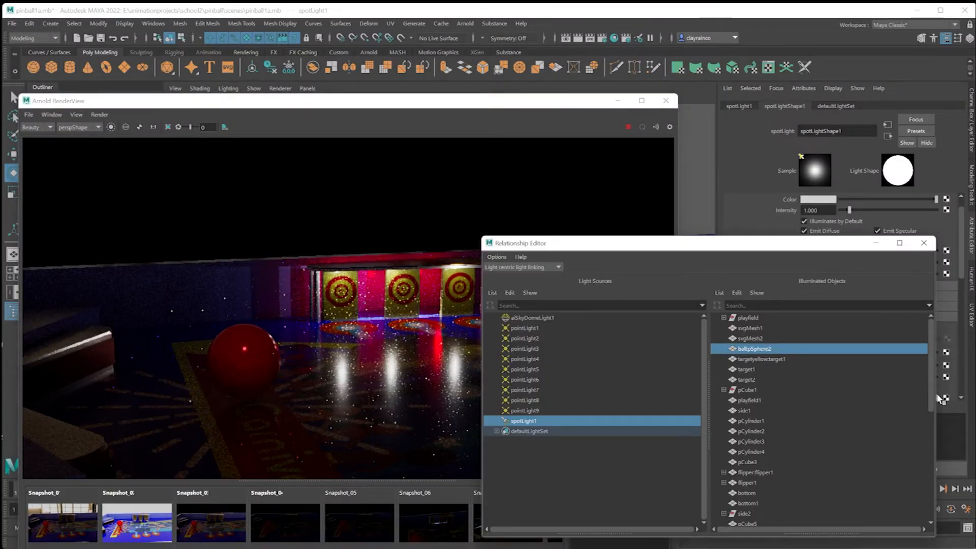
left_click(924, 243)
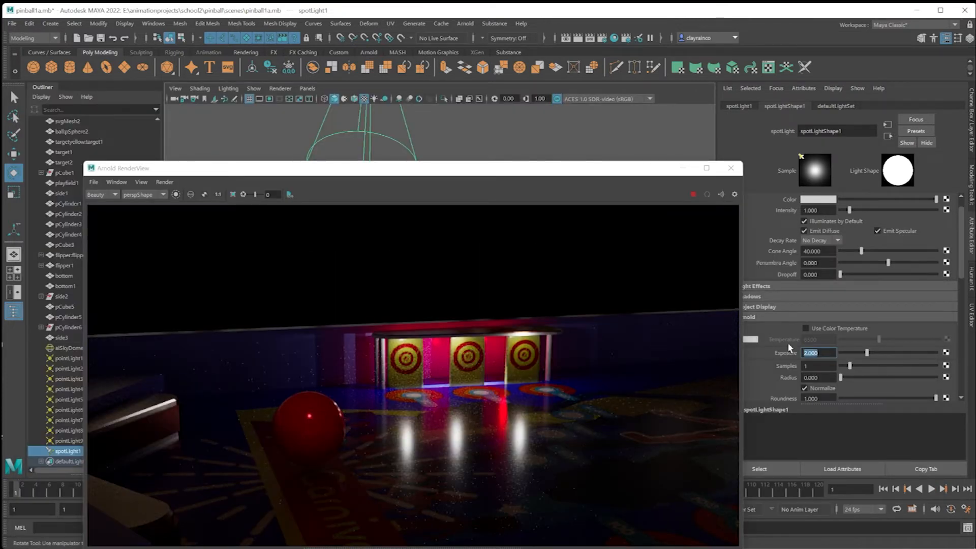
Try an exposure of 5 on spotLight1 and set it back to 2.
type("5")
key("Return")
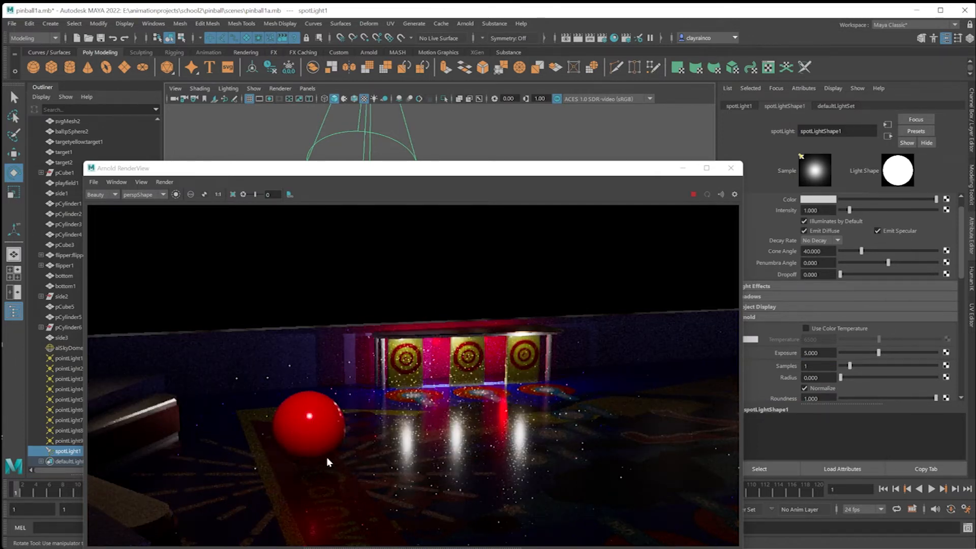
left_click_drag(826, 353, 780, 355)
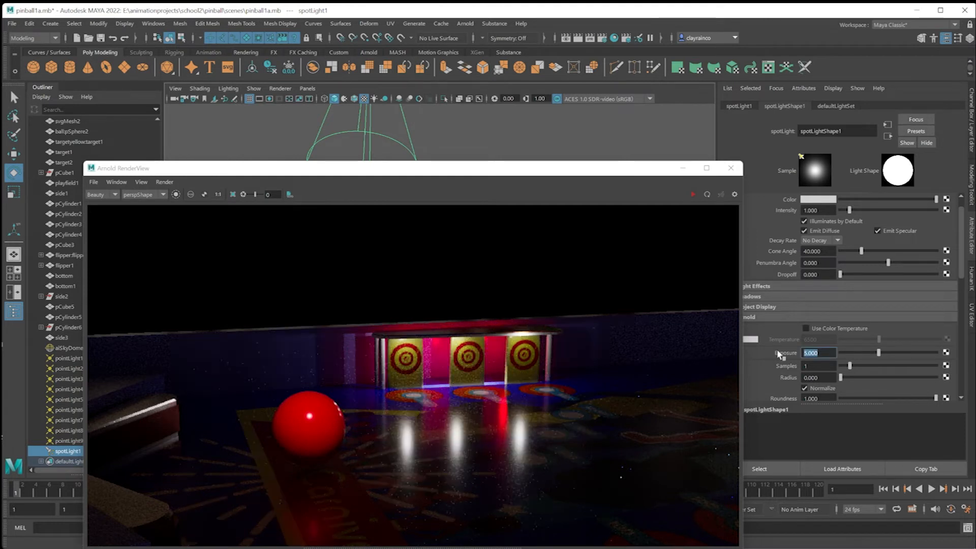
type("2")
key("Return")
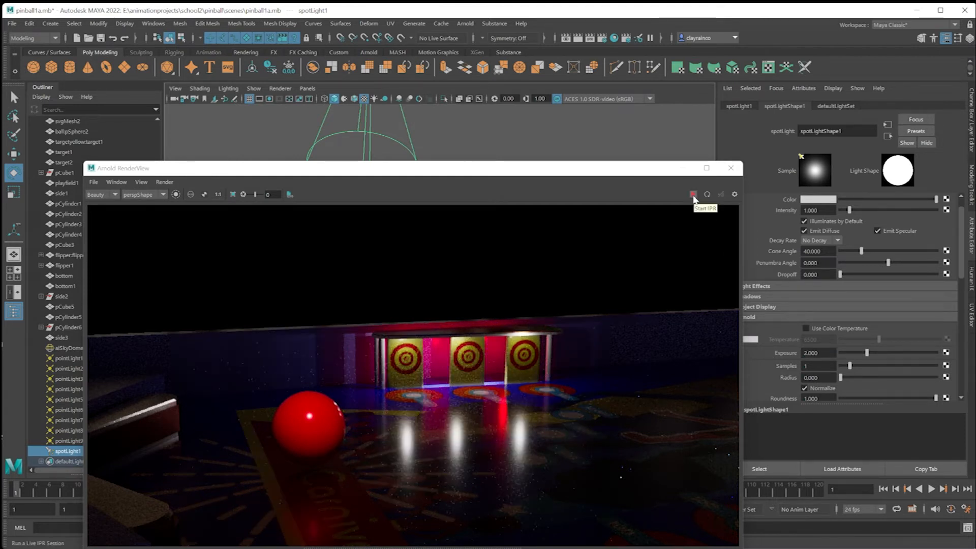
Shift the render window aside, select the ball and lower it slightly toward the playfield.
left_click_drag(617, 170, 973, 155)
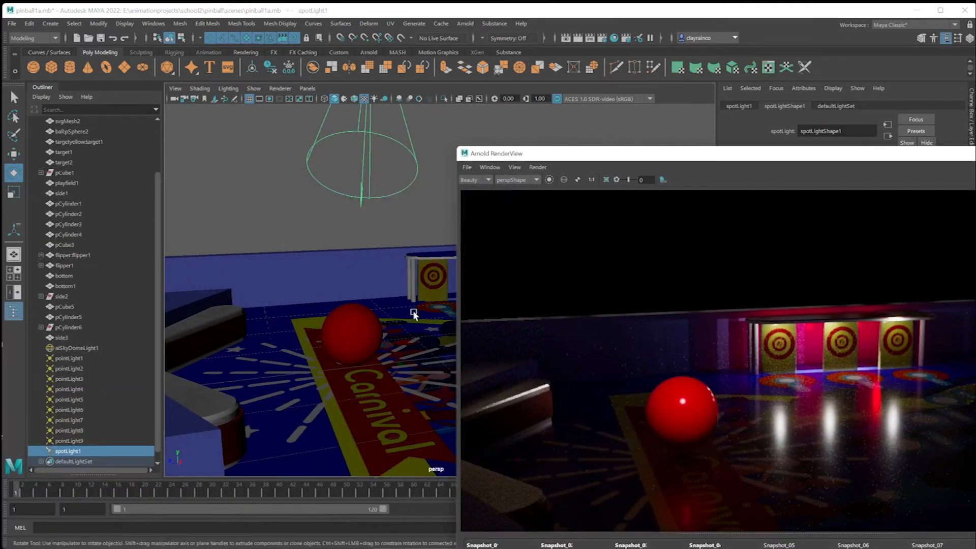
left_click(360, 327)
left_click(14, 154)
left_click_drag(350, 279, 336, 294)
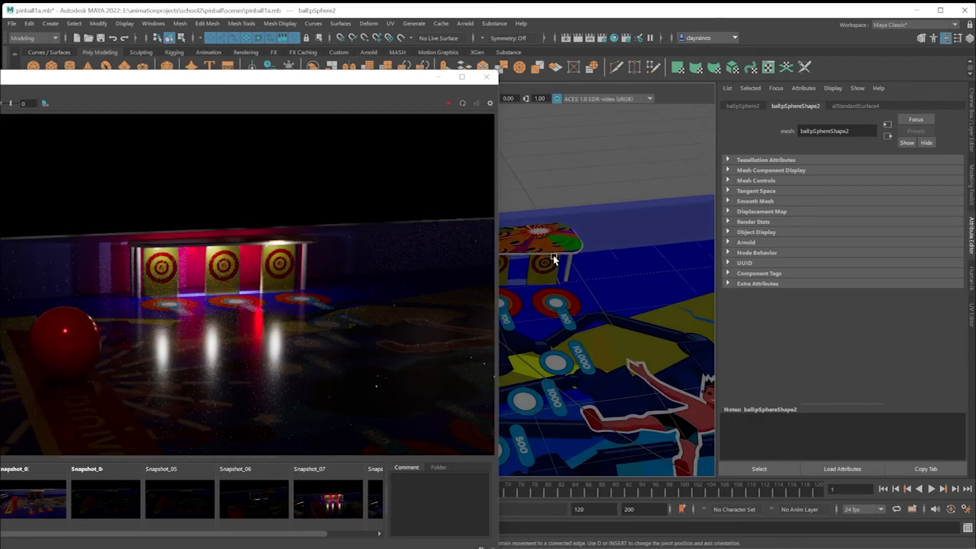
Select the top surface above the targets and expand the Emission settings of its bumpertop material.
left_click_drag(554, 255, 657, 307, "alt")
scroll(593, 286, "down", 4)
scroll(593, 286, "up", 8)
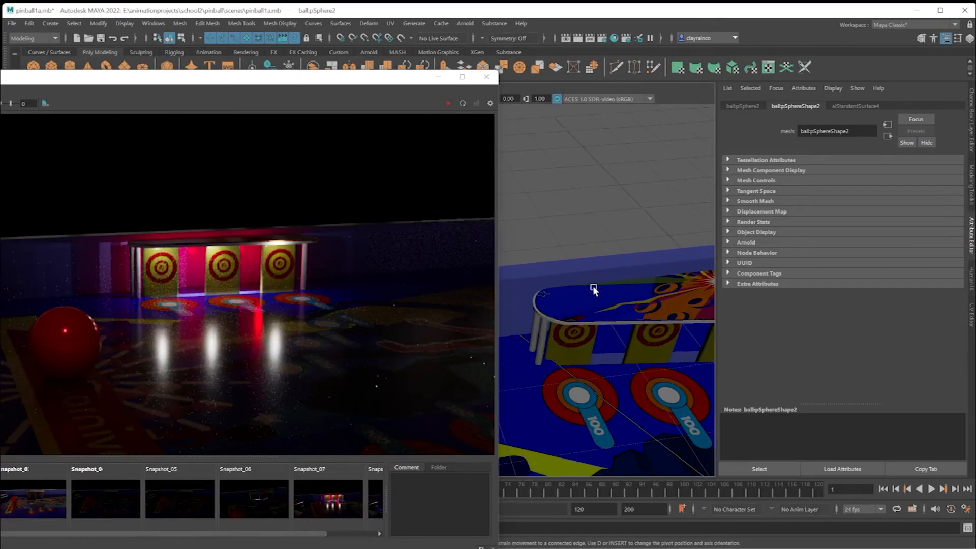
left_click(593, 298)
left_click_drag(597, 306, 572, 307, "alt")
middle_click_drag(573, 307, 555, 260, "alt")
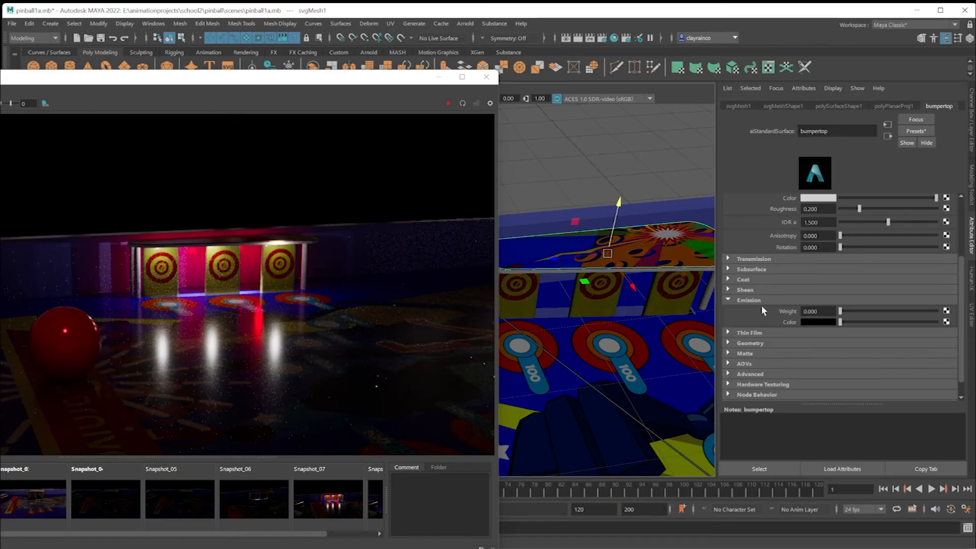
left_click_drag(840, 322, 934, 327)
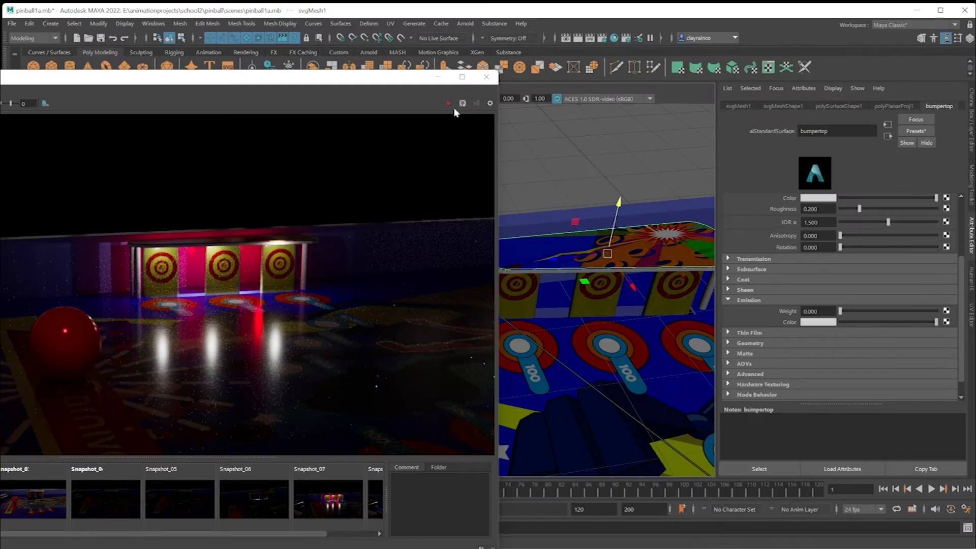
Start a live render, try an emission weight of about 0.407 on bumpertop and undo it.
left_click(449, 106)
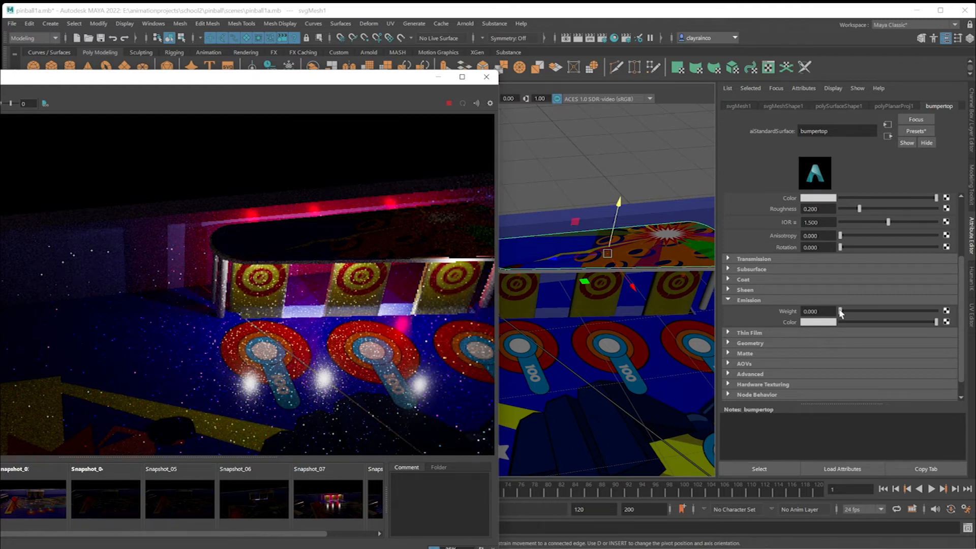
left_click_drag(840, 313, 872, 315)
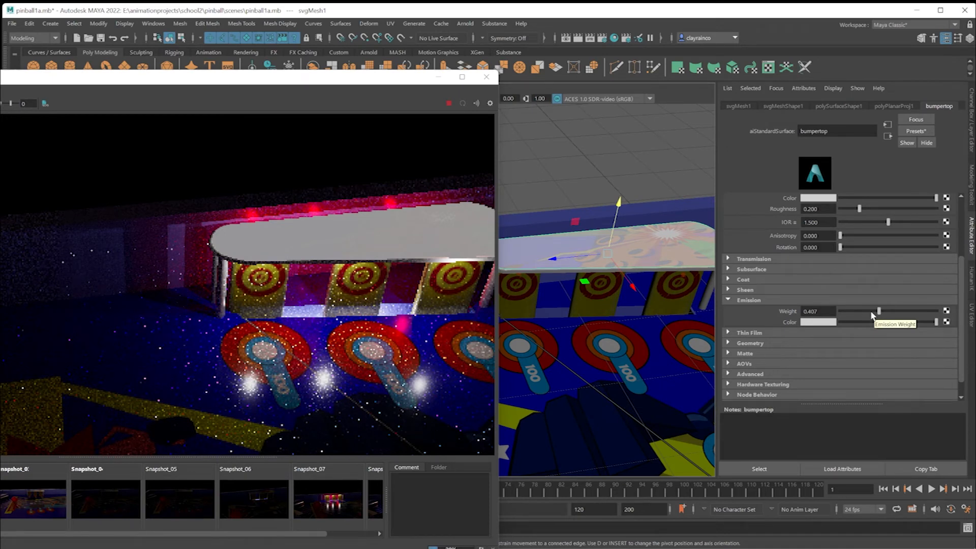
key("ctrl+z")
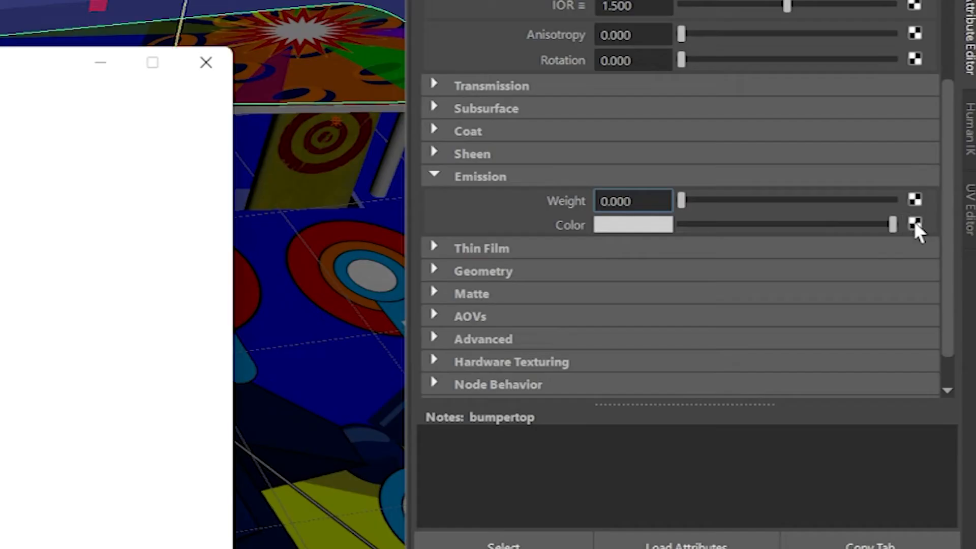
Connect a file texture to bumpertop's emission color and load bumper.png from the sourceimages folder.
left_click(946, 322)
left_click(537, 321)
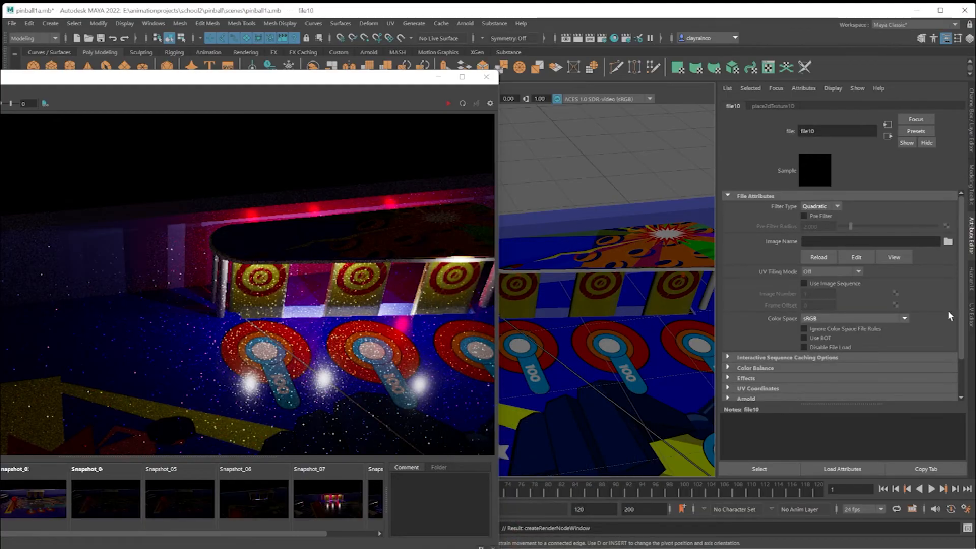
left_click(949, 241)
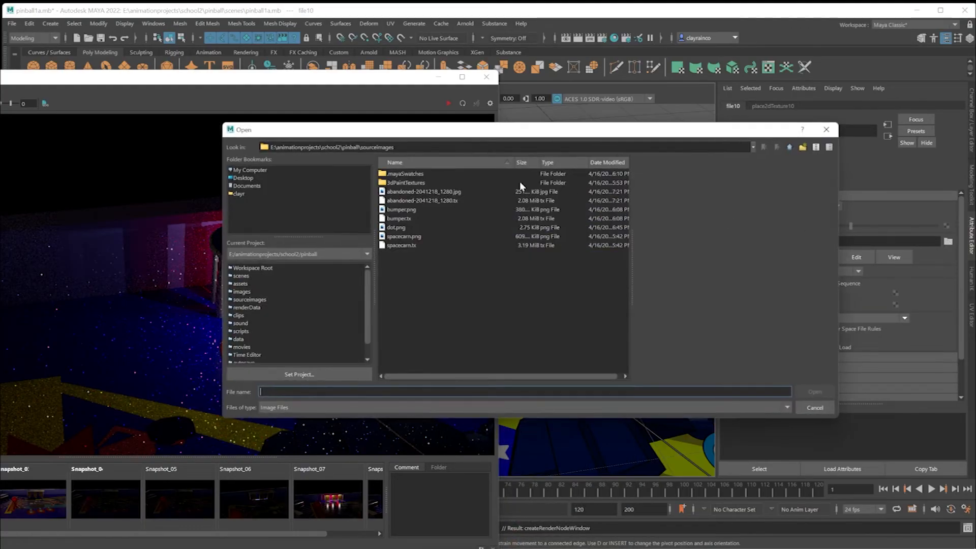
left_click(404, 209)
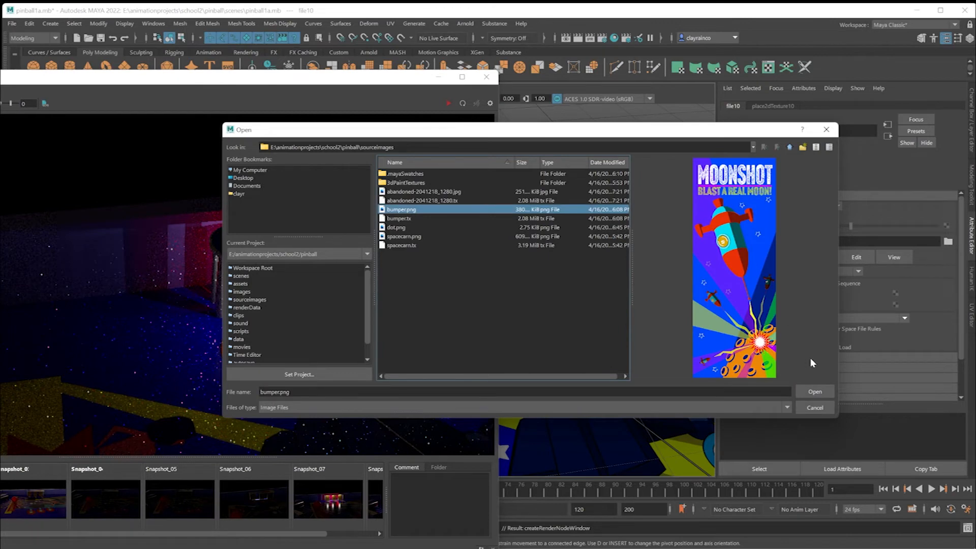
left_click(813, 391)
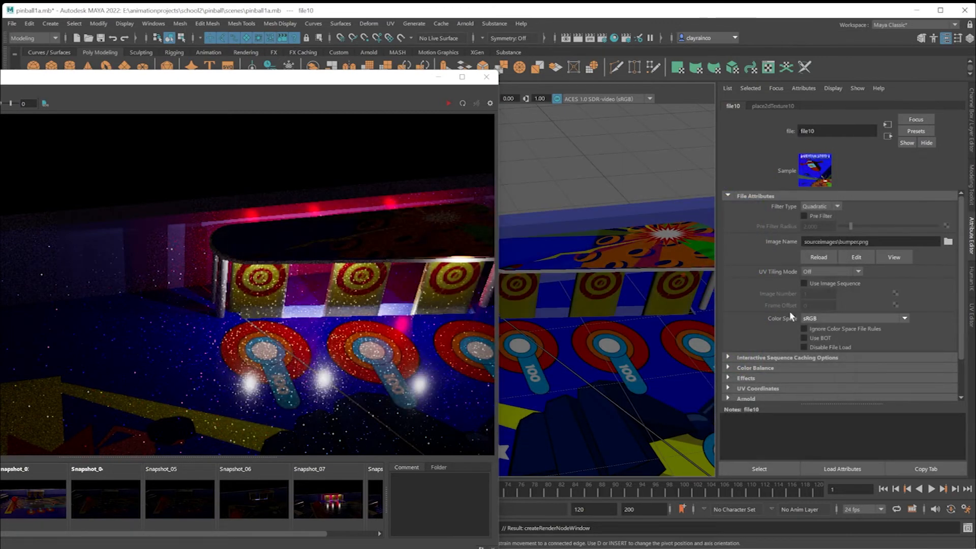
Return to the bumpertop material, raise its emission weight to about 0.854 and start a live render.
left_click(588, 226)
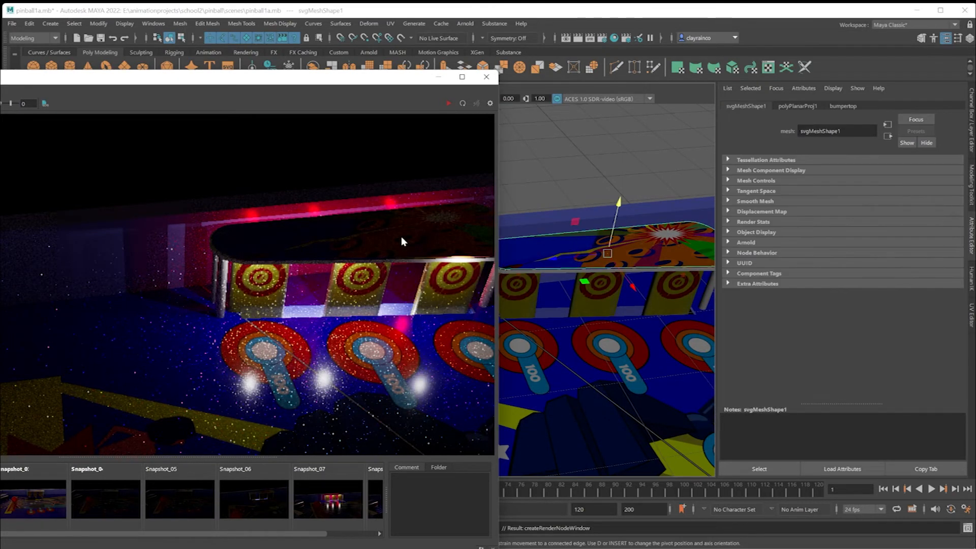
left_click(842, 105)
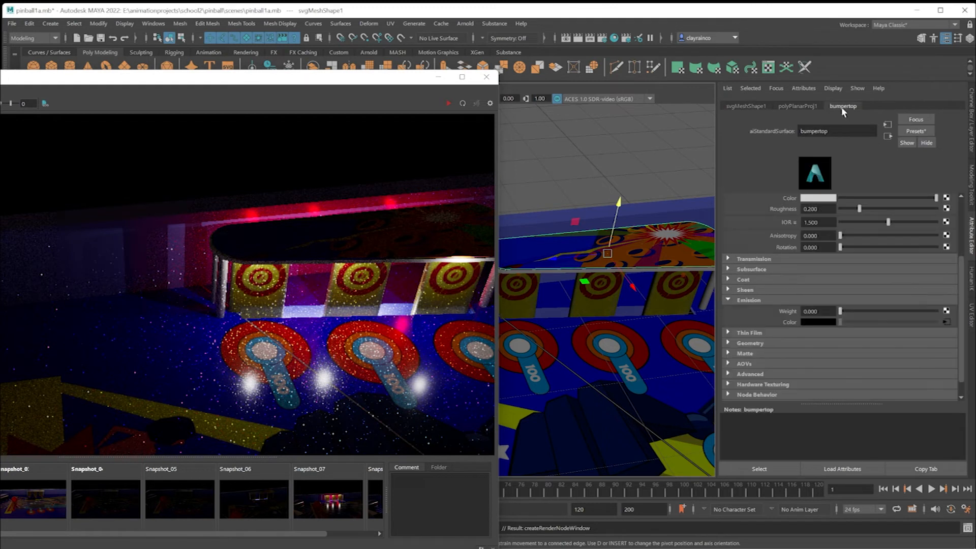
scroll(757, 380, "down", 1)
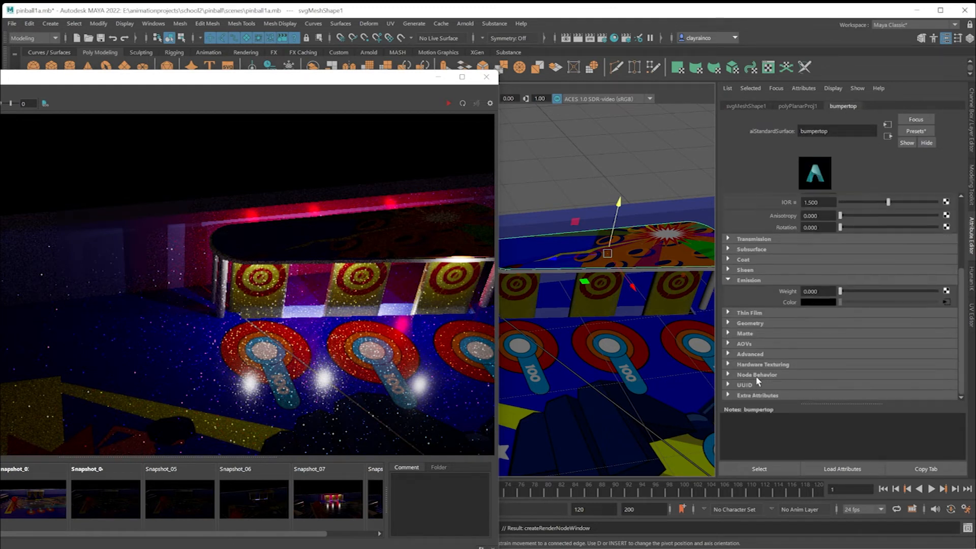
left_click_drag(845, 292, 924, 298)
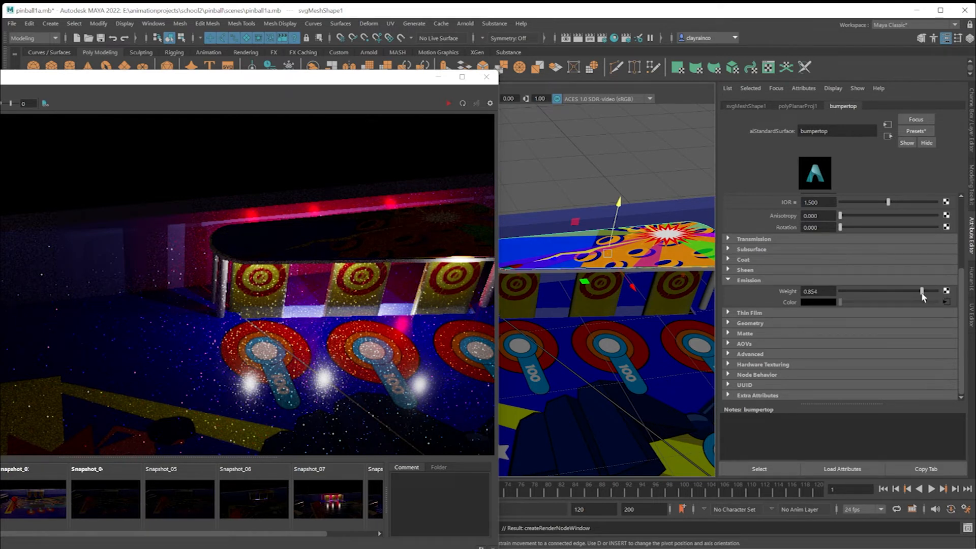
left_click(448, 104)
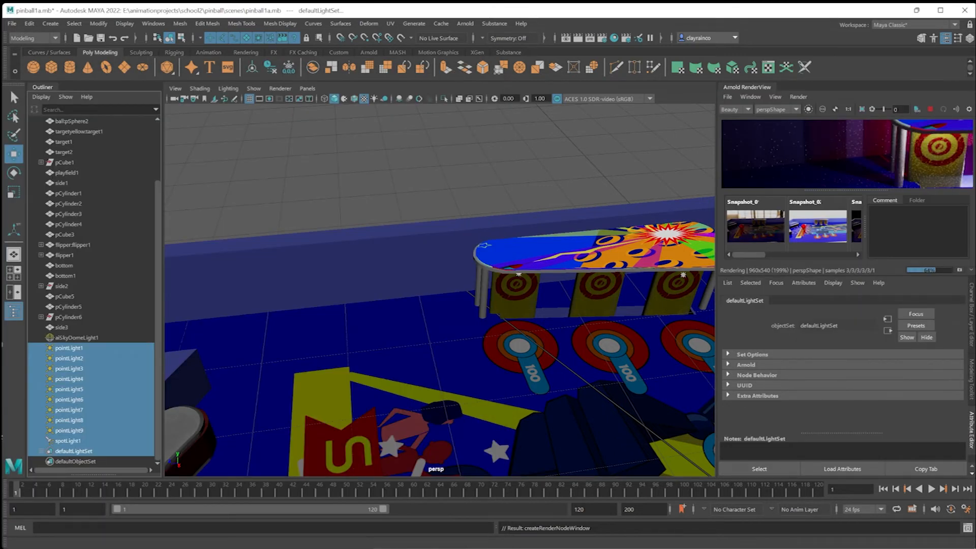
Hide the scene lights and set bumpertop's emission weight to 0.2 to judge the glow alone.
key("h")
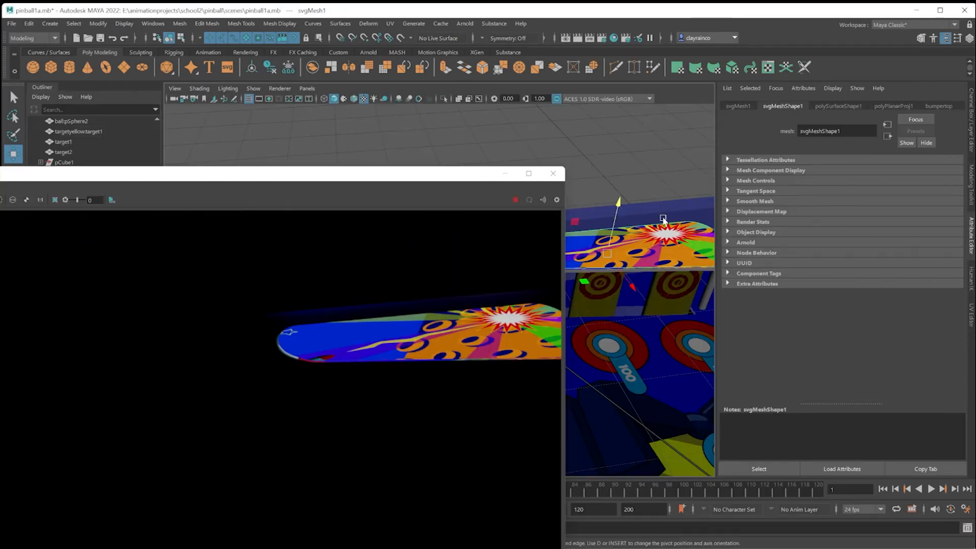
left_click(941, 107)
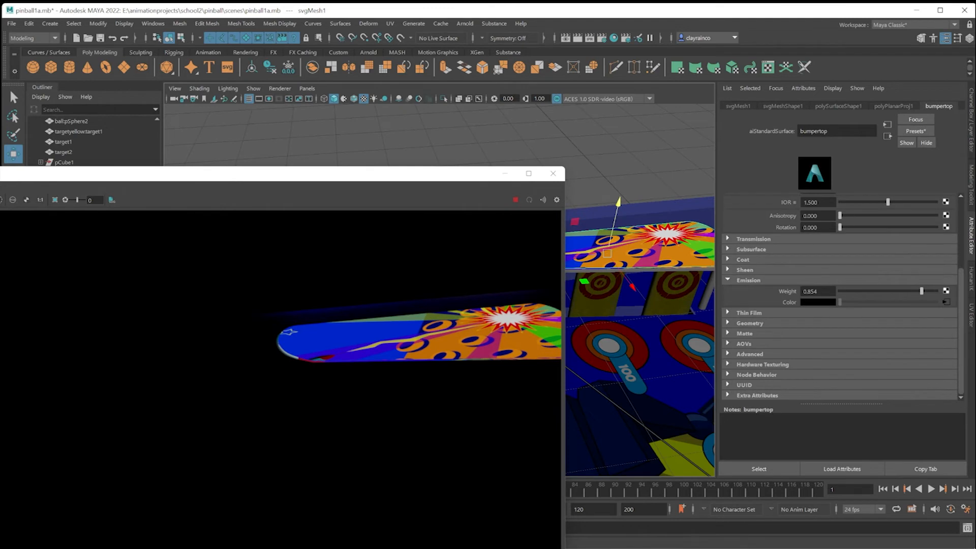
left_click(530, 199)
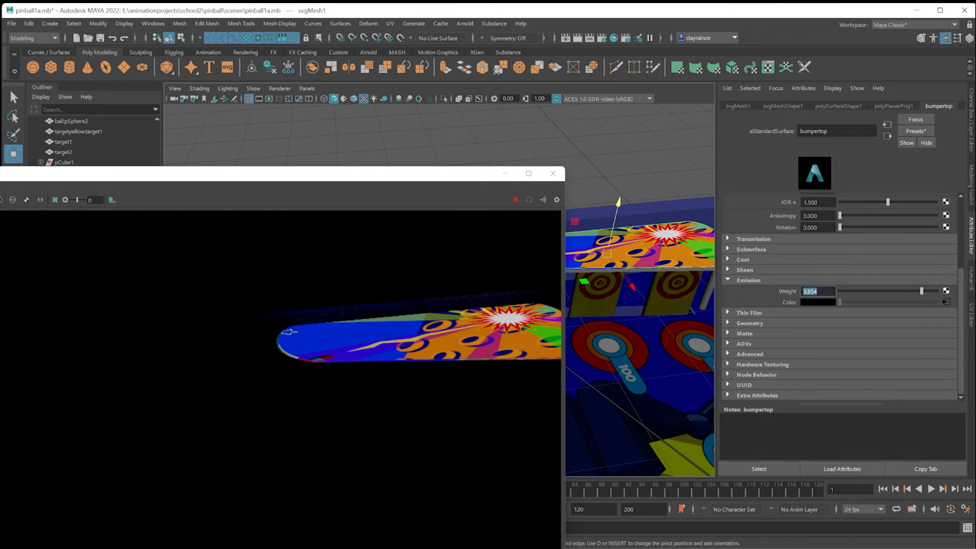
type("0.2")
key("Return")
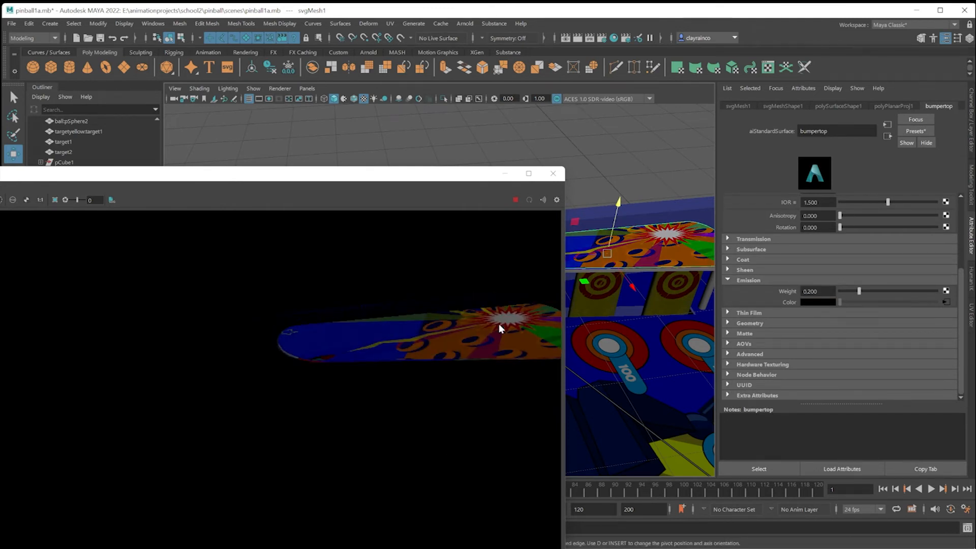
Move the render window aside and unhide the selected sky dome, point lights and spot light.
left_click_drag(368, 179, 709, 146)
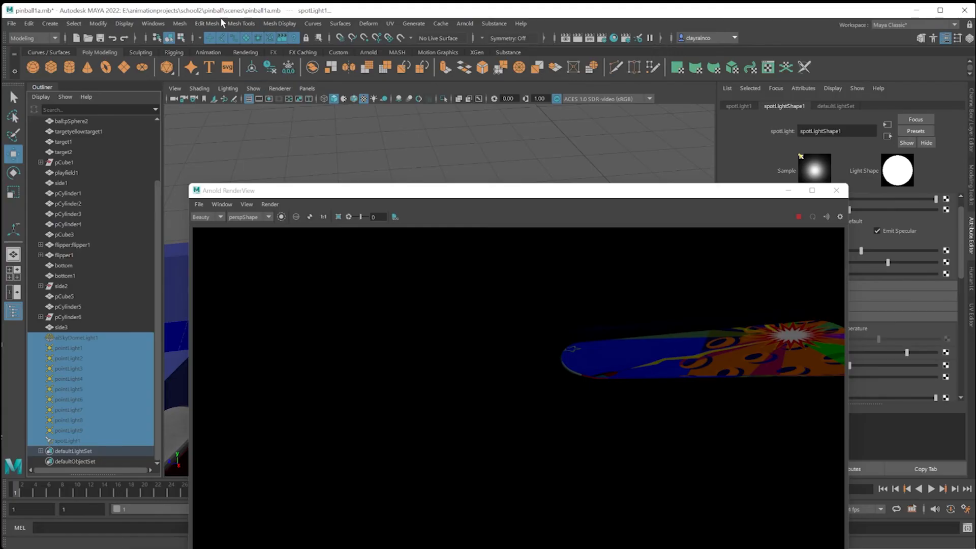
left_click(132, 24)
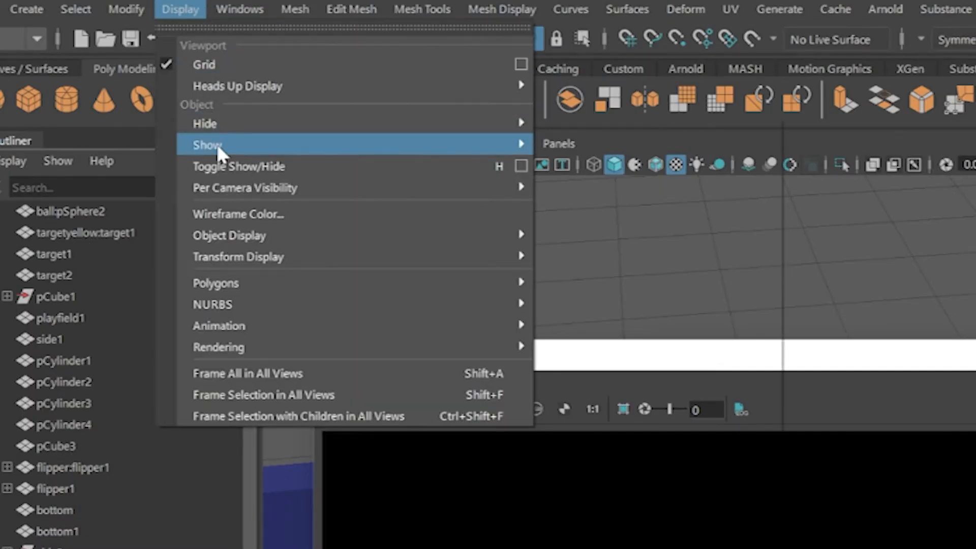
mouse_move(215, 145)
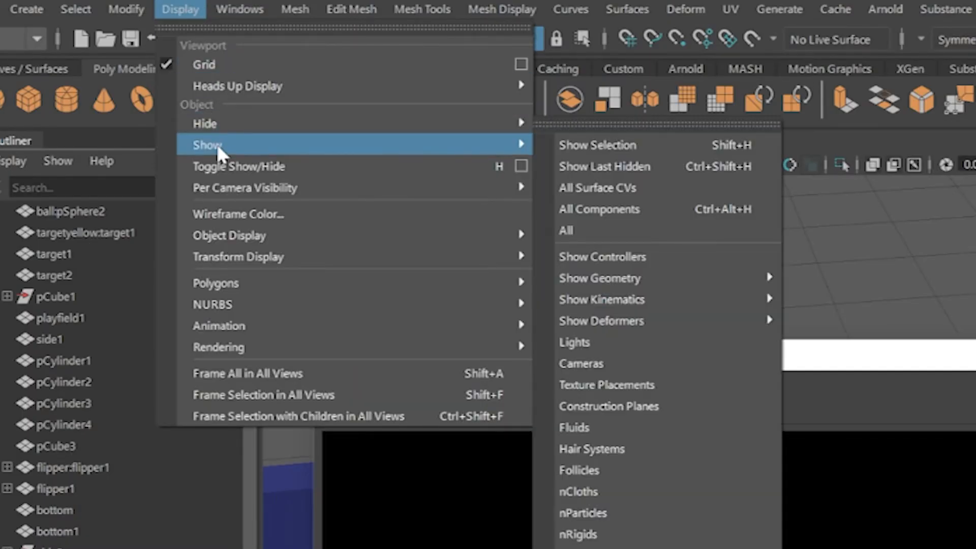
left_click(614, 145)
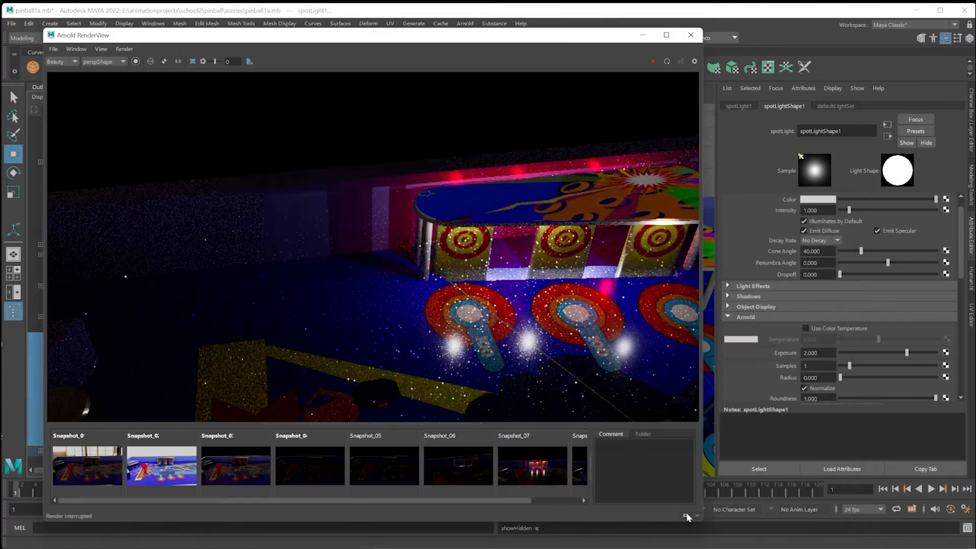
Store the render of the glowing bumper top with all lights as a snapshot and select that snapshot.
left_click(686, 518)
left_click_drag(445, 501, 546, 501)
left_click(580, 482)
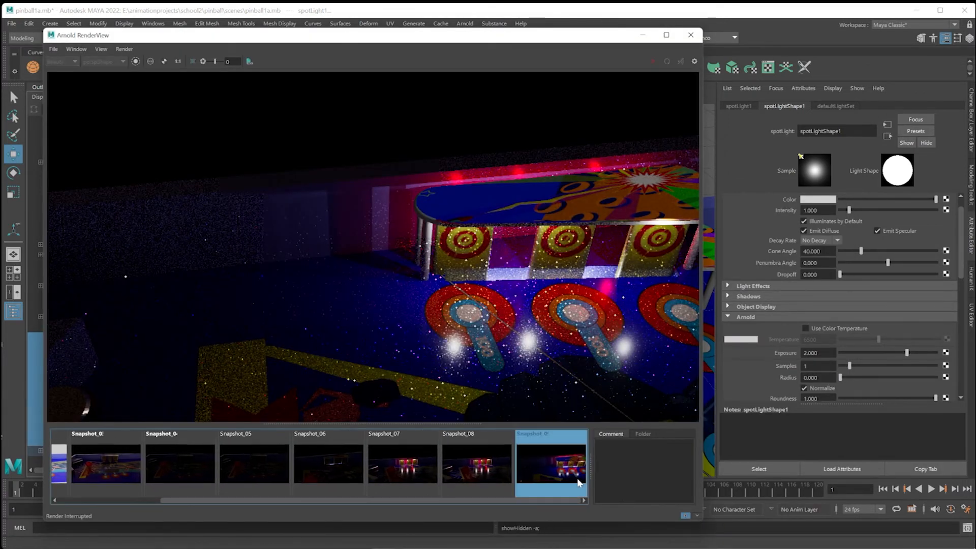
Close the render view, switch to spacecarn.psd in Photoshop and toggle the visibility of black Layer 3 and a hidden artwork layer to inspect them.
left_click(691, 35)
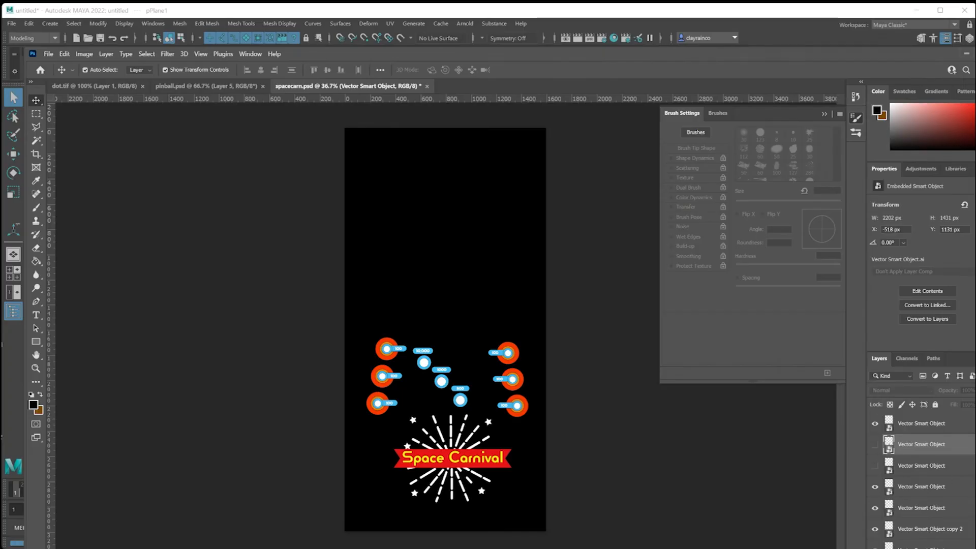
scroll(921, 483, "down", 10)
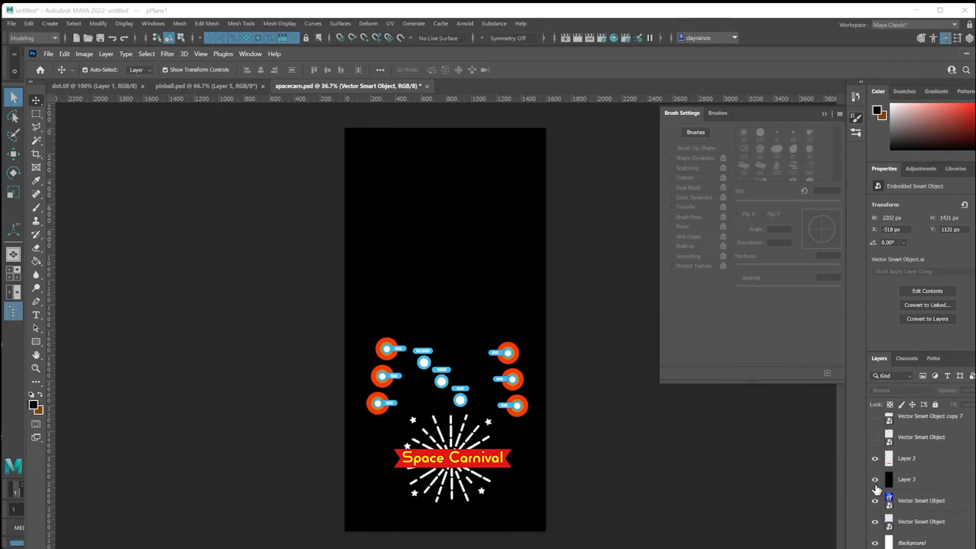
left_click(878, 480)
left_click(805, 433)
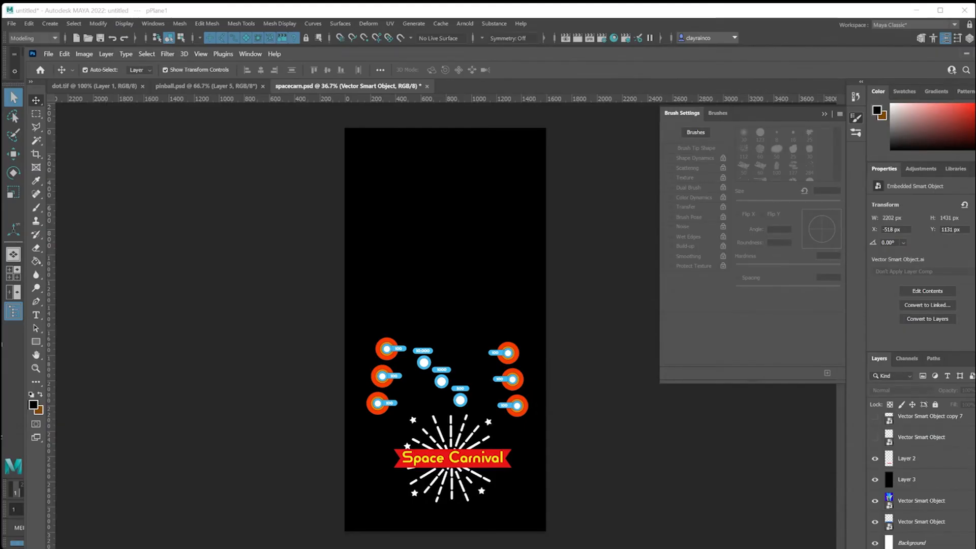
scroll(910, 458, "up", 5)
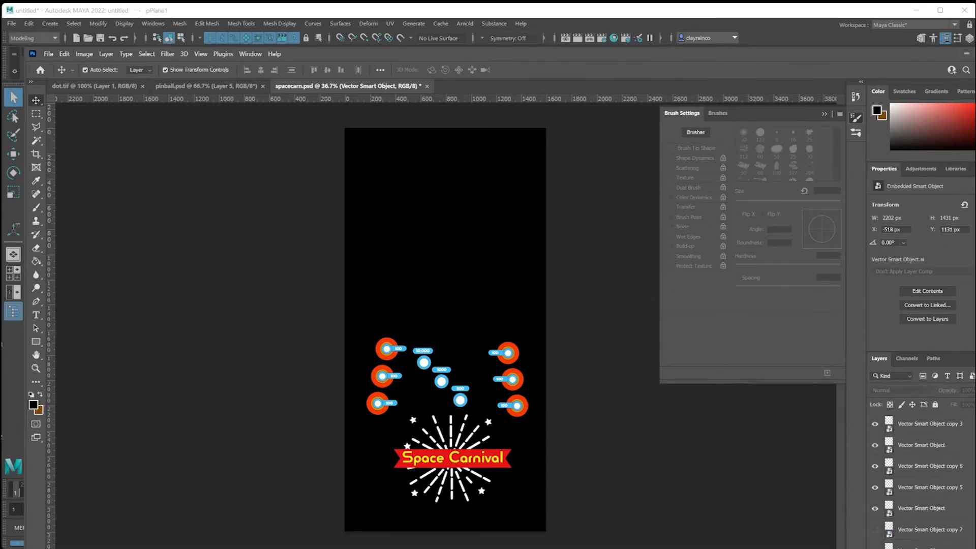
left_click(875, 447)
left_click(875, 447)
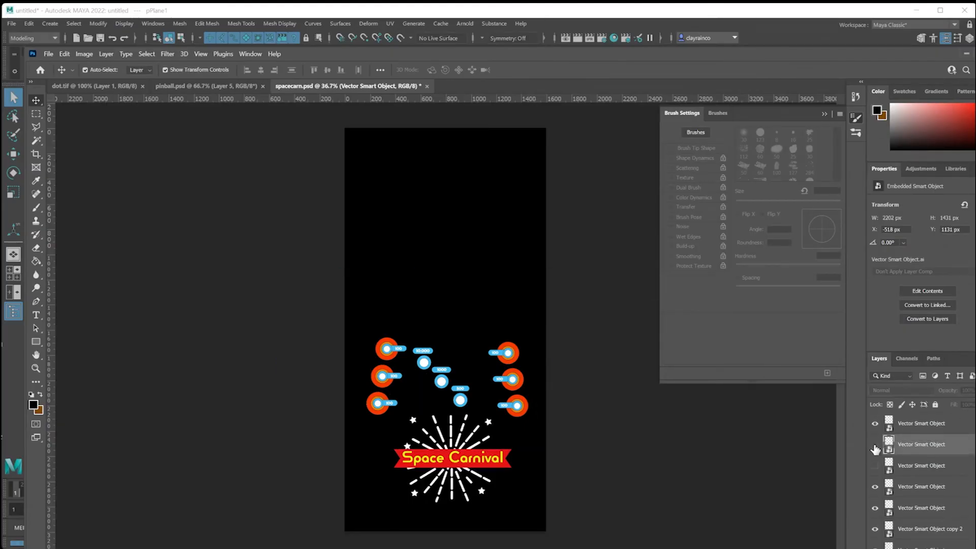
Hide the middle target on the artwork's left side and the lowest target on its right side.
left_click(391, 379)
left_click(875, 542)
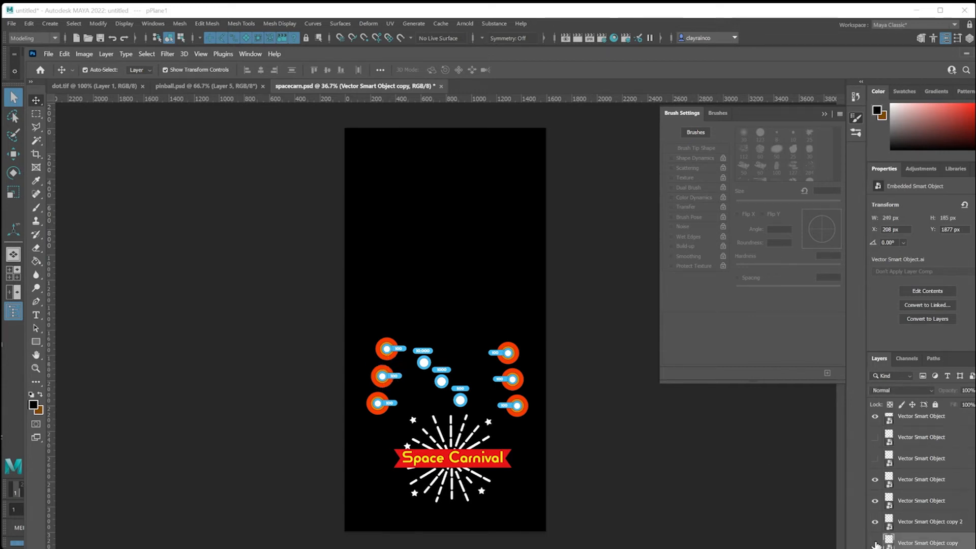
left_click(517, 407)
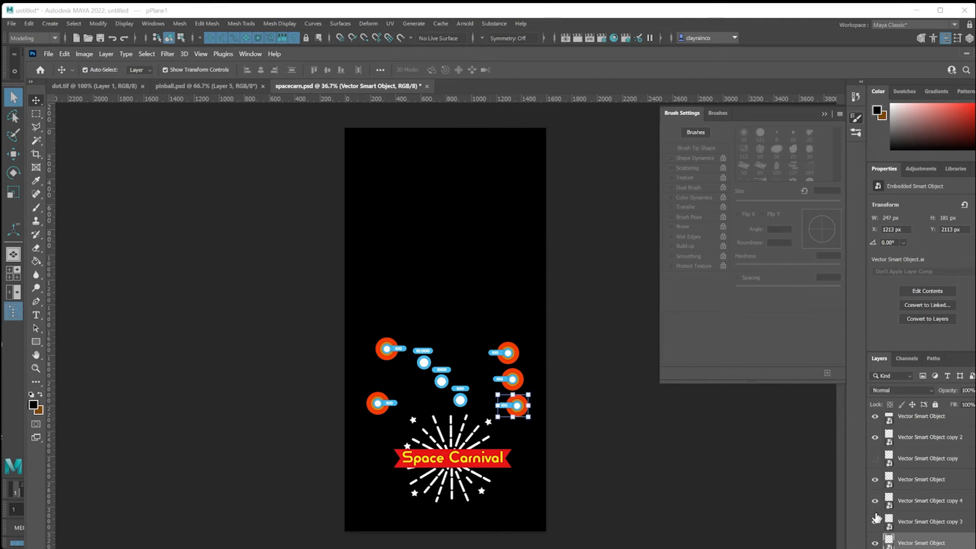
left_click(875, 543)
Hide the white-and-blue circles below the 10,000 and 1000 labels and deselect all layers.
left_click(424, 362)
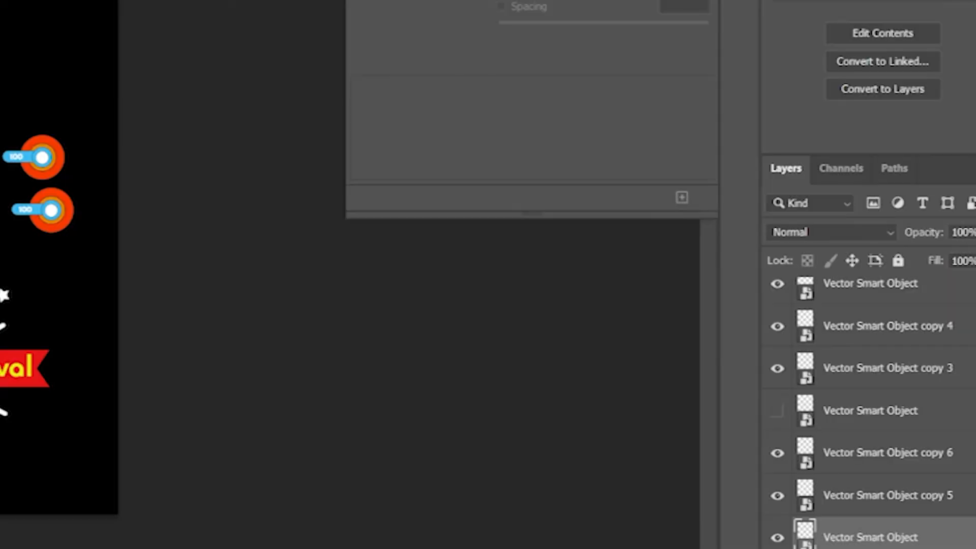
left_click(875, 543)
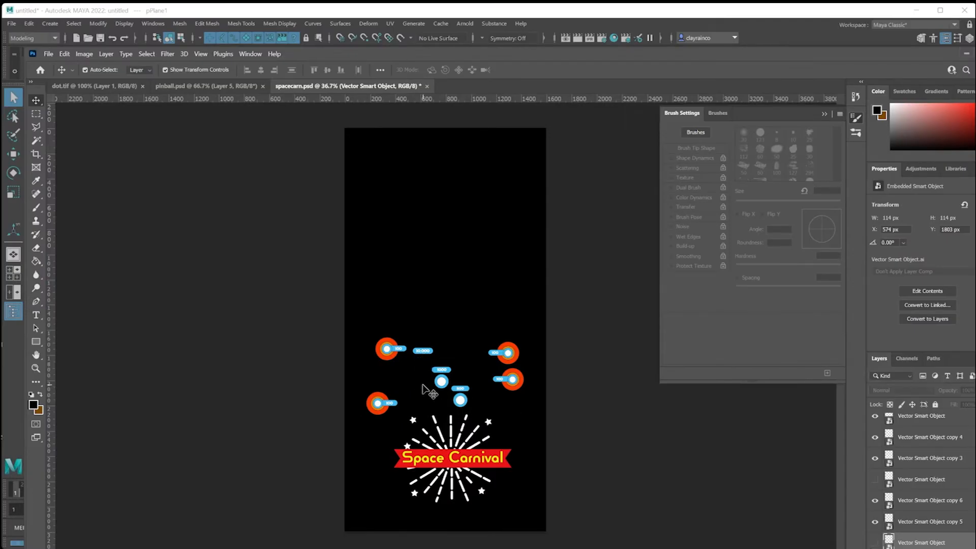
left_click(460, 401)
left_click(875, 522)
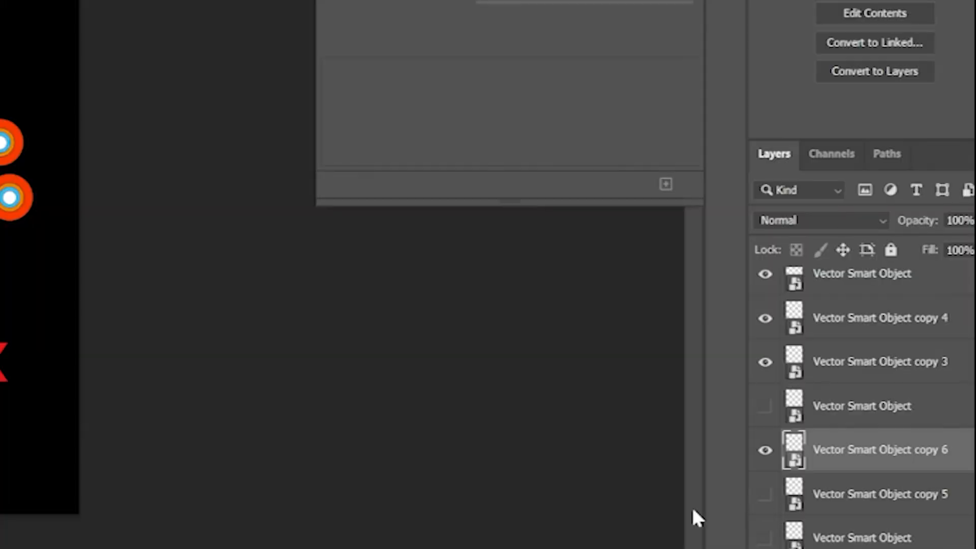
left_click(663, 519)
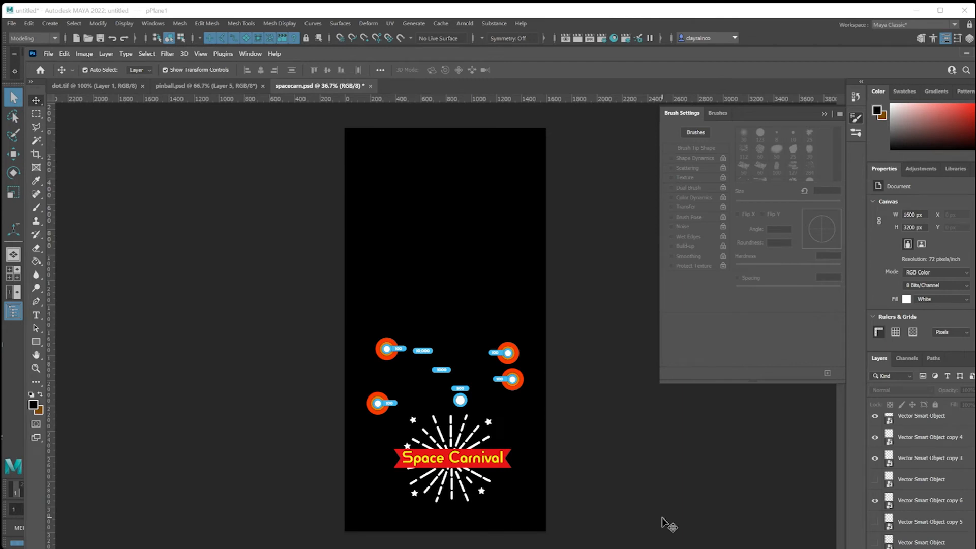
Export the artwork for web as a transparent PNG-24, overwriting spacecarn-light.png in the sourceimages folder.
left_click(48, 54)
mouse_move(96, 210)
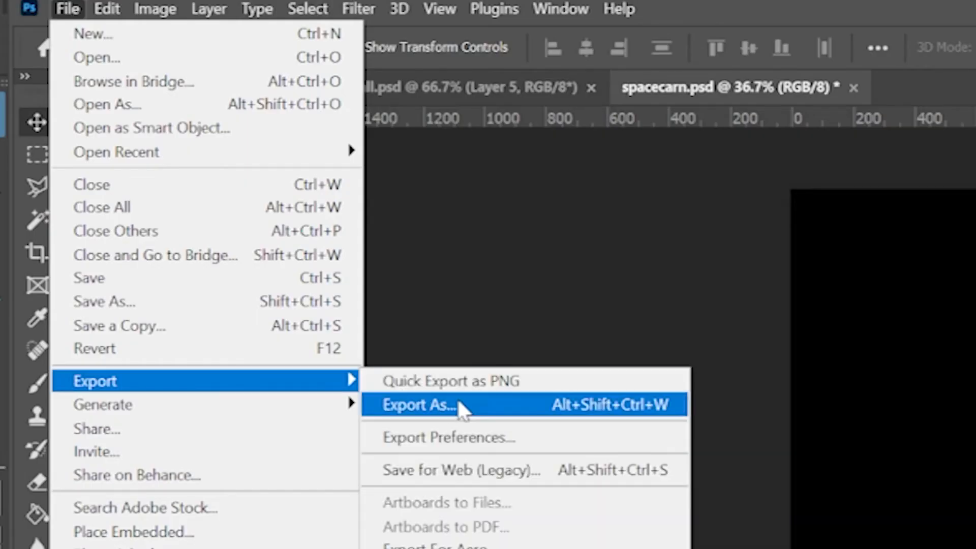
left_click(472, 476)
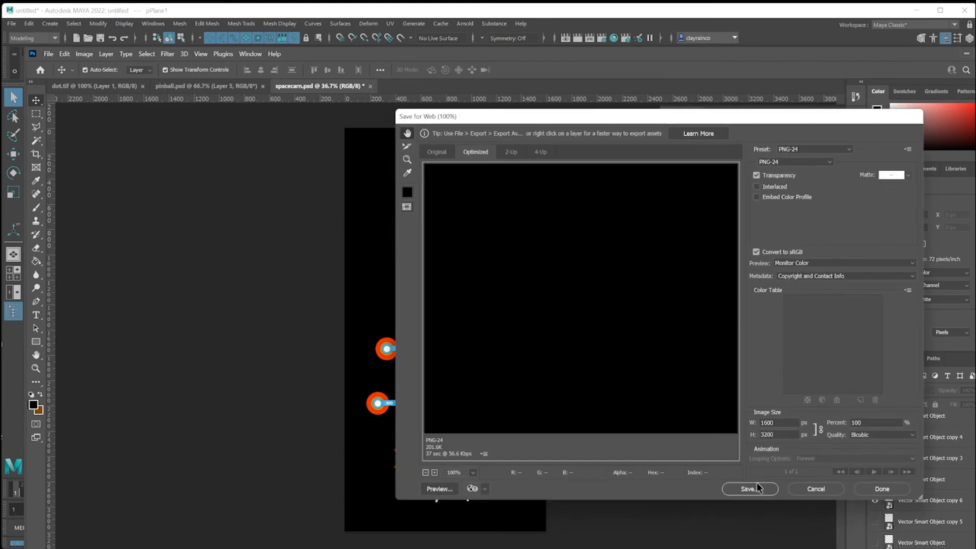
left_click(754, 490)
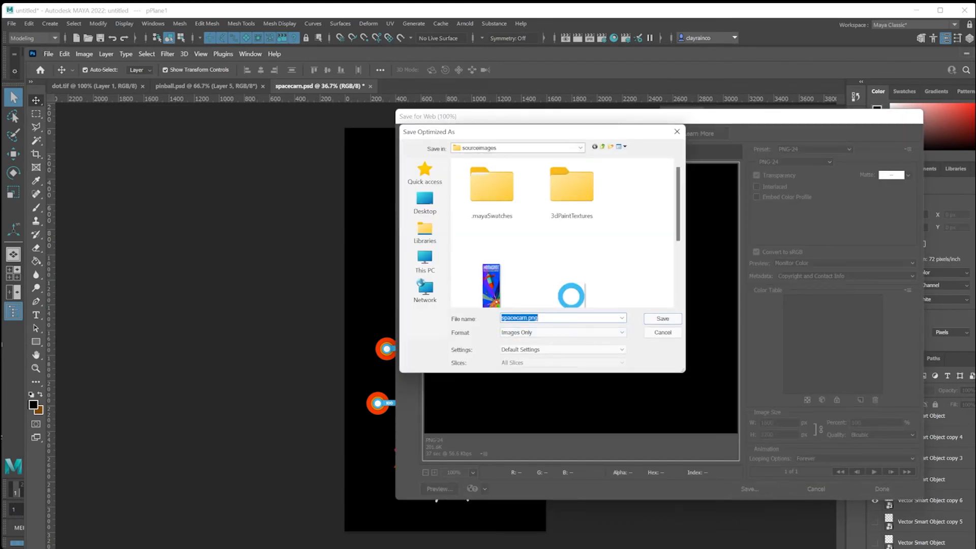
scroll(572, 254, "down", 3)
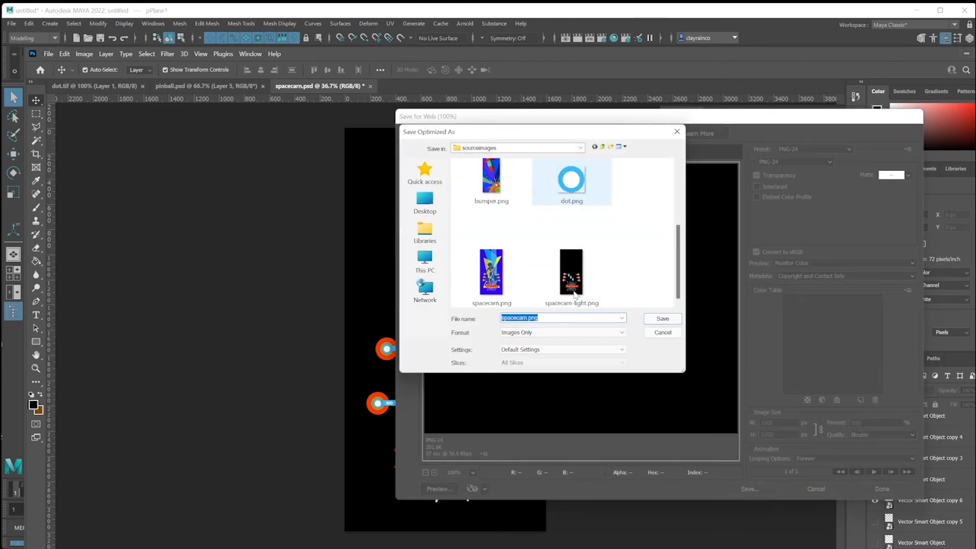
left_click(572, 277)
left_click(662, 319)
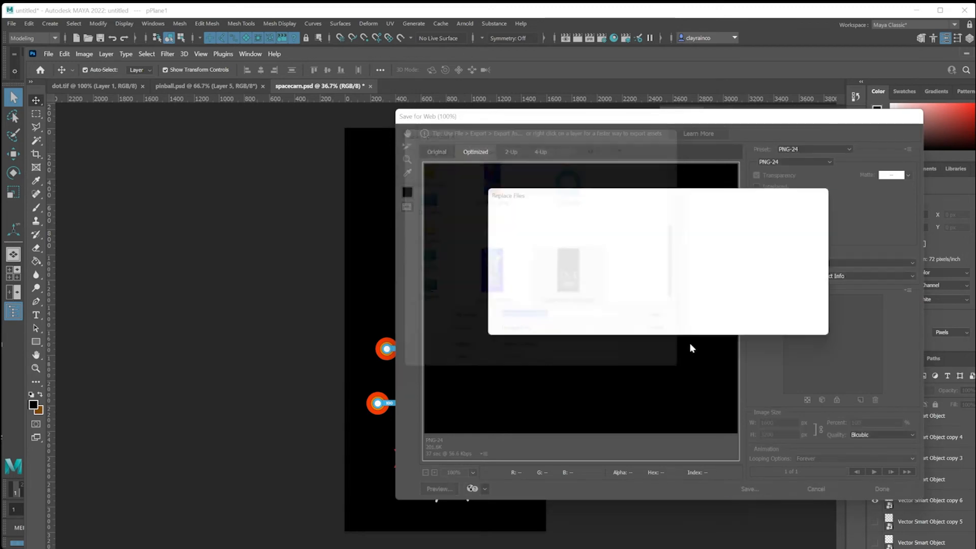
left_click(728, 325)
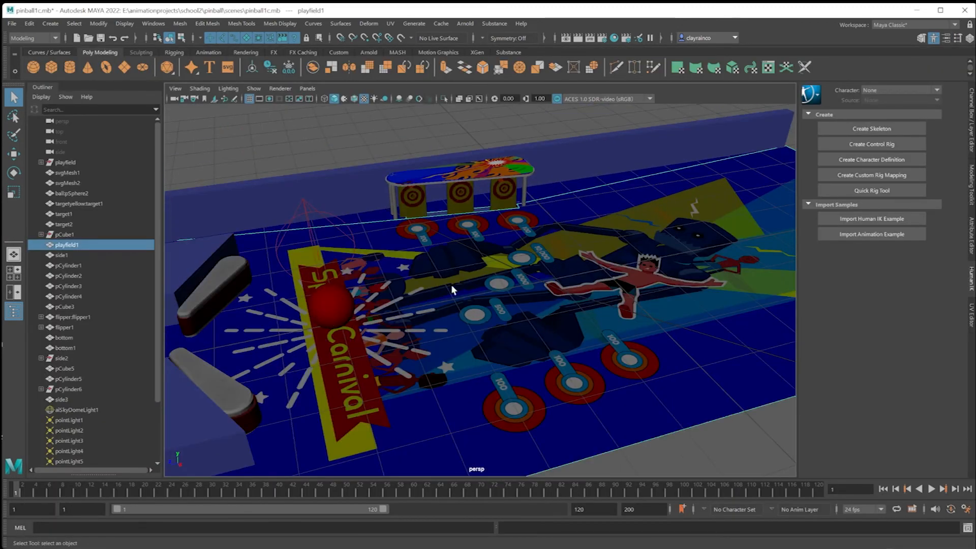
Switch to Maya, select the playfield1 mesh and rename its Arnold standard surface material playfieldtexture.
mouse_move(526, 290)
left_mouse_down("alt")
mouse_move(519, 282)
mouse_move(539, 298)
left_mouse_up("alt")
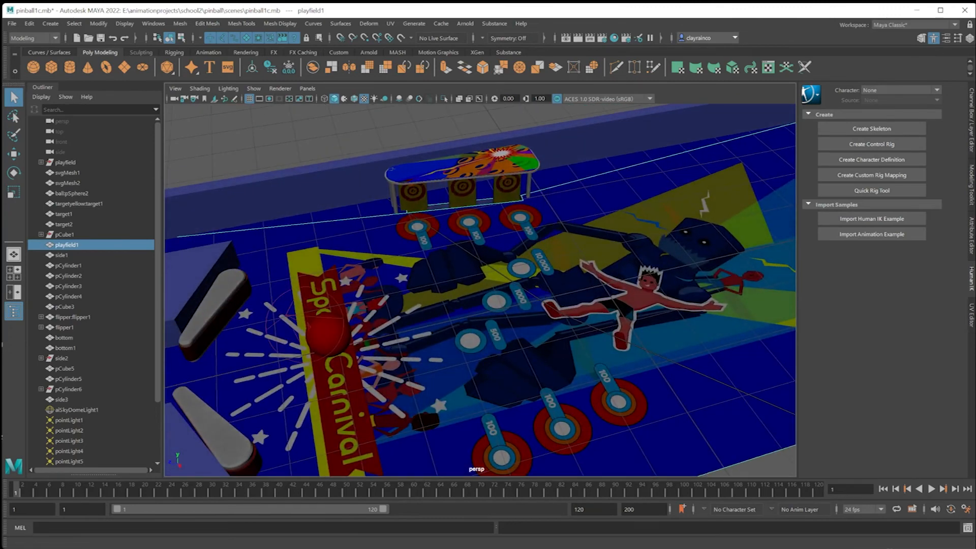
key("alt+Tab")
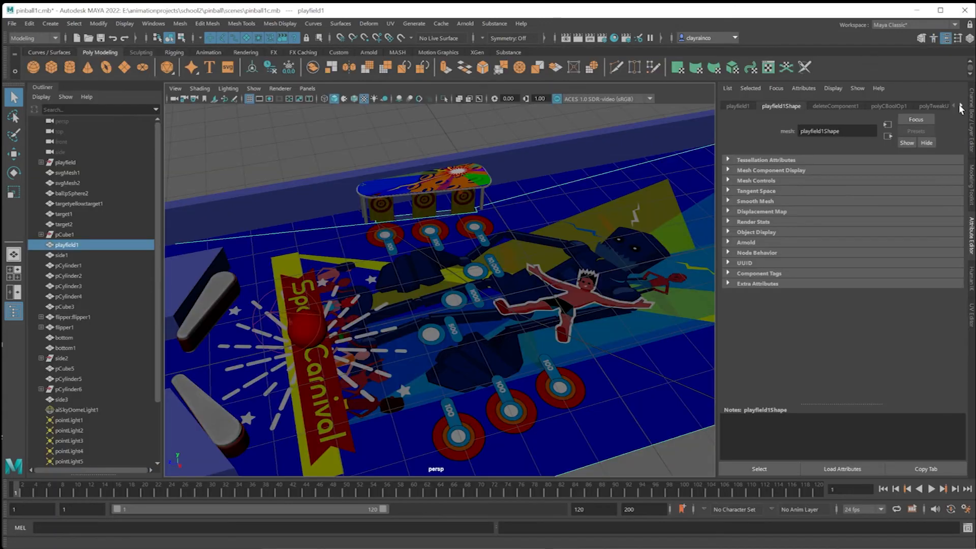
left_click(961, 107)
left_click(960, 107)
left_click(960, 108)
left_click(919, 105)
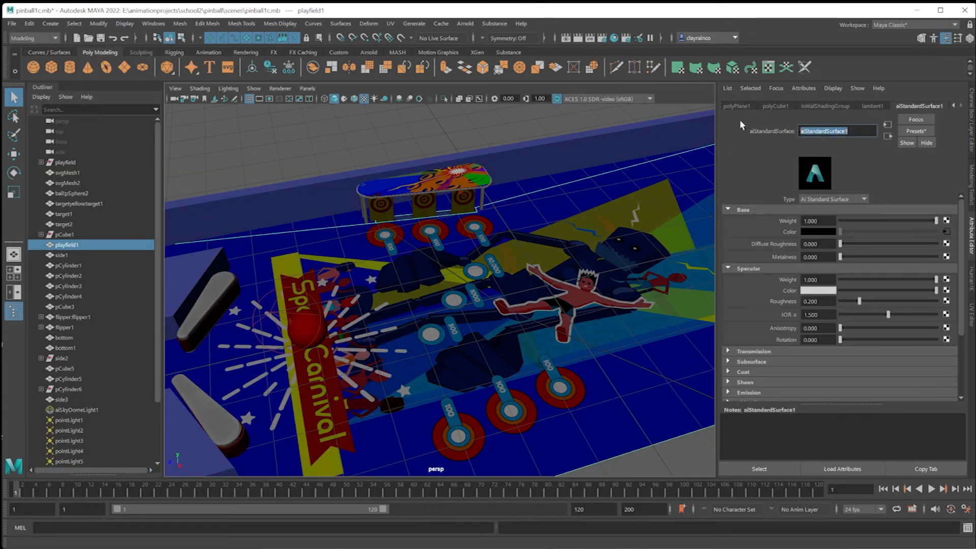
type("playfieldtexture")
key("Return")
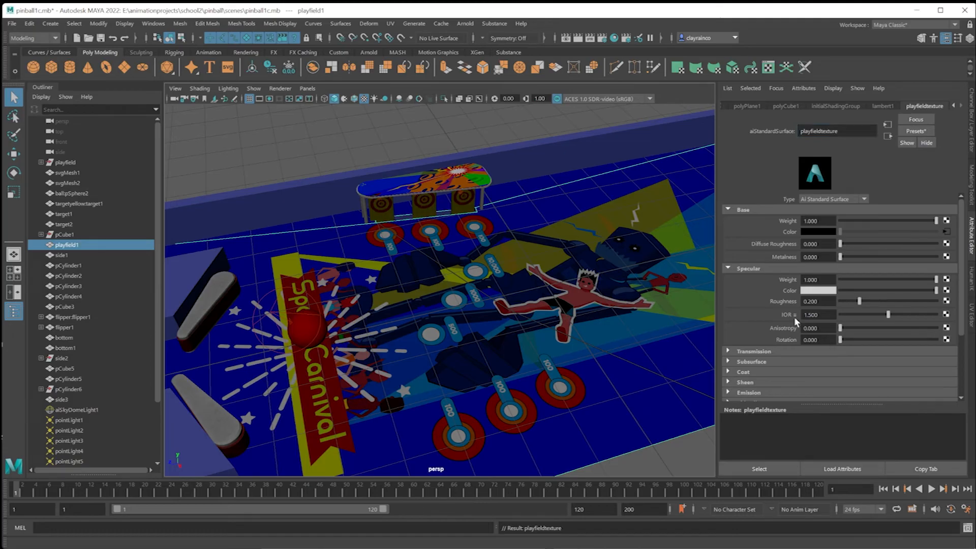
Connect a file texture to playfieldtexture's emission color and load spacecarn-light.png into it.
scroll(758, 367, "down", 2)
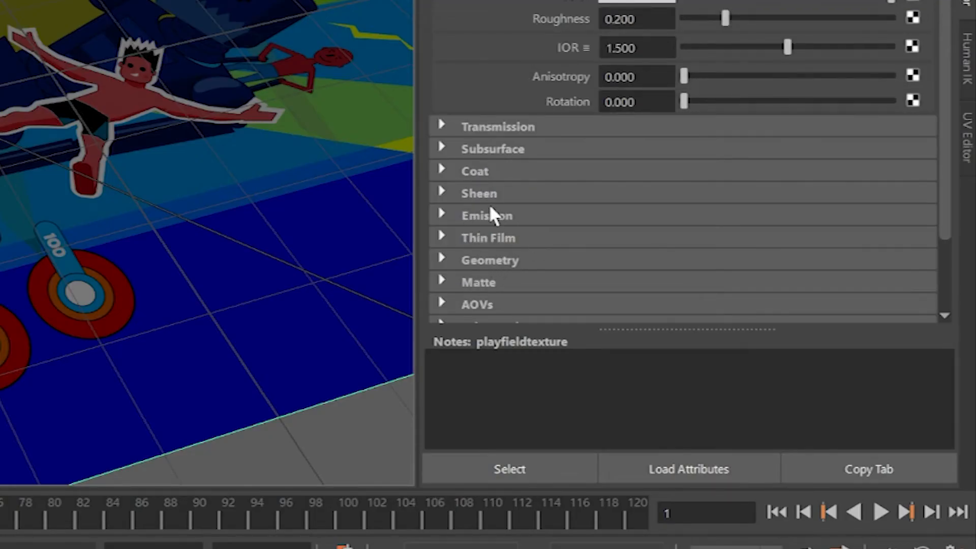
left_click(441, 215)
scroll(573, 218, "down", 2)
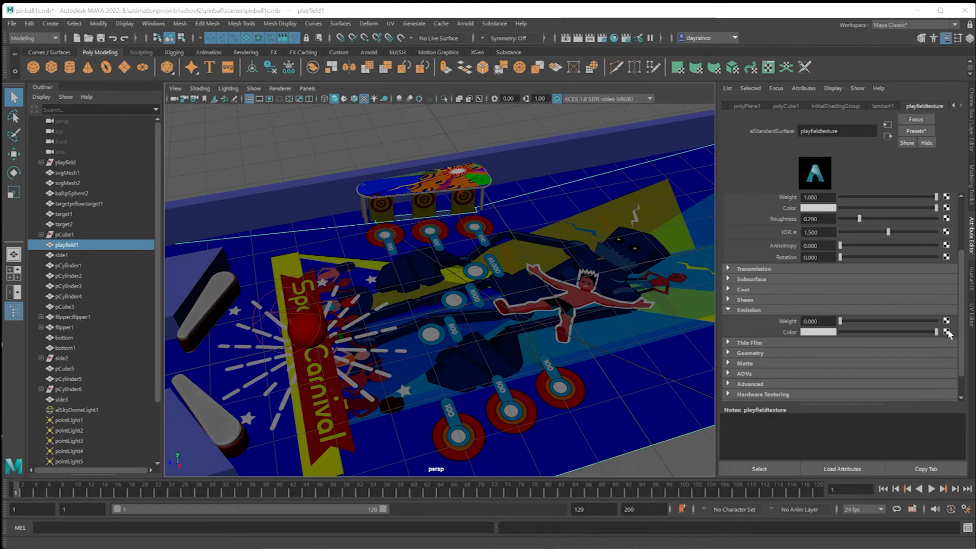
left_click(913, 174)
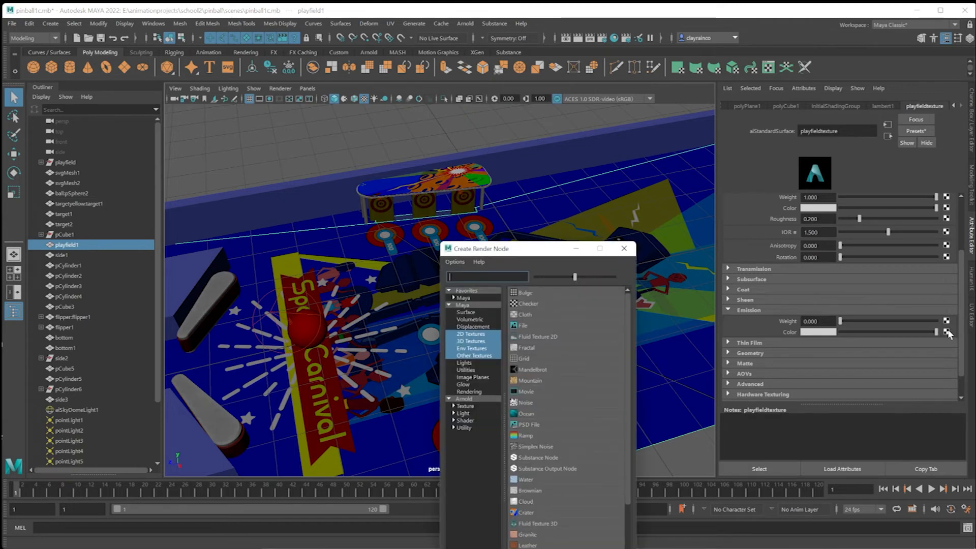
left_click(523, 325)
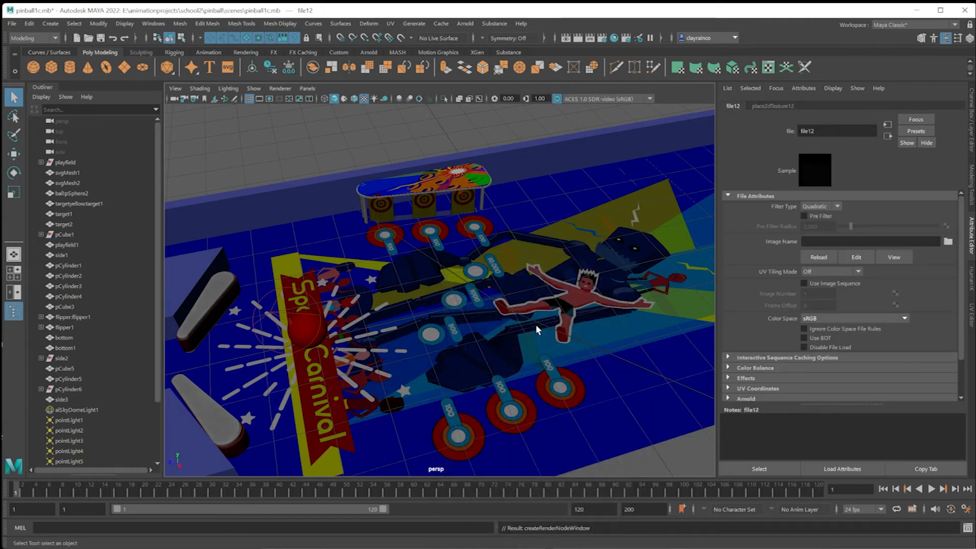
left_click(947, 242)
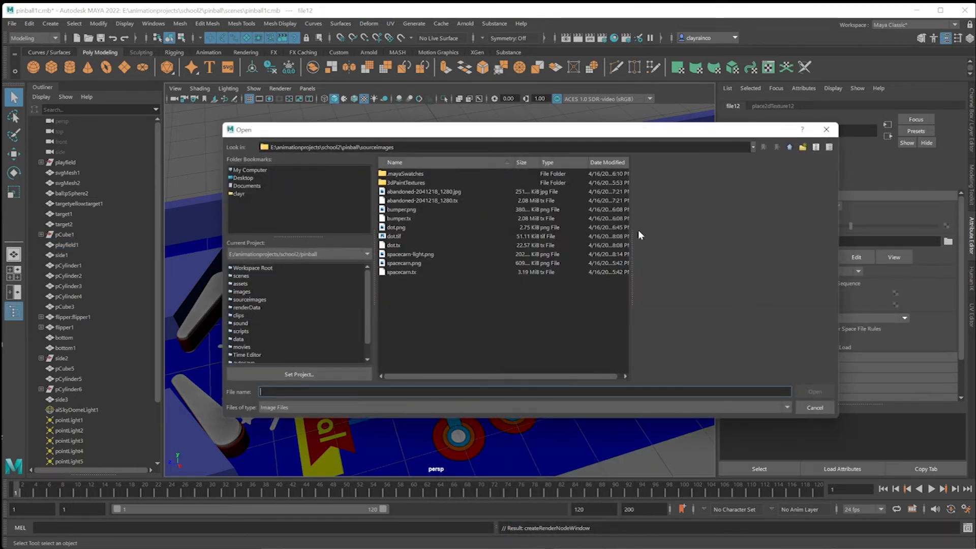
left_click(411, 254)
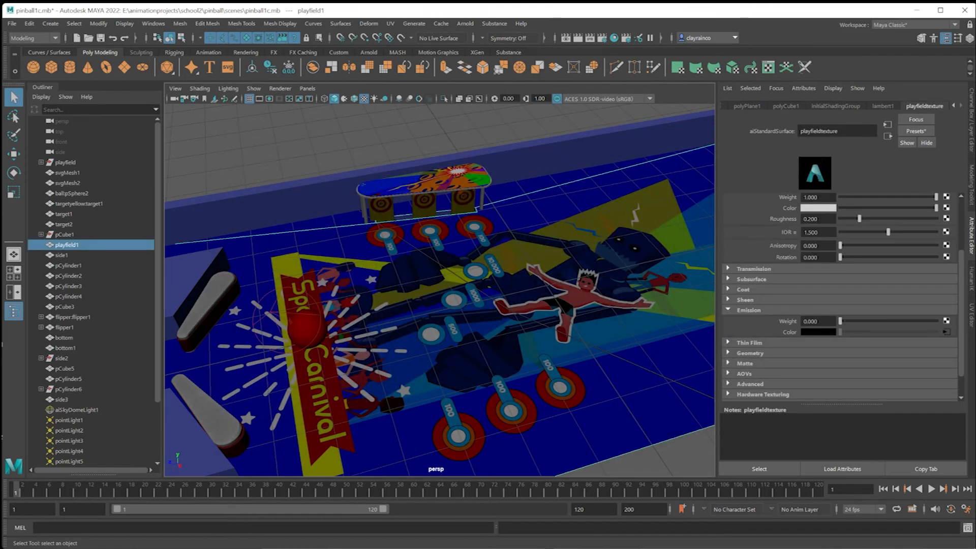
Set playfieldtexture's emission weight to 0.5 and start a render in the Arnold RenderView.
left_click_drag(847, 321, 924, 323)
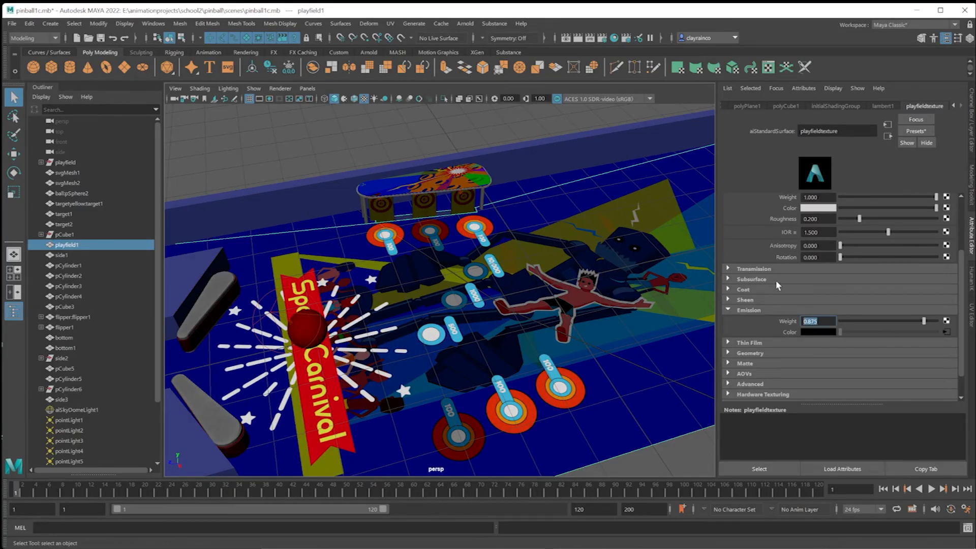
type("0.5")
key("Return")
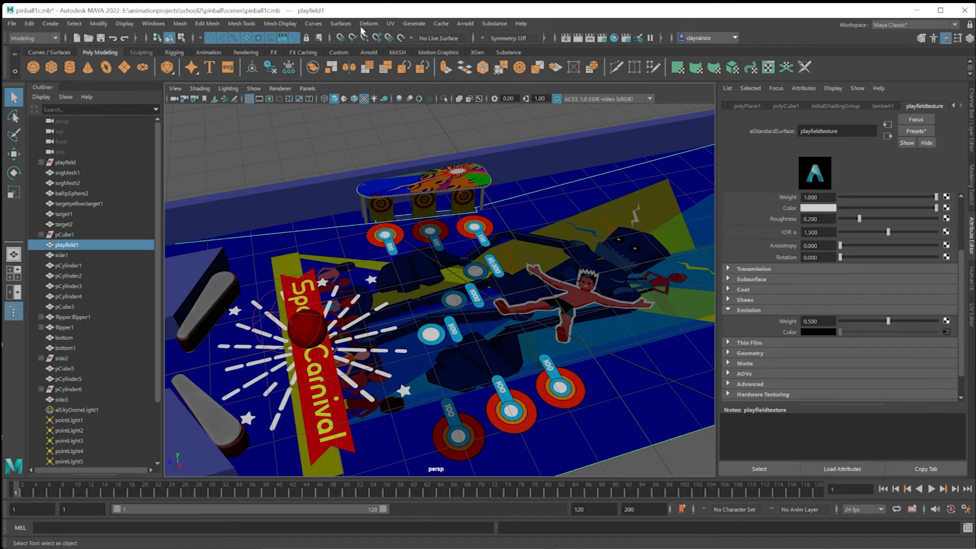
left_click(465, 23)
left_click(475, 45)
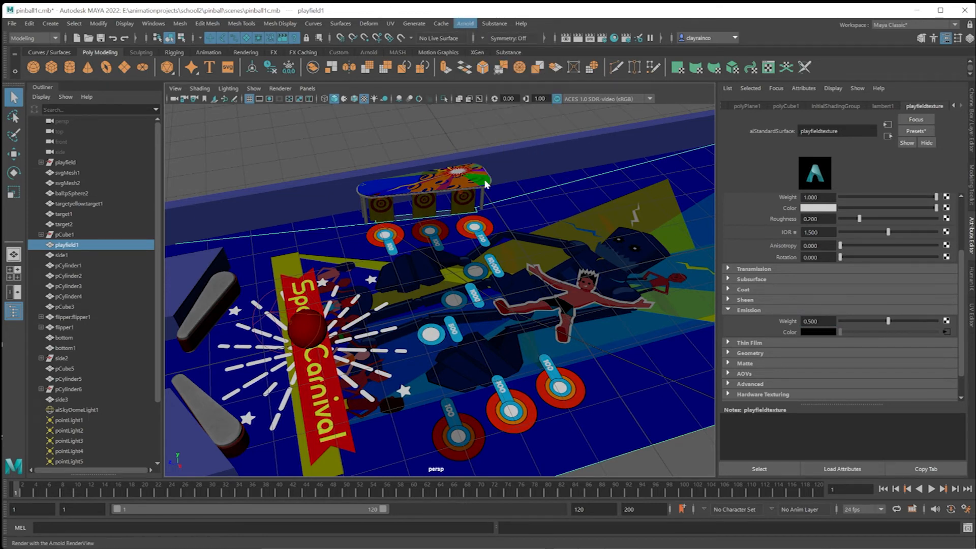
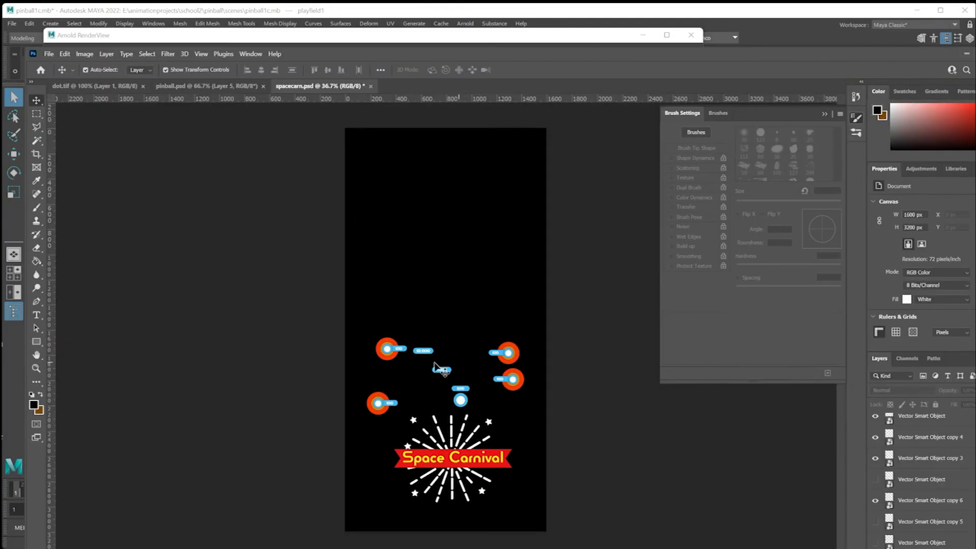
Hide the layers of the two blue score labels near the middle of the spacecarn.psd artwork.
left_click(424, 351)
left_click(876, 423)
left_click(442, 372)
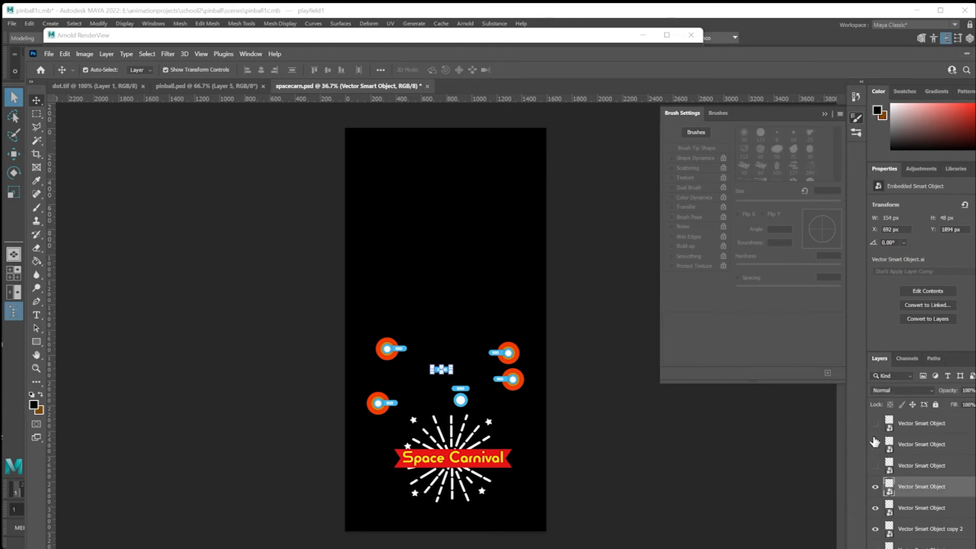
left_click(875, 486)
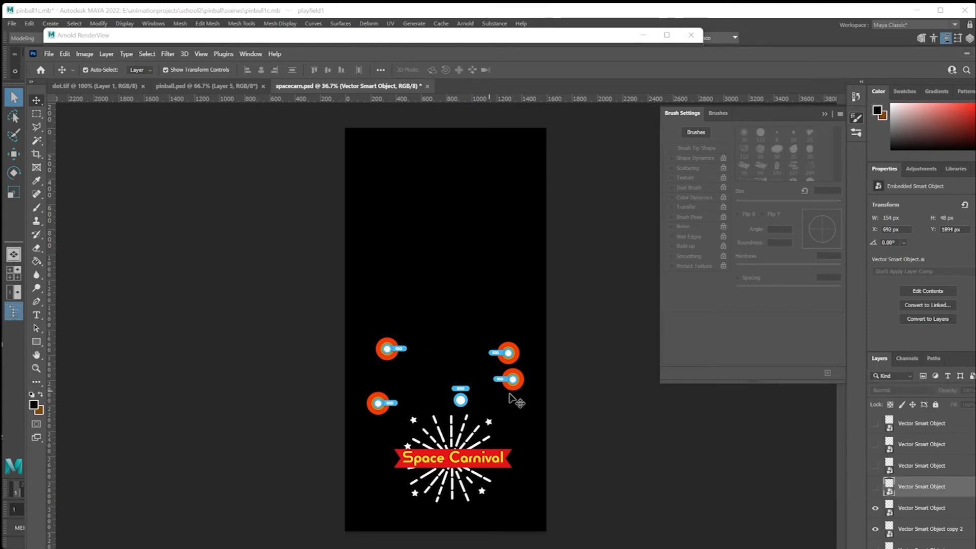
Export the artwork for web as a transparent PNG-24, replacing the existing spacecarn-light.png in sourceimages.
left_click(49, 54)
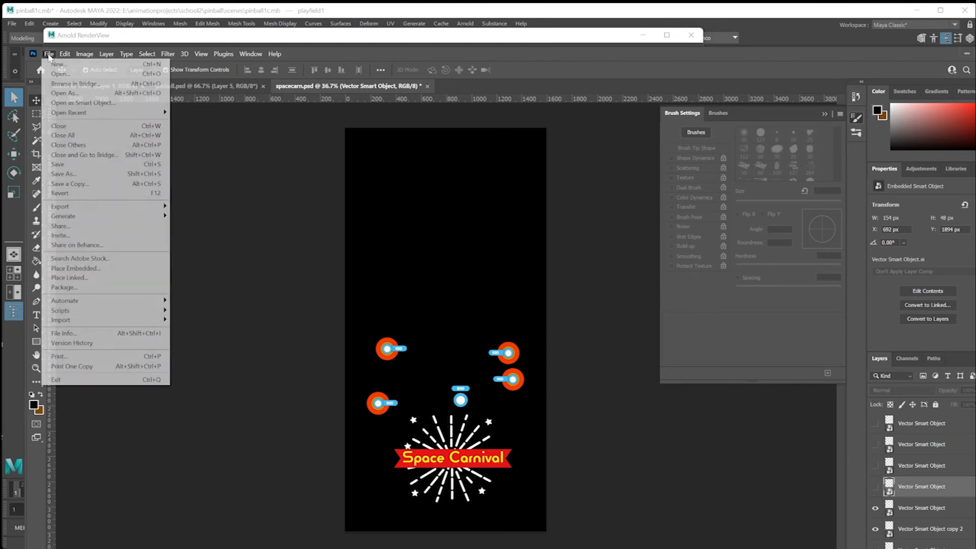
mouse_move(85, 212)
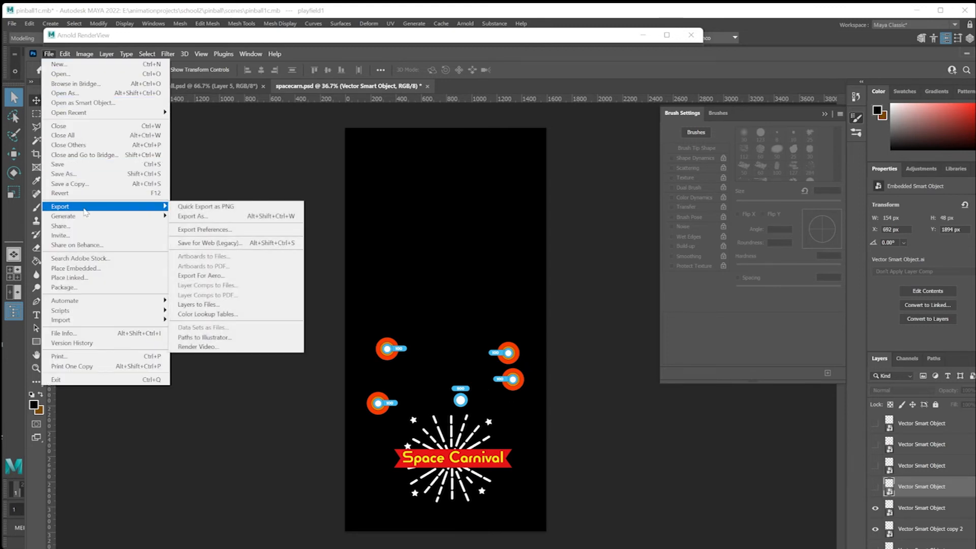
left_click(212, 243)
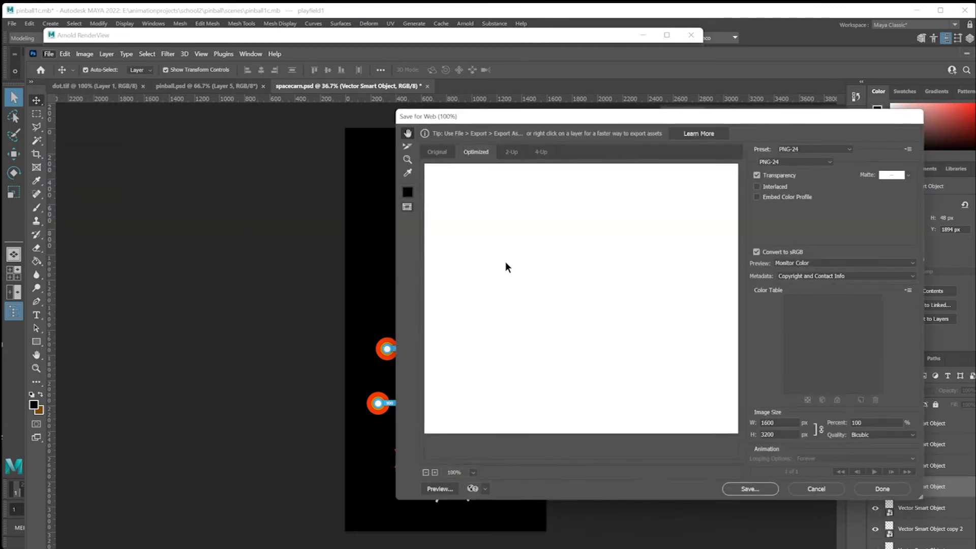
left_click(751, 488)
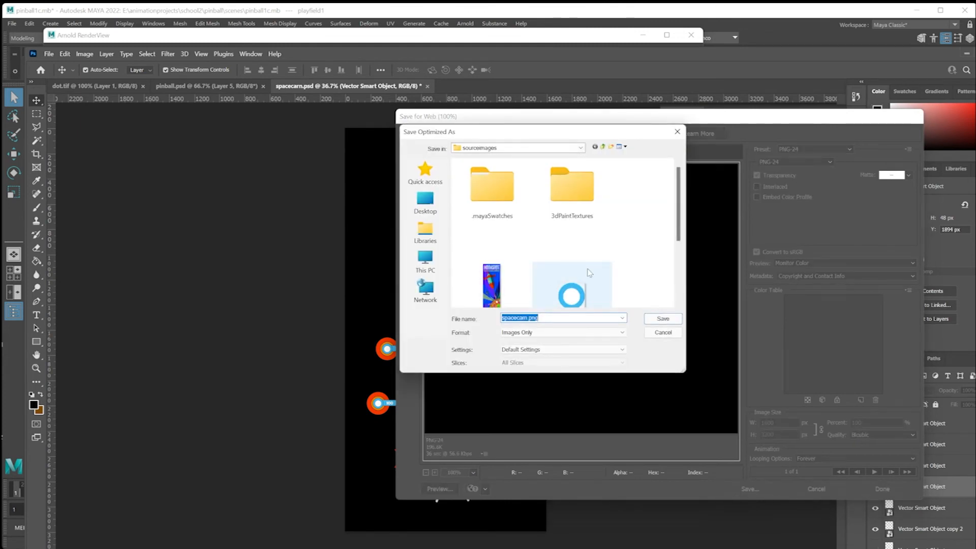
left_click(575, 279)
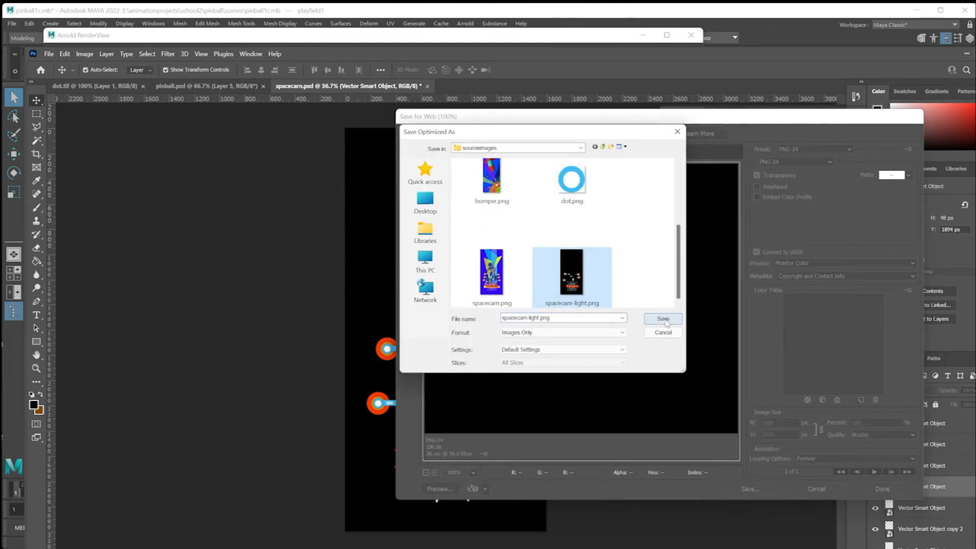
left_click(663, 319)
left_click(727, 326)
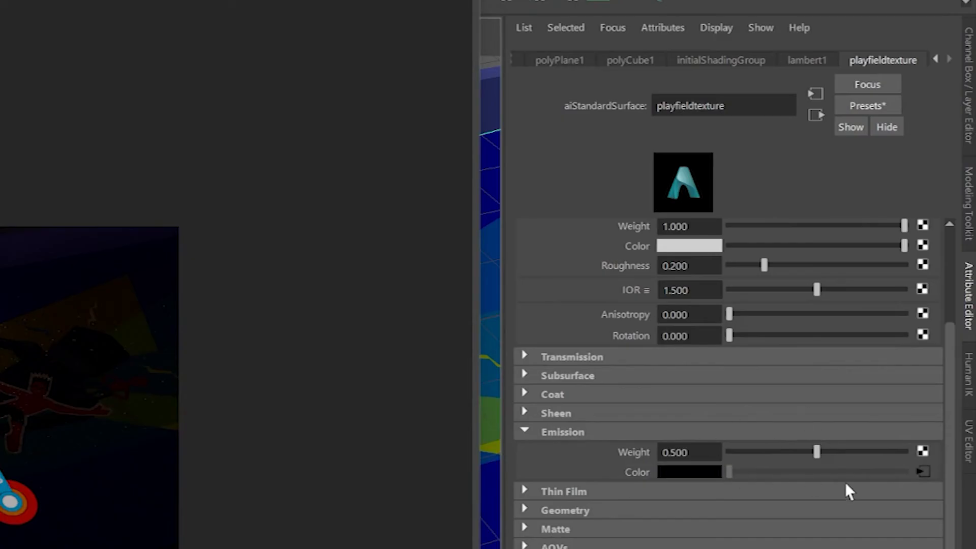
Reload spacecarn-light.png in the file texture on playfieldtexture's emission color in Maya and fit the updated render to the RenderView.
left_click(923, 470)
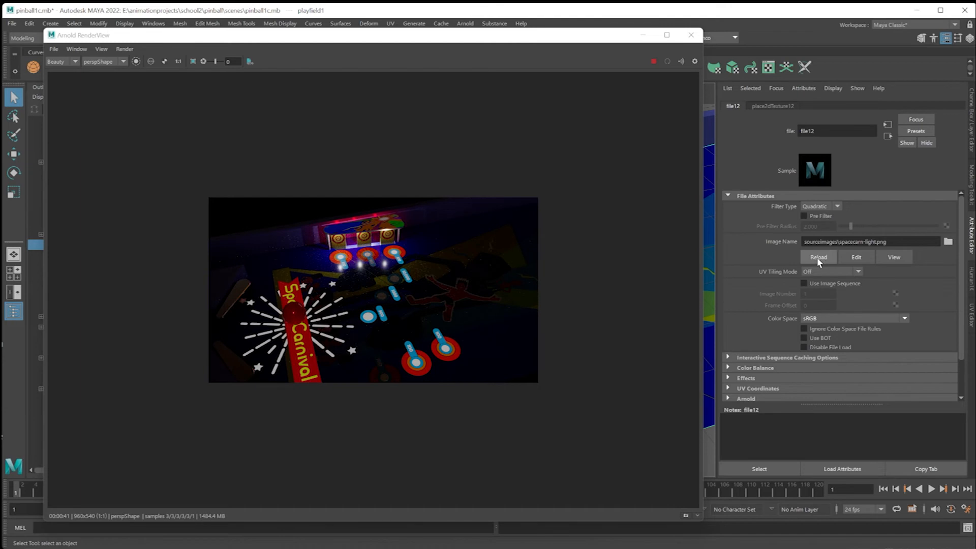
left_click(819, 258)
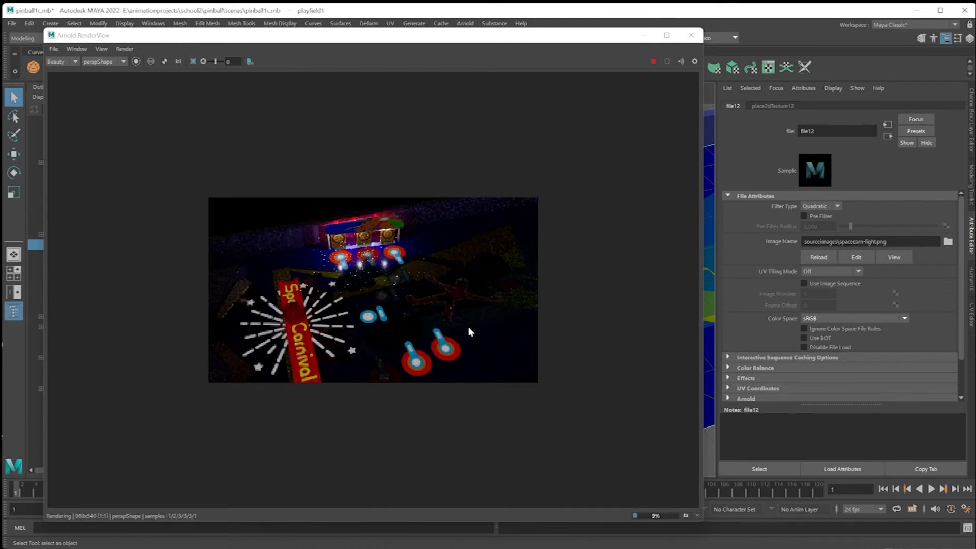
key("f")
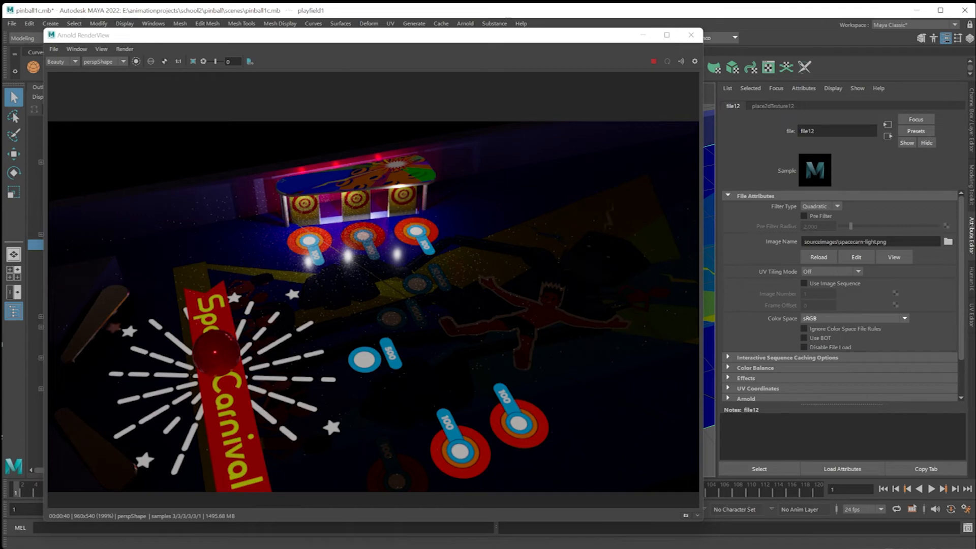
Switch to Photoshop, create an independent smart object copy of the upper-left 100 target and open its contents in Illustrator.
key("alt+Tab")
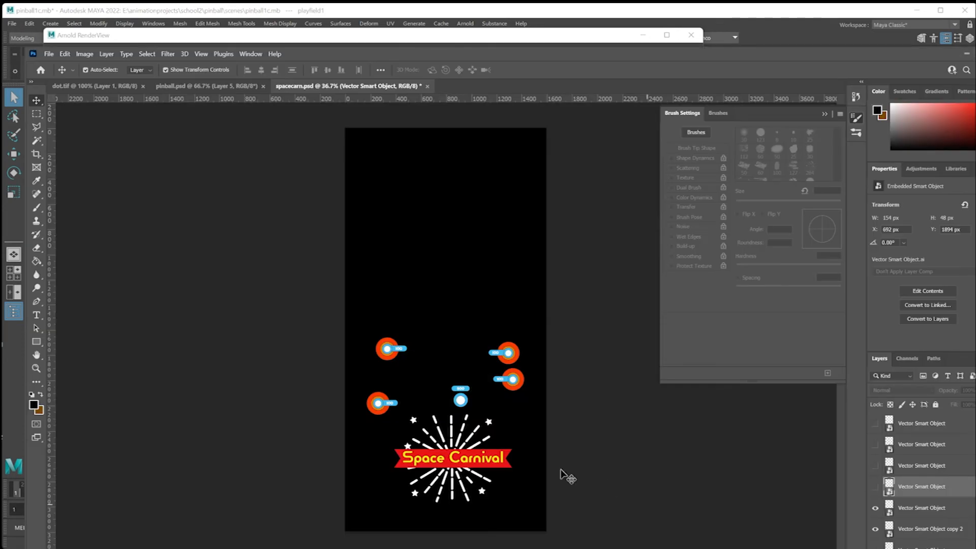
left_click(396, 353)
scroll(912, 485, "down", 3)
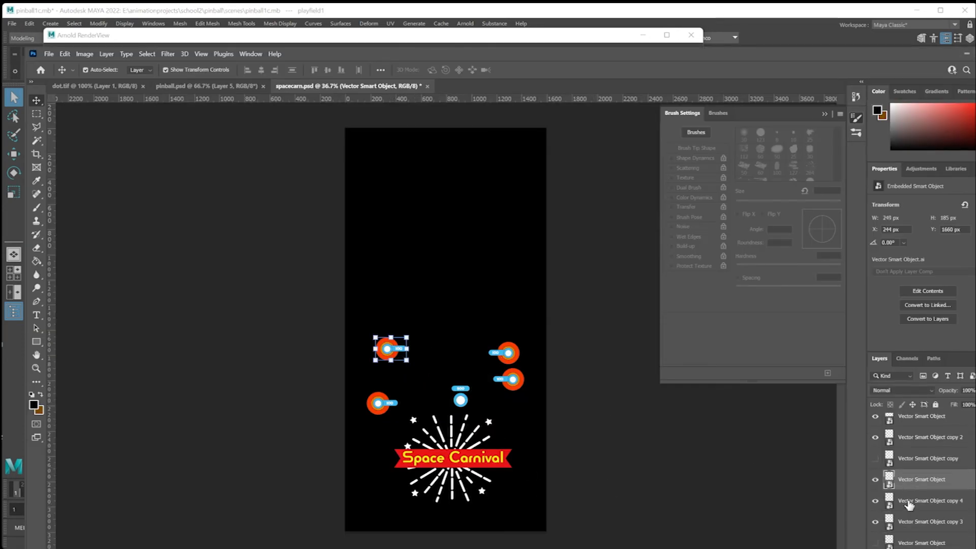
right_click(916, 483)
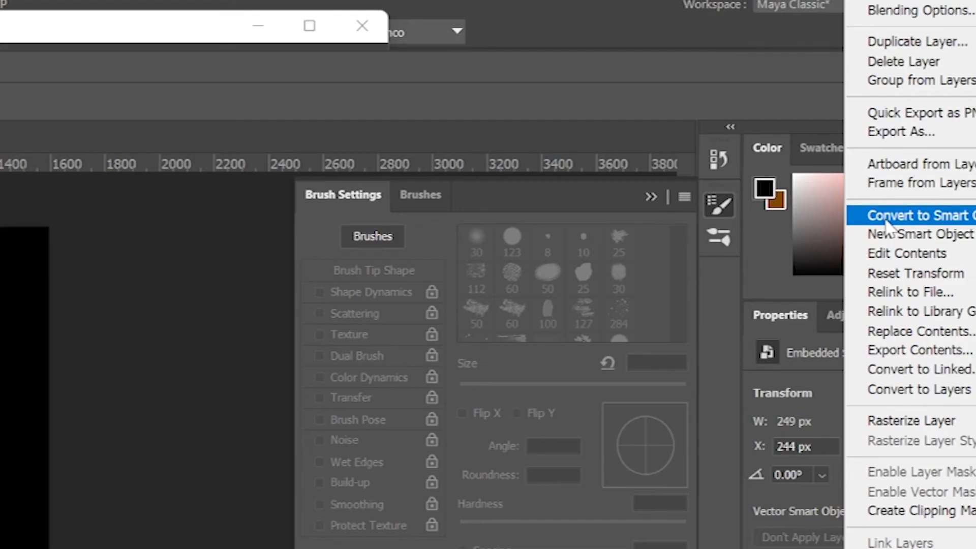
left_click(924, 235)
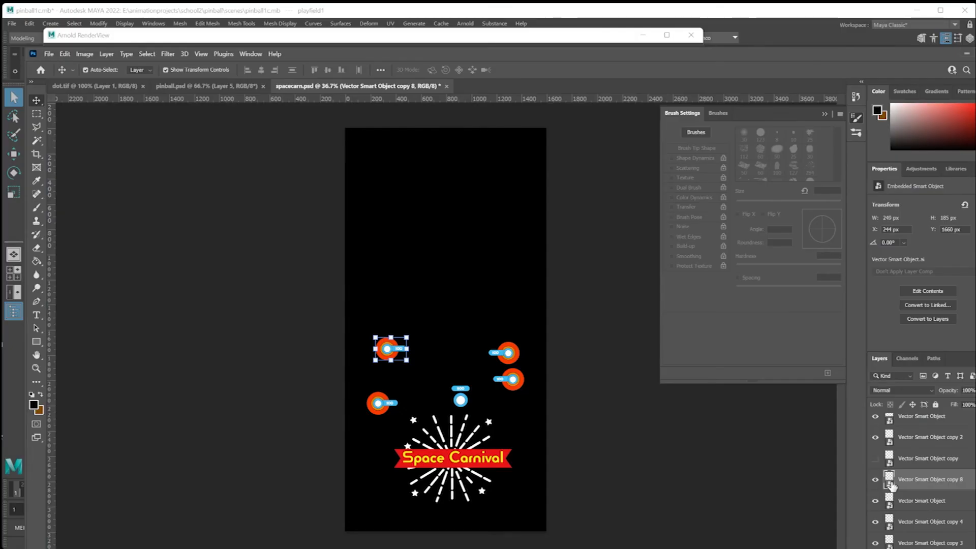
double_click(891, 485)
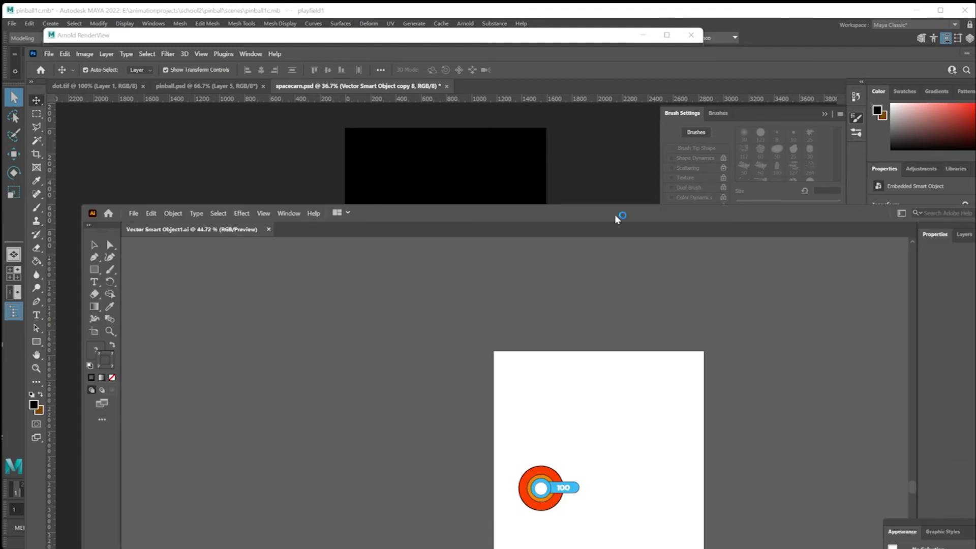
Delete the outer red circle, the 100 text and the blue rounded label from the target artwork.
left_click_drag(614, 215, 558, 73)
scroll(493, 316, "down", 1, "alt")
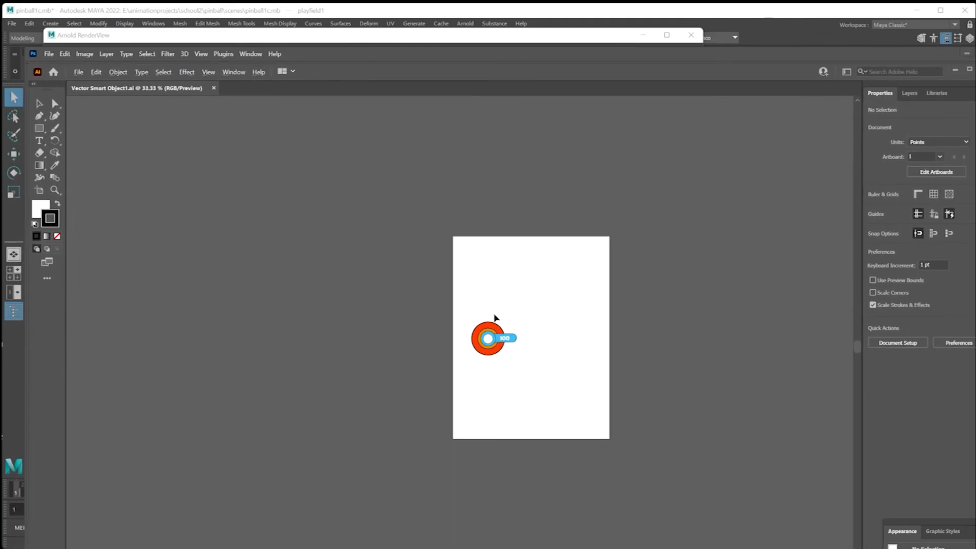
scroll(493, 315, "up", 3, "alt")
left_click(497, 347)
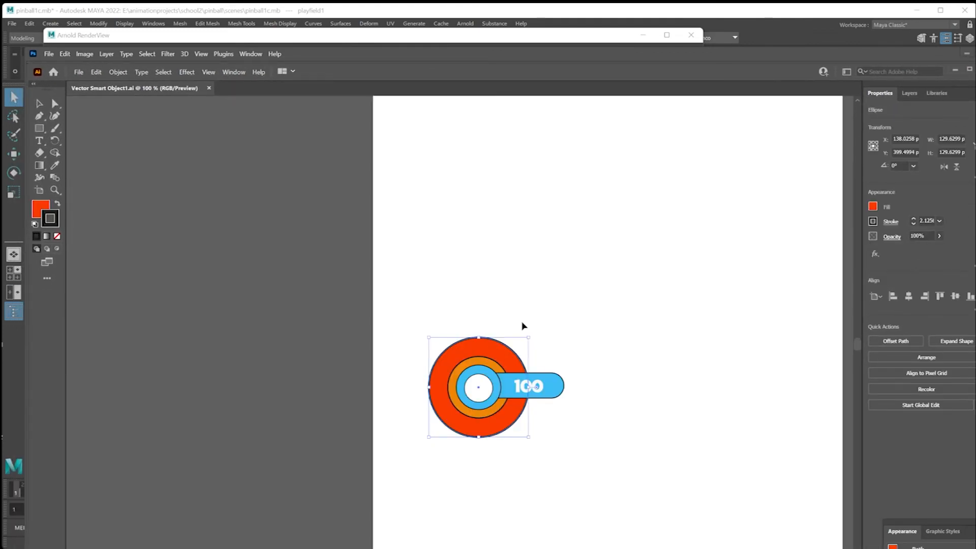
key("Delete")
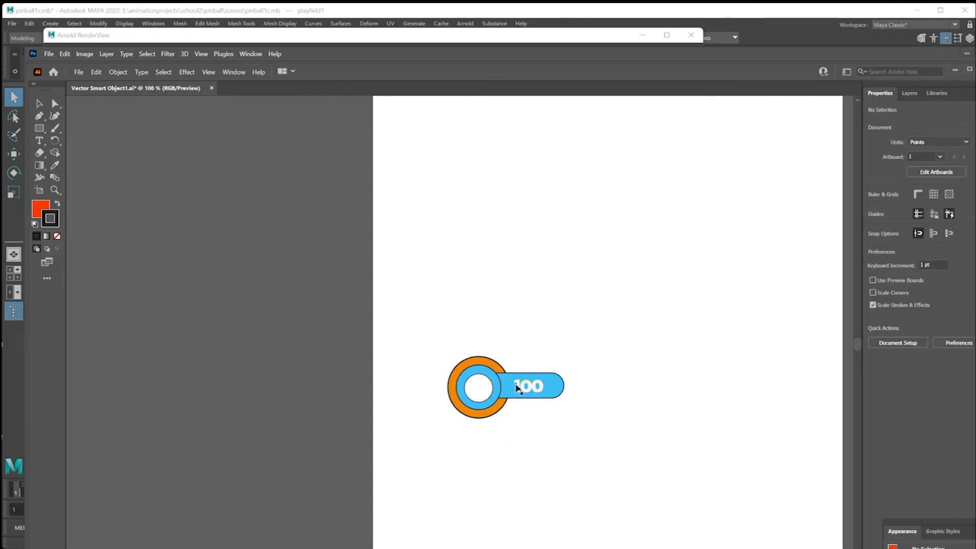
left_click(521, 386)
key("Delete")
left_click(551, 387)
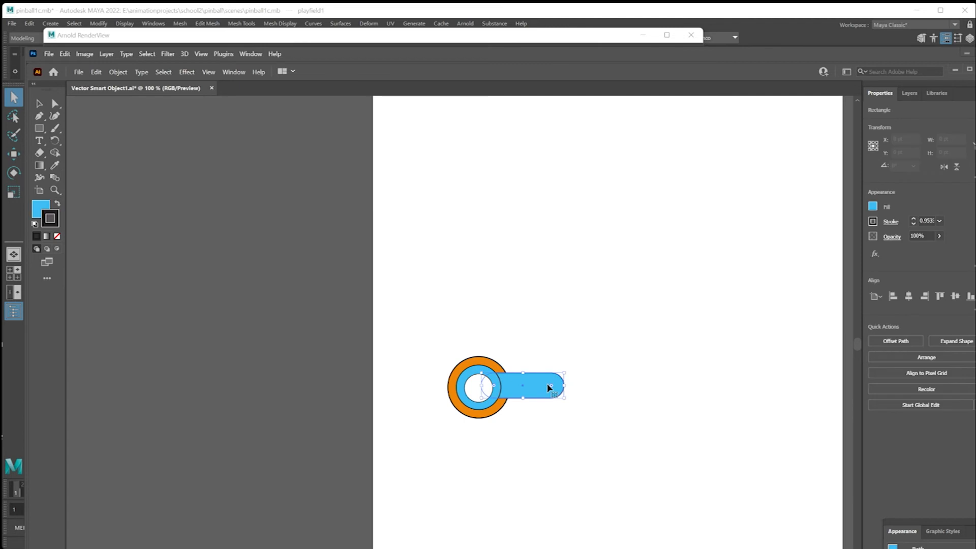
key("Delete")
Delete the orange and blue circles, keeping only the white centre circle, then save the smart object and return to Photoshop.
left_click(506, 389)
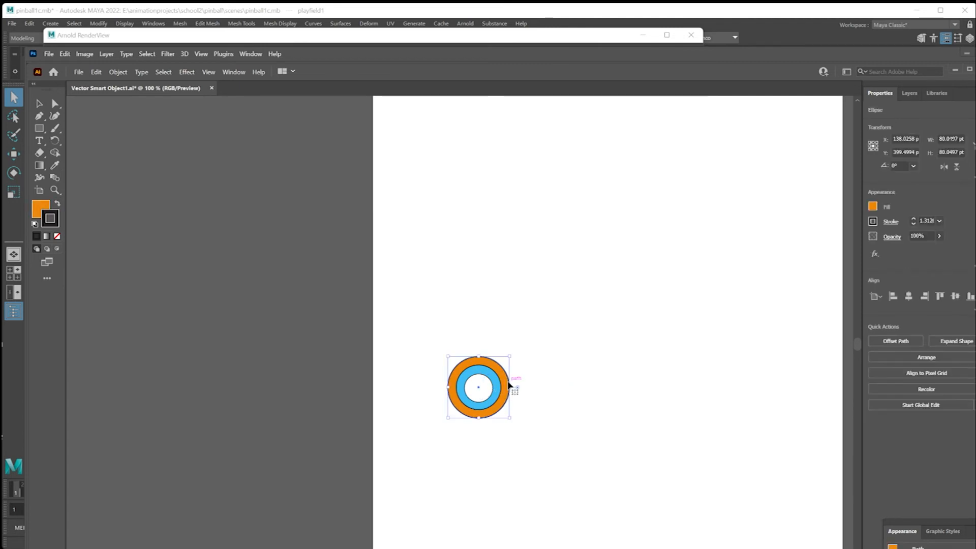
left_click(494, 389)
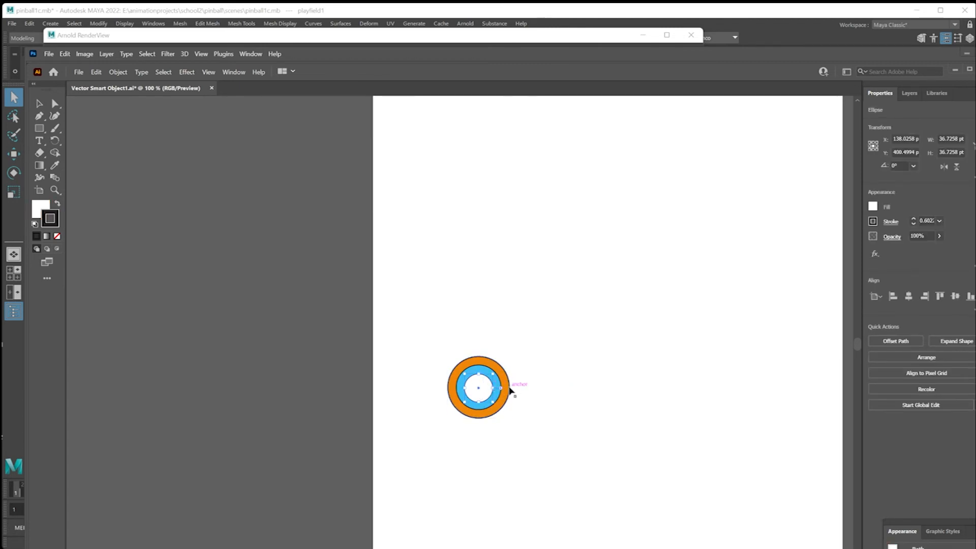
left_click(508, 391)
key("Delete")
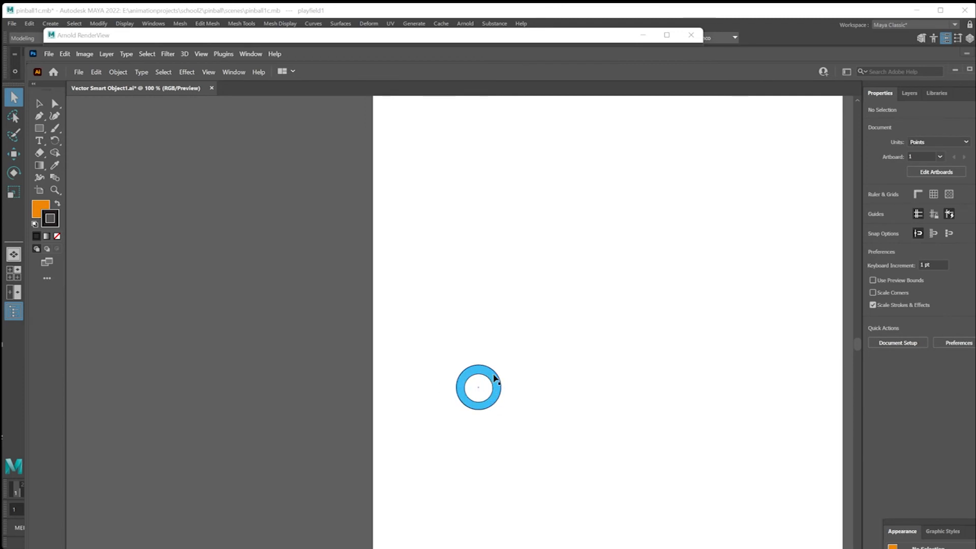
left_click(485, 379)
key("Delete")
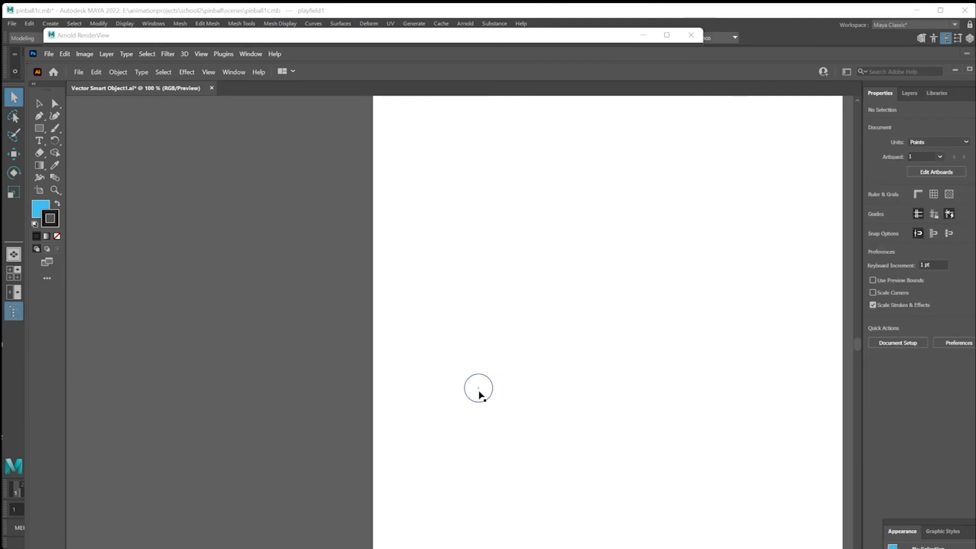
key("ctrl+s")
key("alt+Tab")
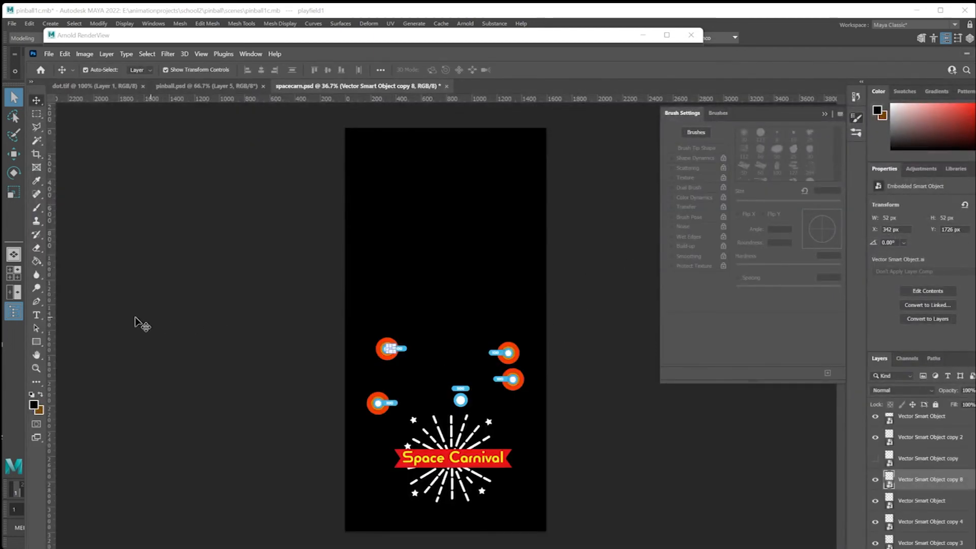
Move the white circle onto the centre of the upper-left 100 target, at X 310 px and Y 1728 px.
left_click(36, 368)
left_click(387, 349)
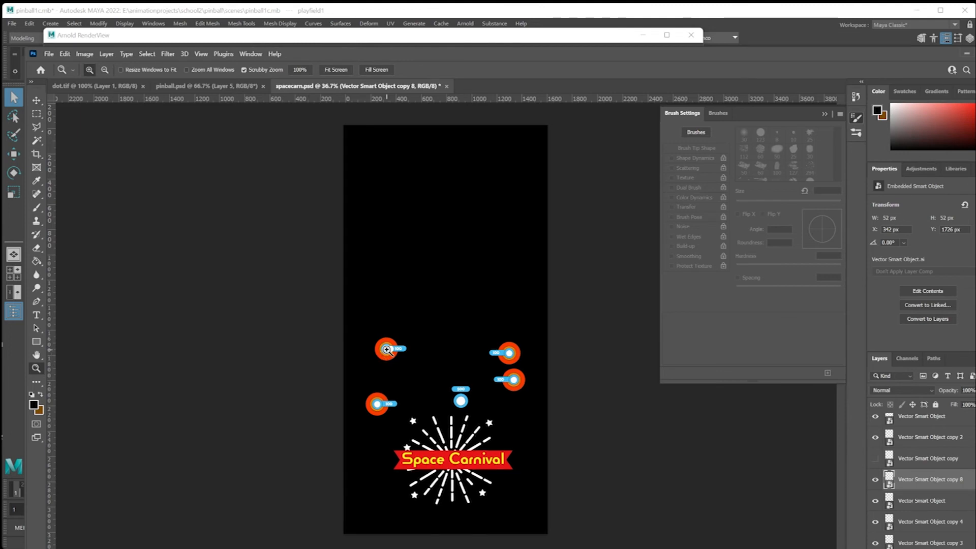
left_click(387, 350)
left_click(387, 350)
left_click(386, 349)
left_click(386, 349)
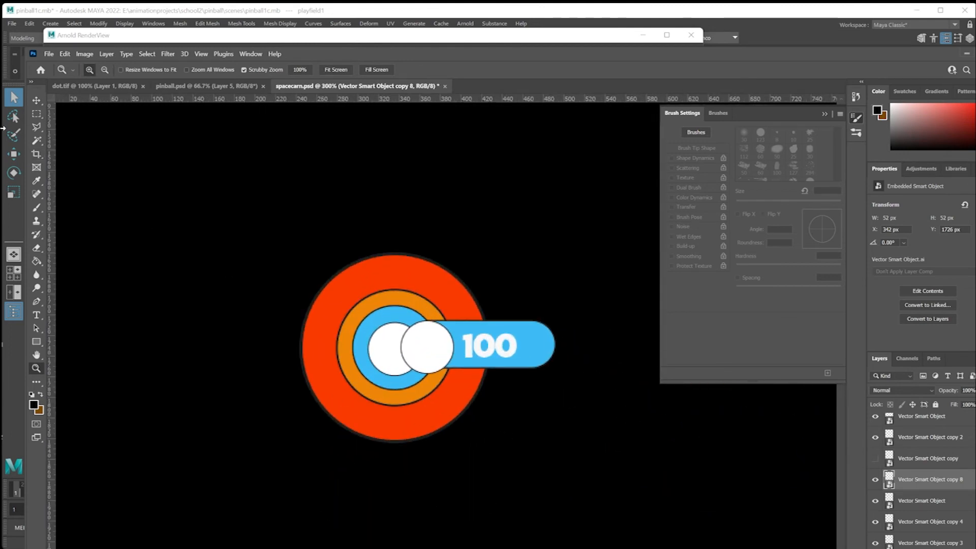
key("v")
left_click_drag(428, 342, 396, 342)
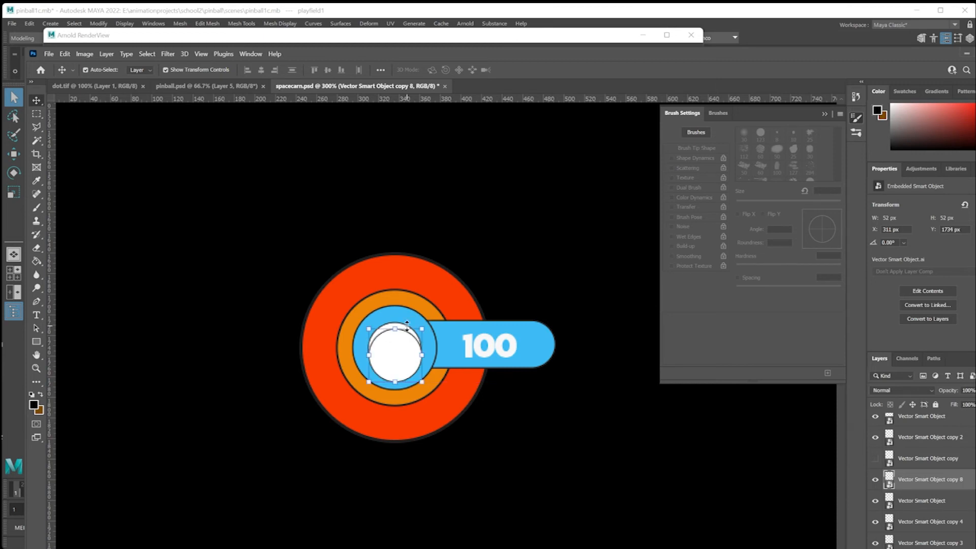
key("Left")
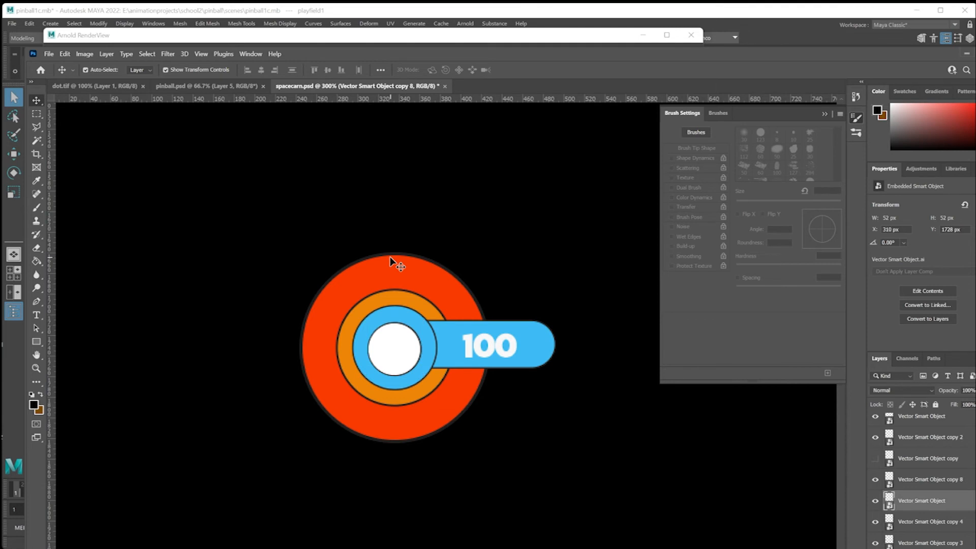
Hide the original upper-left 100 target layer beneath the white circle.
left_click(404, 274)
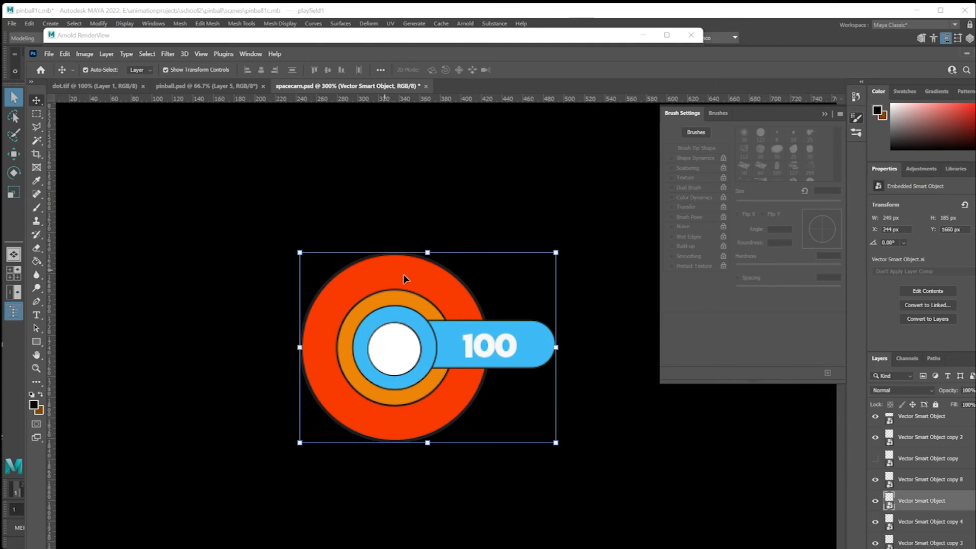
left_click(875, 504)
key("shift+Up")
key("shift+Up")
key("shift+Up")
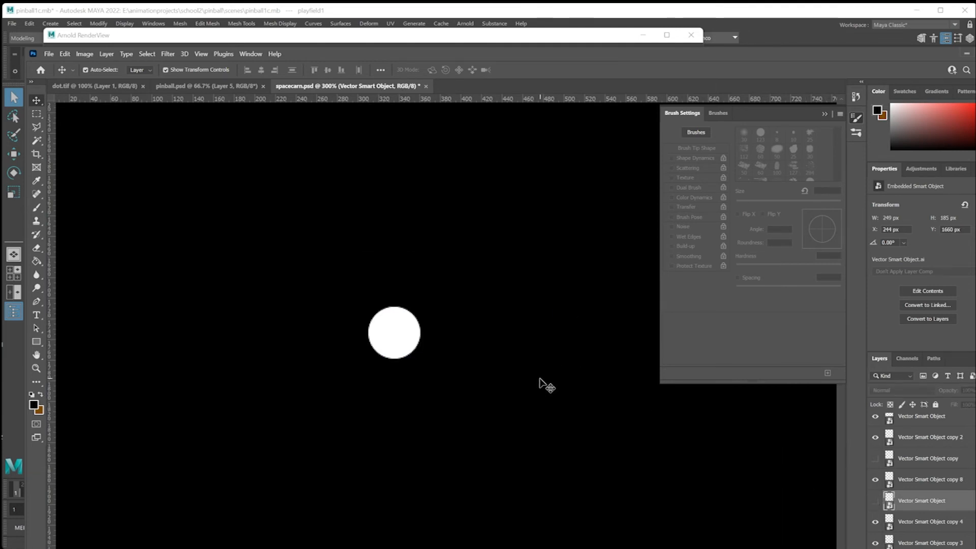
Duplicate the white circle and place the copy over the centre of the lower-left 100 target.
scroll(537, 379, "down", 5, "alt")
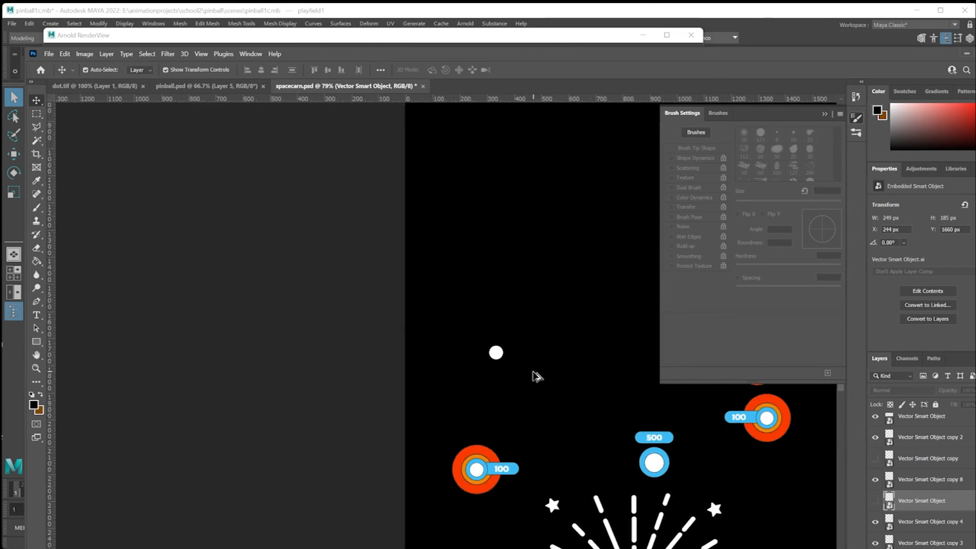
left_click(497, 352)
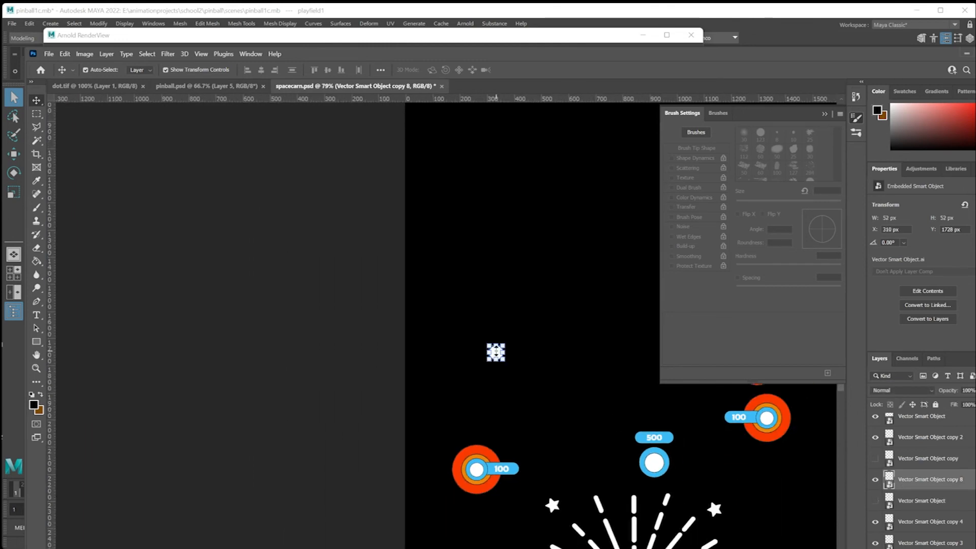
scroll(501, 353, "down", 1, "alt")
scroll(497, 353, "up", 3, "alt")
left_click_drag(496, 352, 463, 527, "alt")
scroll(671, 483, "down", 2)
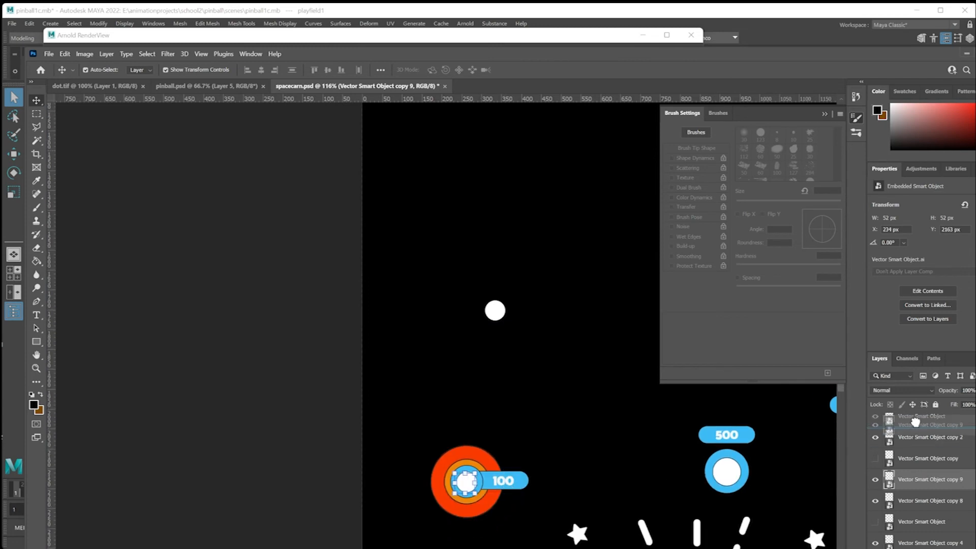
Bring the copied circle's layer above Vector Smart Object copy 2 and nudge it to X 238 px, Y 2160 px.
scroll(479, 483, "down", 1, "alt")
scroll(480, 484, "up", 7, "alt")
key("Up")
key("Up")
key("Up")
key("Right")
key("Right")
key("Right")
key("Right")
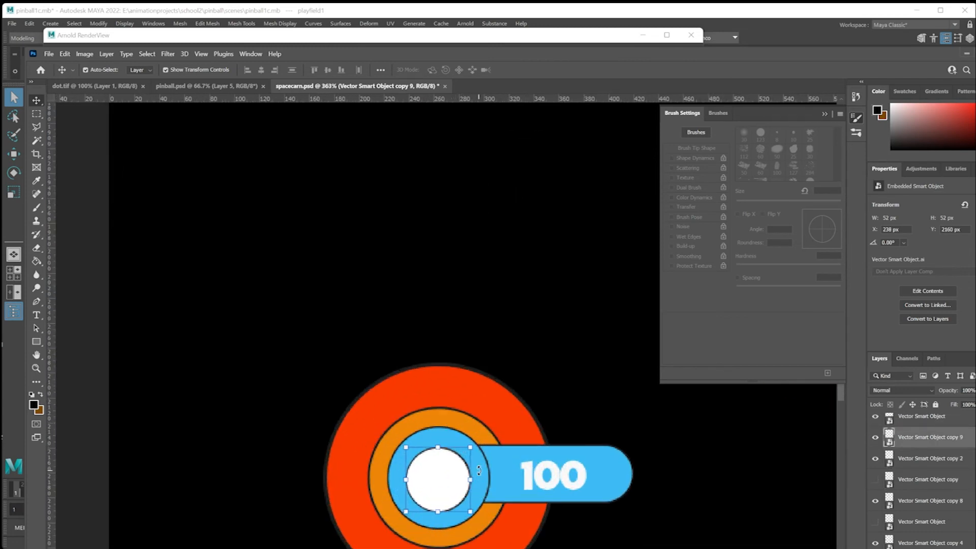
Hide the lower-left 100 target layer, Vector Smart Object copy 2, beneath its white circle and save spacecarn.psd.
scroll(480, 486, "down", 5, "alt")
left_click(481, 454)
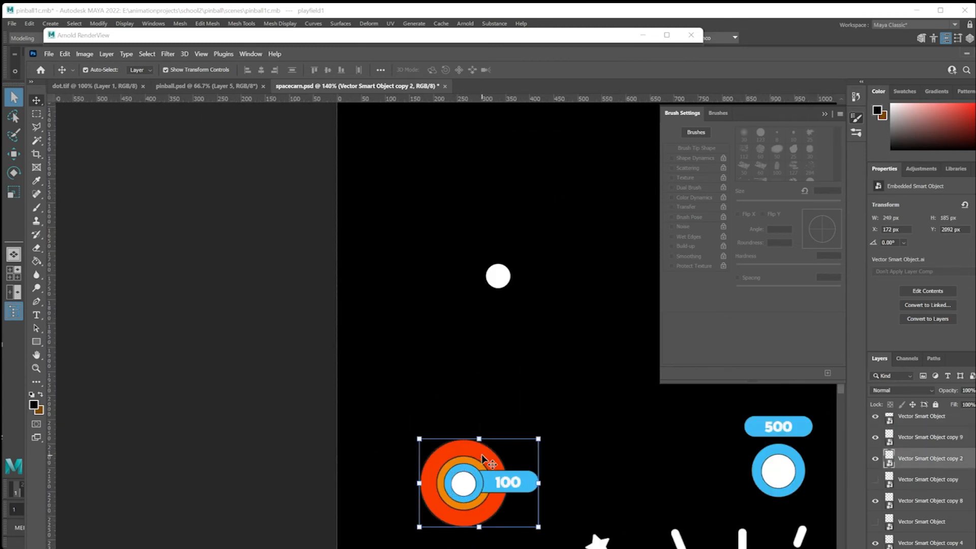
left_click(875, 458)
scroll(623, 468, "down", 1)
scroll(623, 468, "up", 1)
key("ctrl+s")
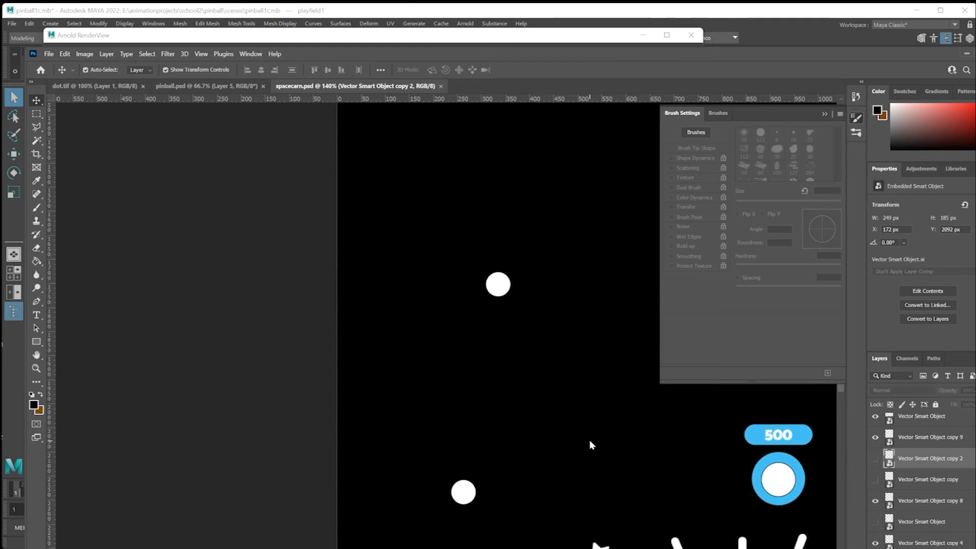
Export the emission texture with Save for Web as a PNG-24, replacing spacecarn-light.png in the sourceimages folder.
left_click(49, 54)
mouse_move(82, 207)
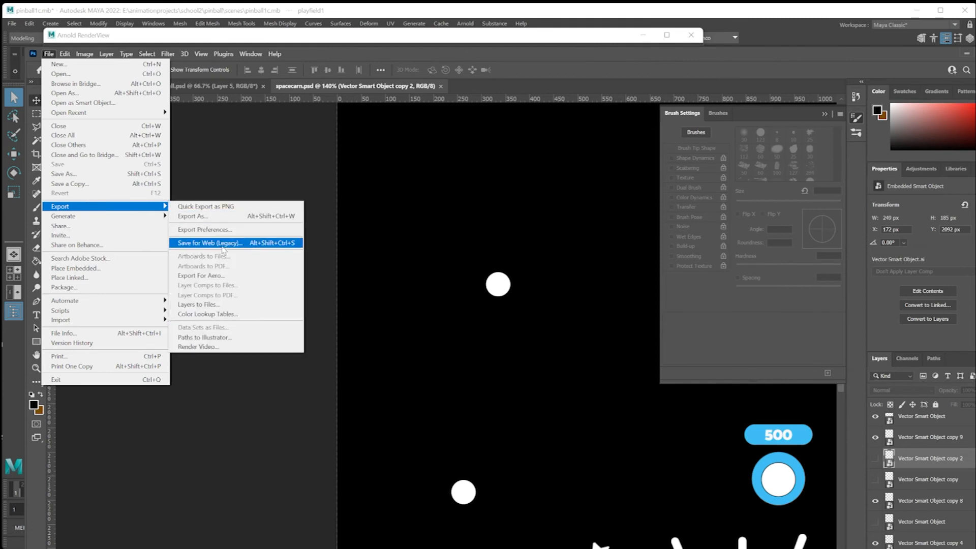
left_click(222, 245)
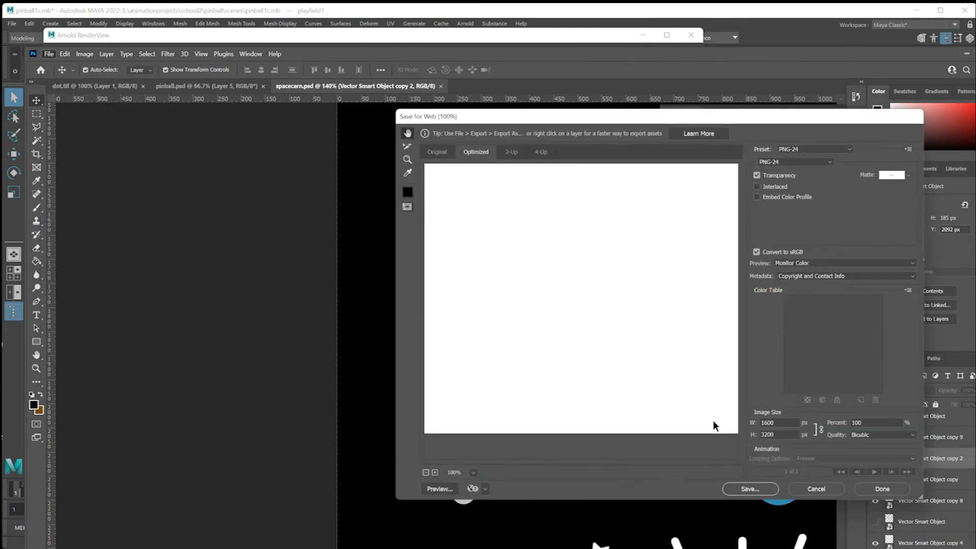
left_click(751, 489)
scroll(565, 254, "down", 2)
left_click(564, 283)
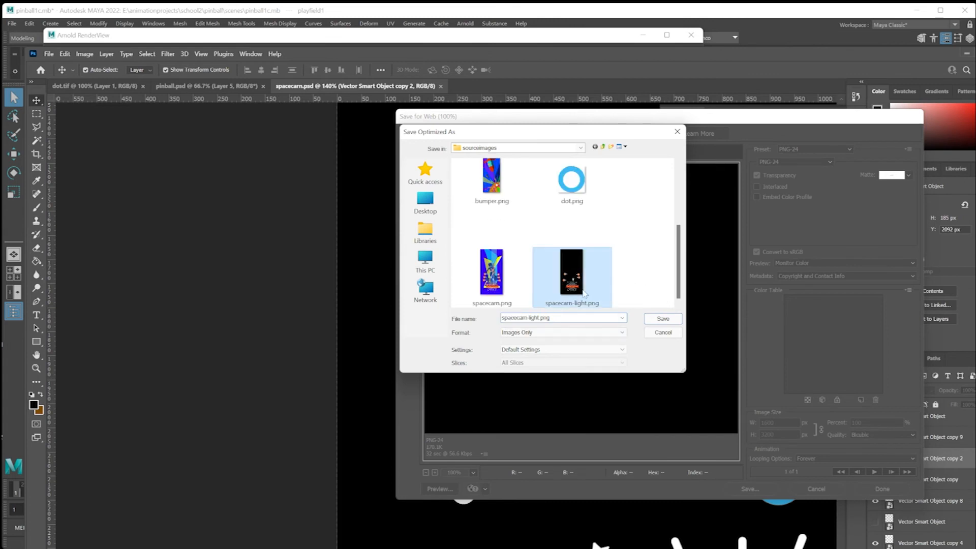
left_click(663, 318)
left_click(729, 325)
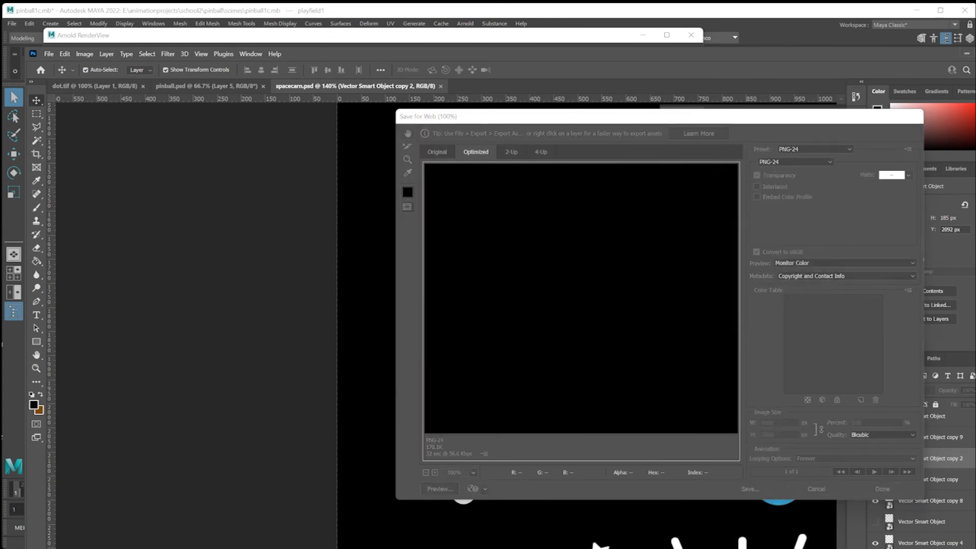
Switch to Maya and reload the spacecarn-light.png image in the file12 texture node.
key("alt+Tab")
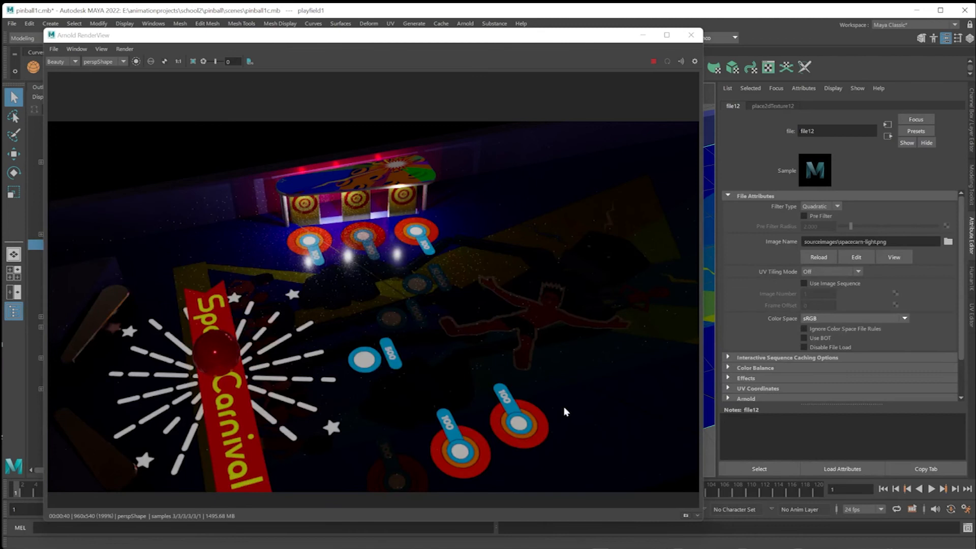
left_click(818, 258)
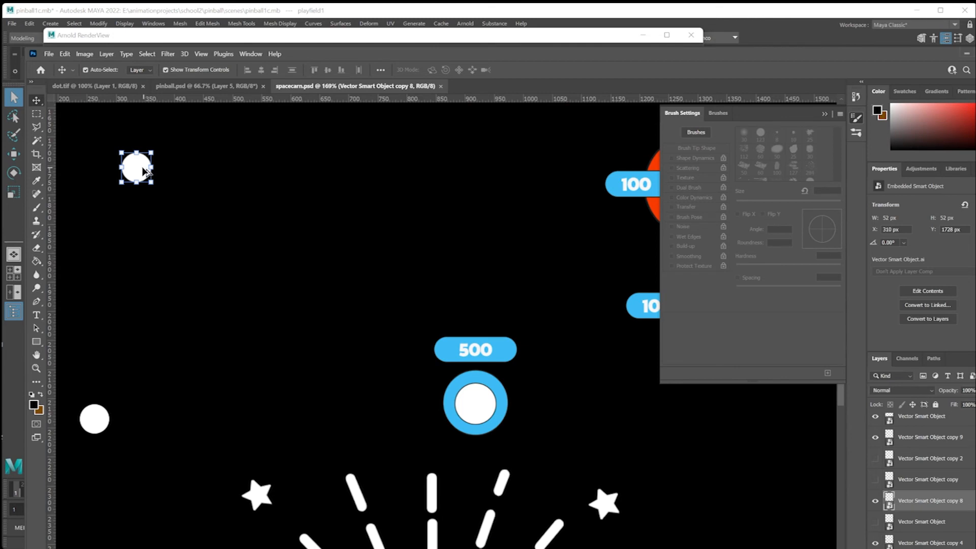
In Photoshop, place a copy of the white circle over the 500 target's centre and scale it to 71 px at X 884 px, Y 2124 px.
left_click_drag(153, 178, 494, 387, "alt")
key("ctrl+t")
left_click_drag(461, 419, 456, 424)
left_click_drag(490, 388, 497, 383)
key("Return")
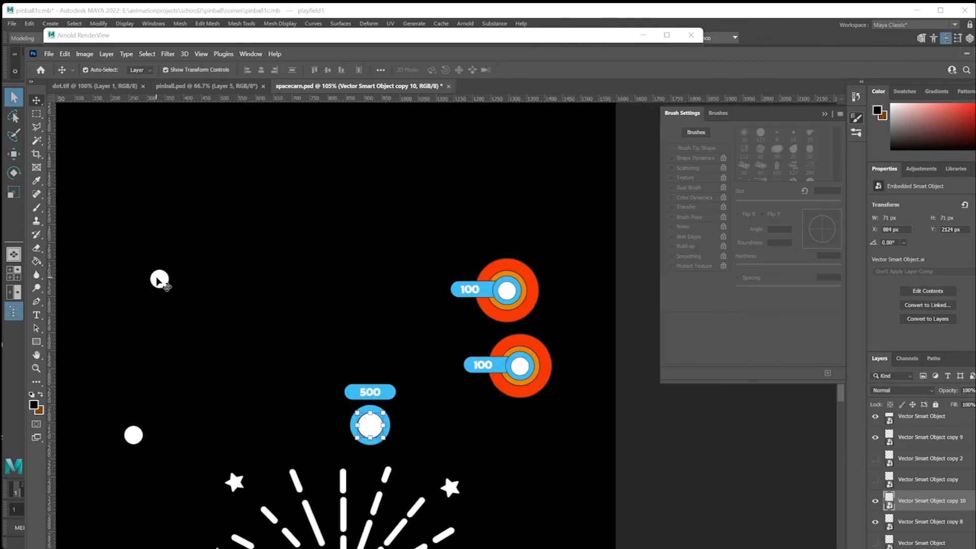
Duplicate the upper-left white circle onto the centre of the upper-right 100 target, at X 1273 px and Y 1761 px.
left_click(159, 280)
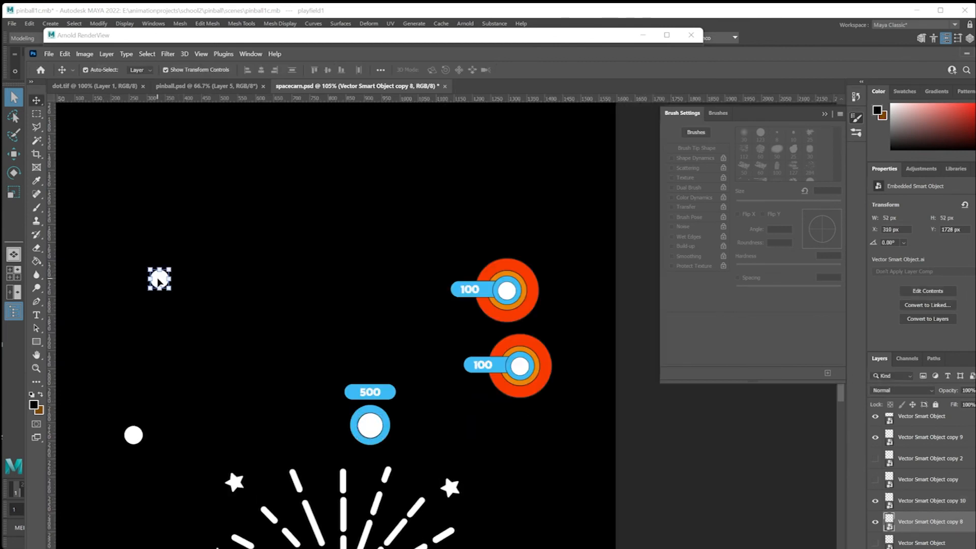
left_click_drag(159, 281, 506, 285, "alt")
scroll(506, 284, "up", 5, "alt")
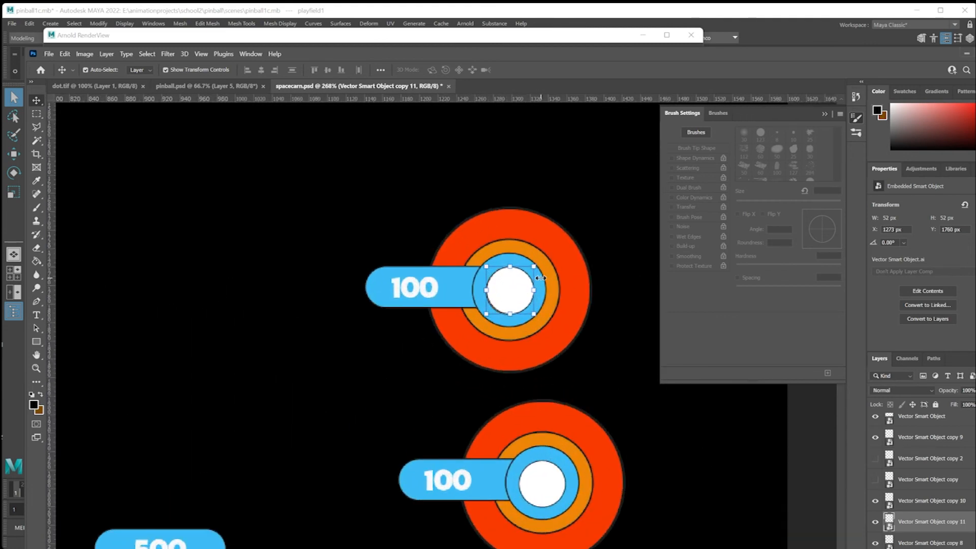
key("Down")
Duplicate the circle onto the centre of the lower-right 100 target and nudge the copy to X 1308 px, Y 1970 px.
scroll(527, 308, "down", 3, "alt")
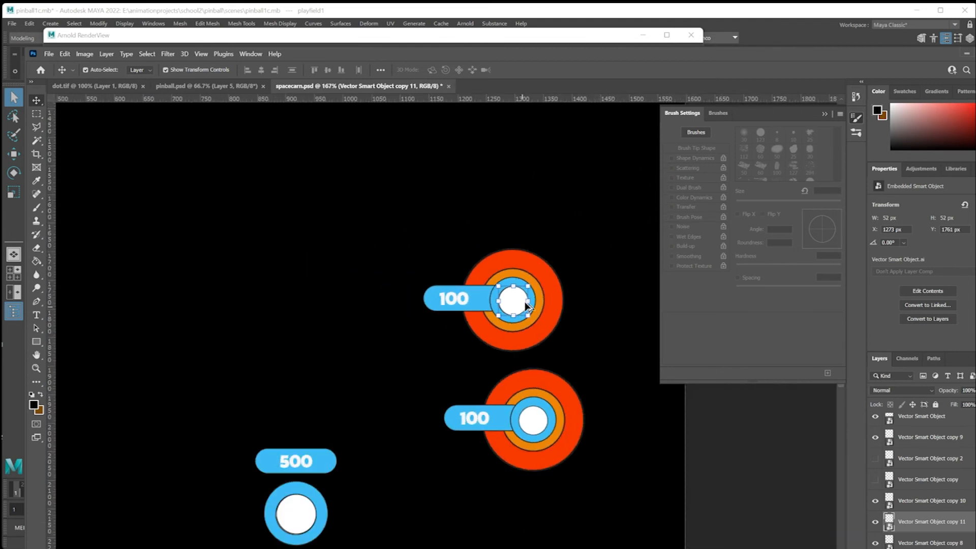
left_click_drag(526, 307, 542, 422, "alt")
key("Left")
key("Left")
key("Left")
key("Left")
key("Left")
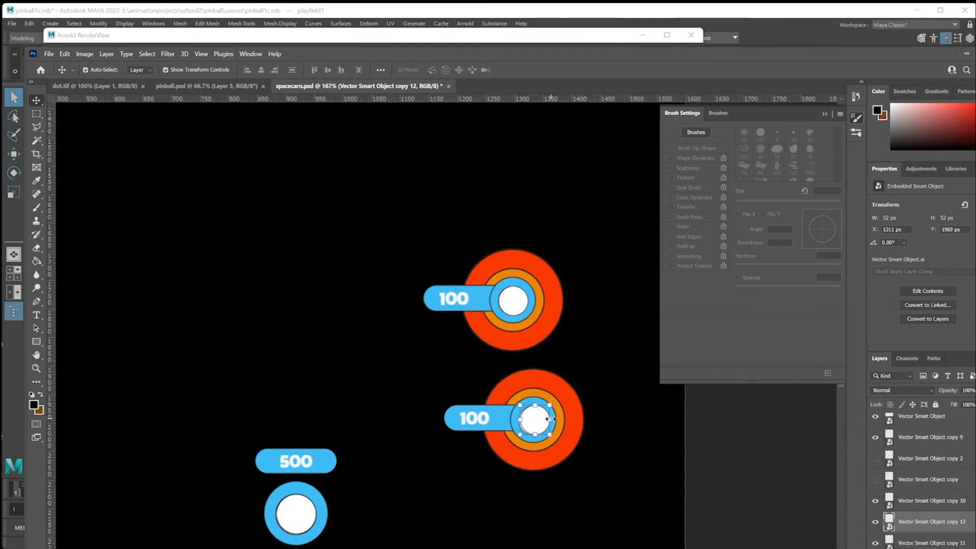
key("Down")
Hide the lower-right and upper-right 100 target layers, Vector Smart Object copy 3 and copy 4, leaving their white circles shown.
left_click(569, 439)
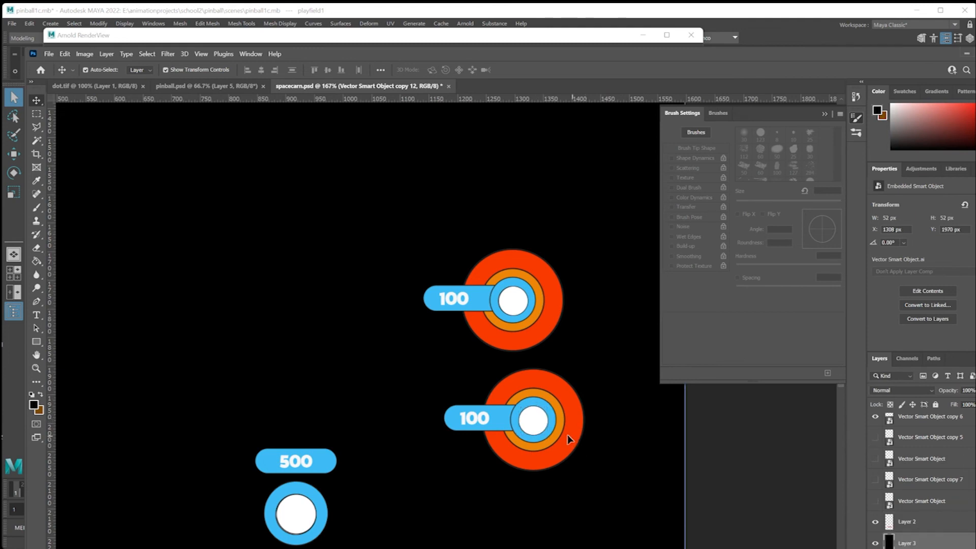
left_click(876, 426)
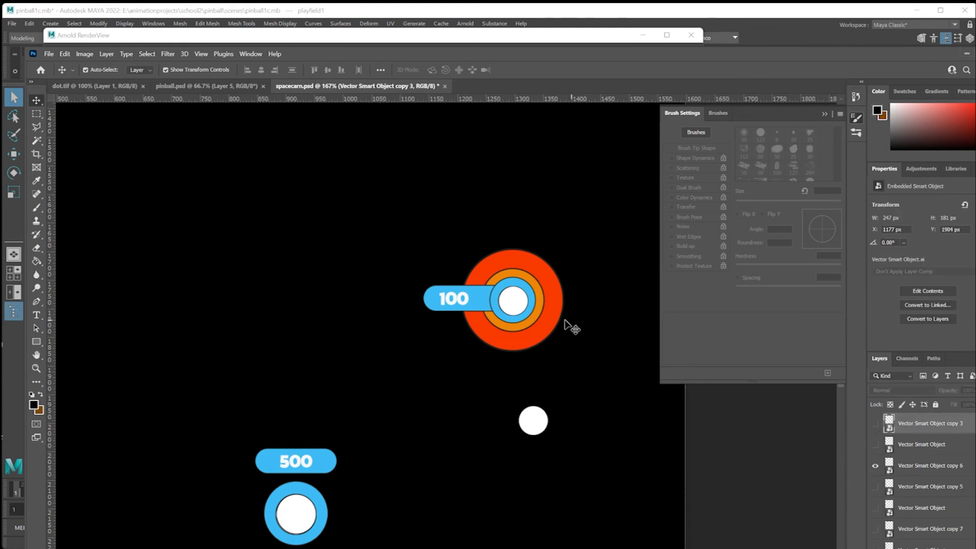
left_click(555, 326)
left_click(875, 423)
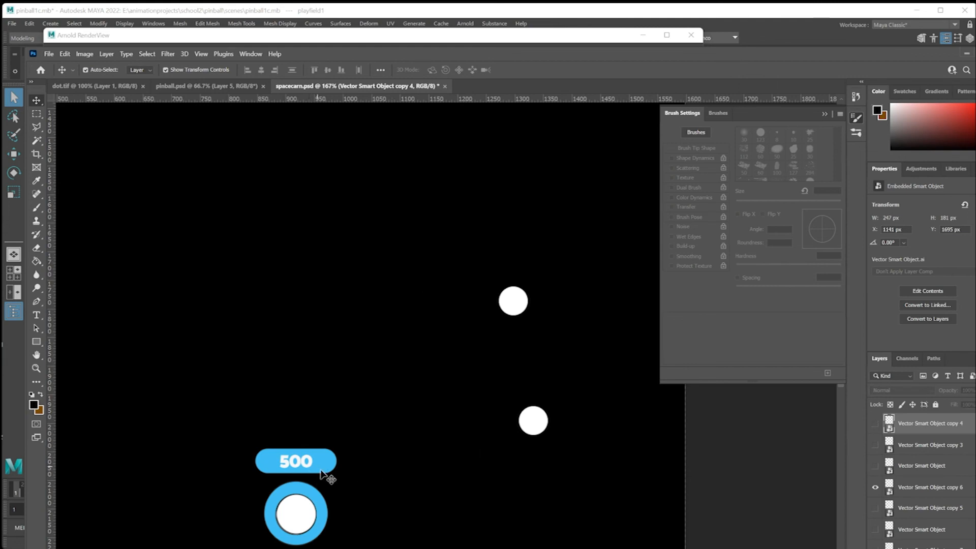
Hide the blue ring layer, Vector Smart Object copy 6, around the white circle below the 500 label.
left_click(321, 501)
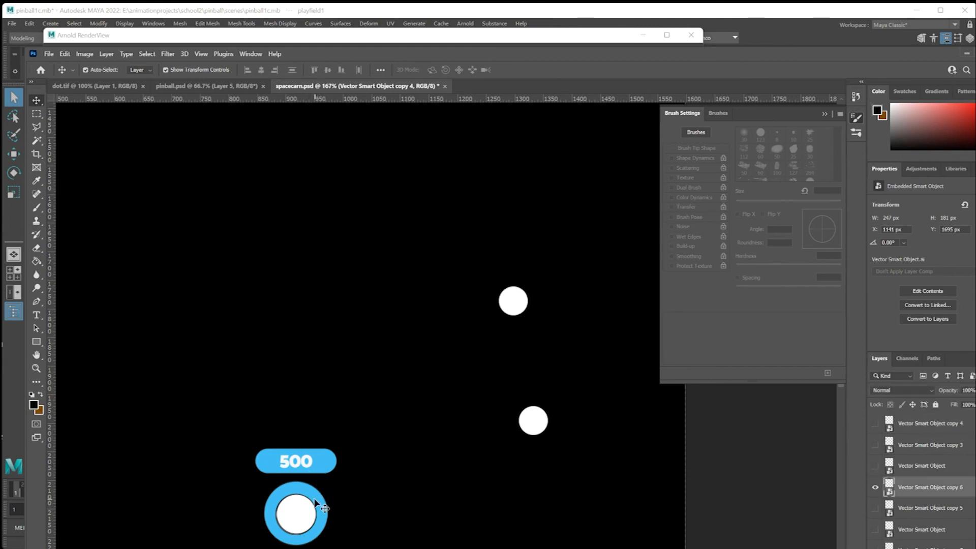
left_click(875, 487)
scroll(438, 402, "down", 4, "alt")
scroll(441, 403, "down", 3, "alt")
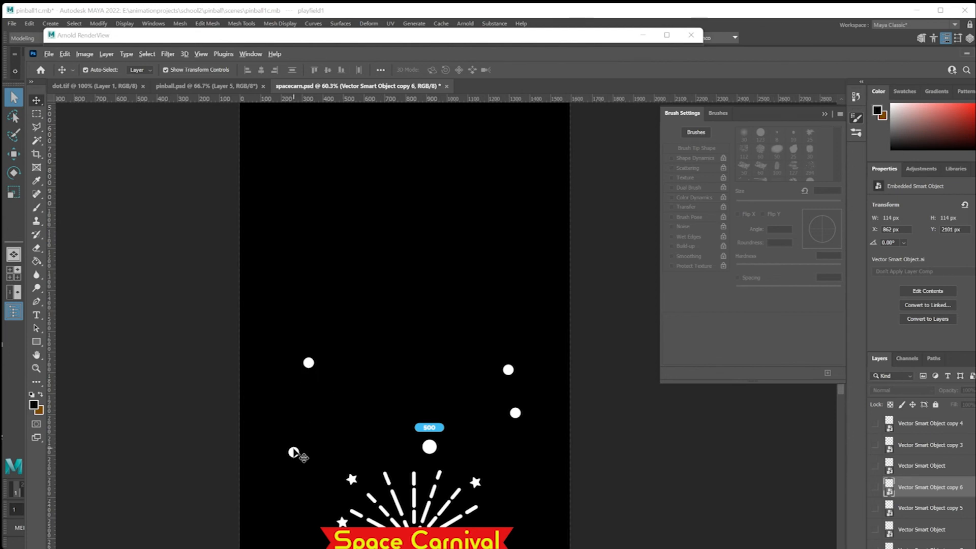
scroll(294, 453, "up", 4, "alt")
scroll(395, 379, "down", 3, "alt")
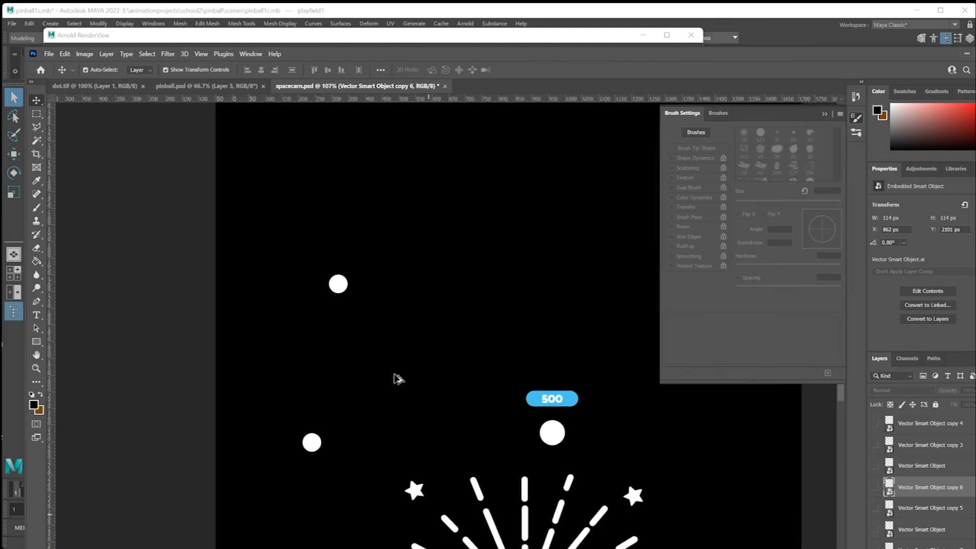
scroll(399, 378, "down", 1, "alt")
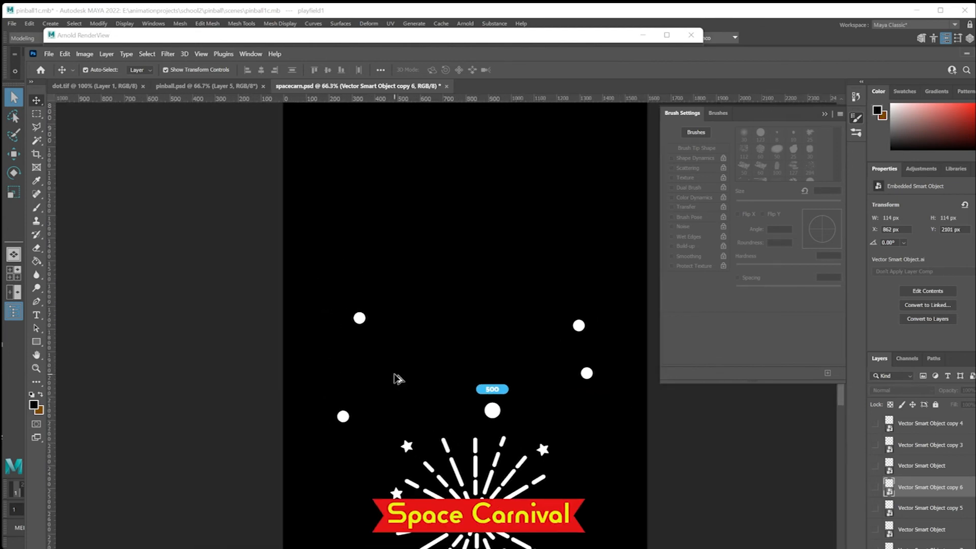
scroll(399, 379, "down", 2, "alt")
Export the updated artwork with Save for Web as a PNG-24, overwriting spacecarn-light.png.
left_click(49, 54)
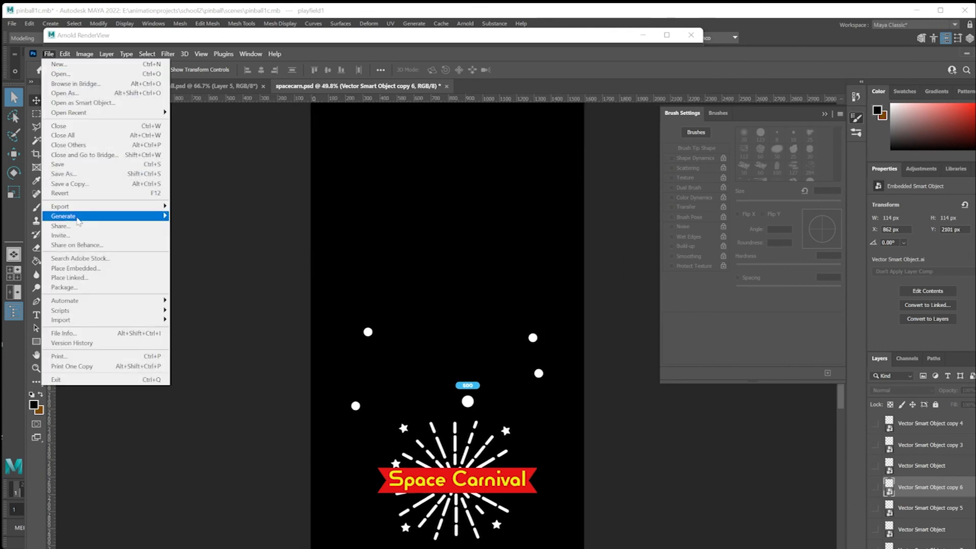
mouse_move(151, 207)
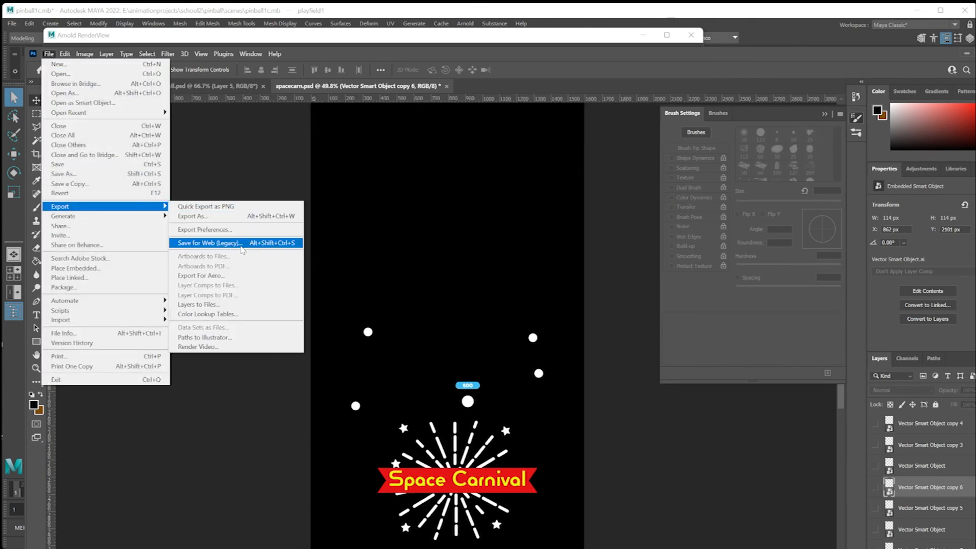
left_click(224, 243)
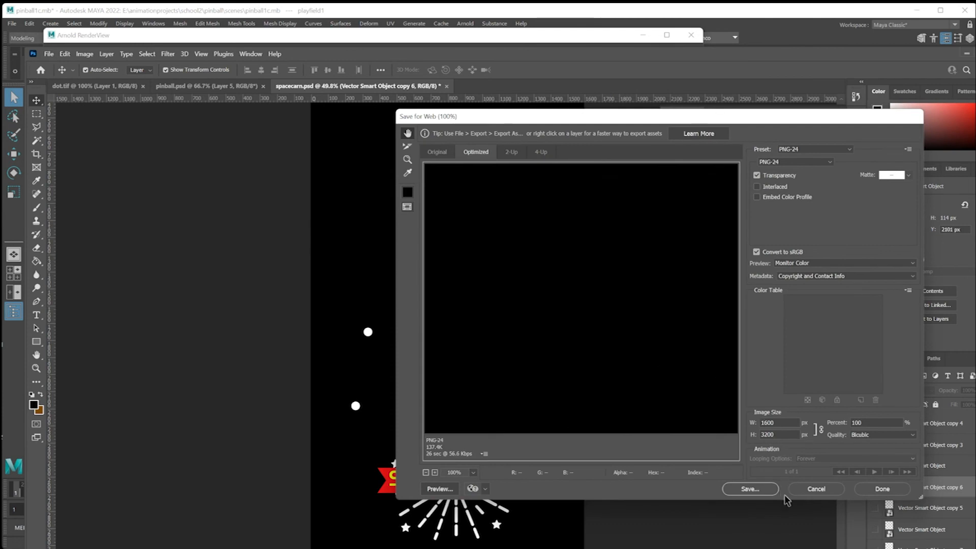
left_click(758, 486)
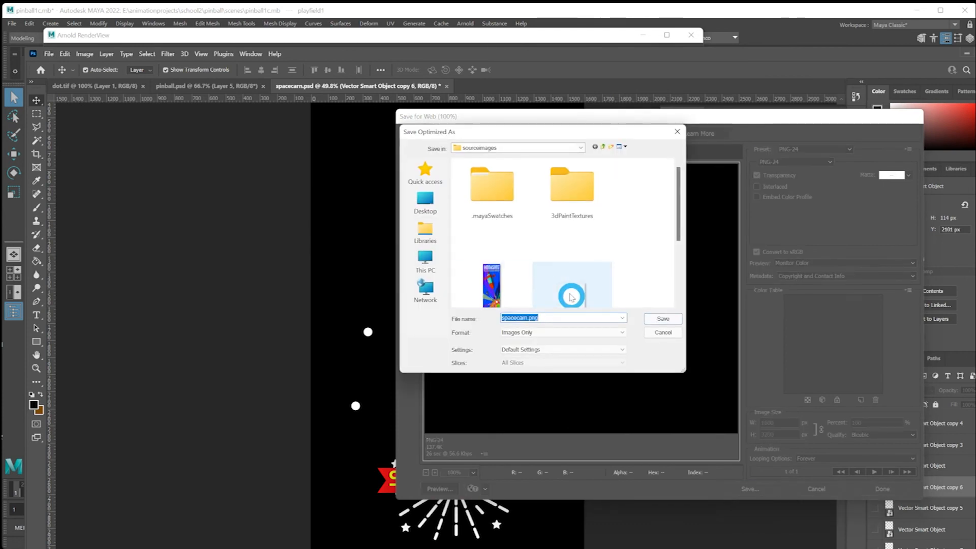
left_click(578, 288)
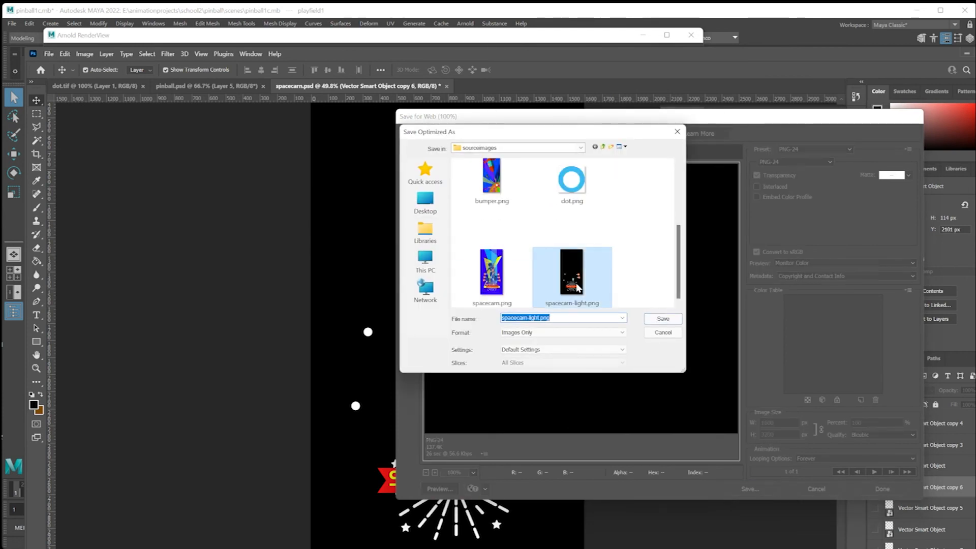
left_click(661, 320)
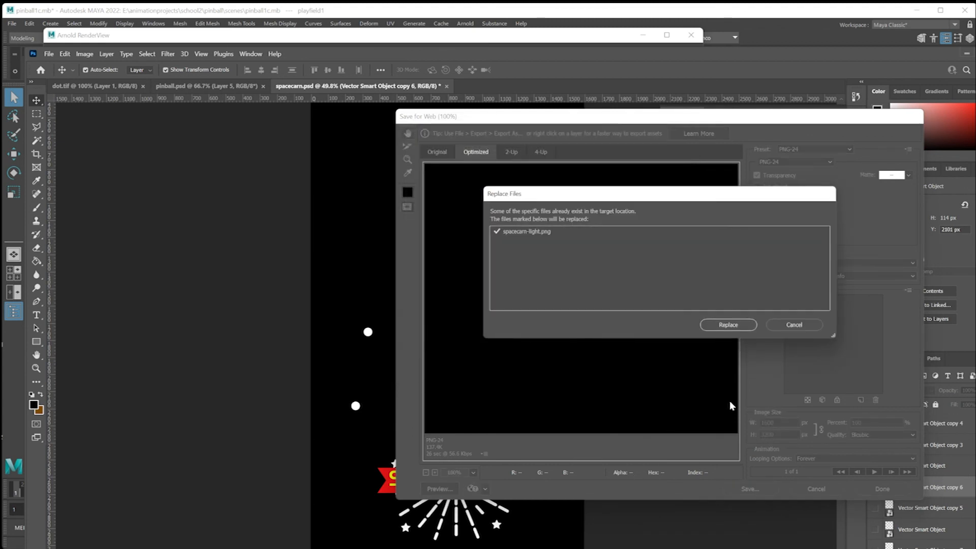
left_click(728, 325)
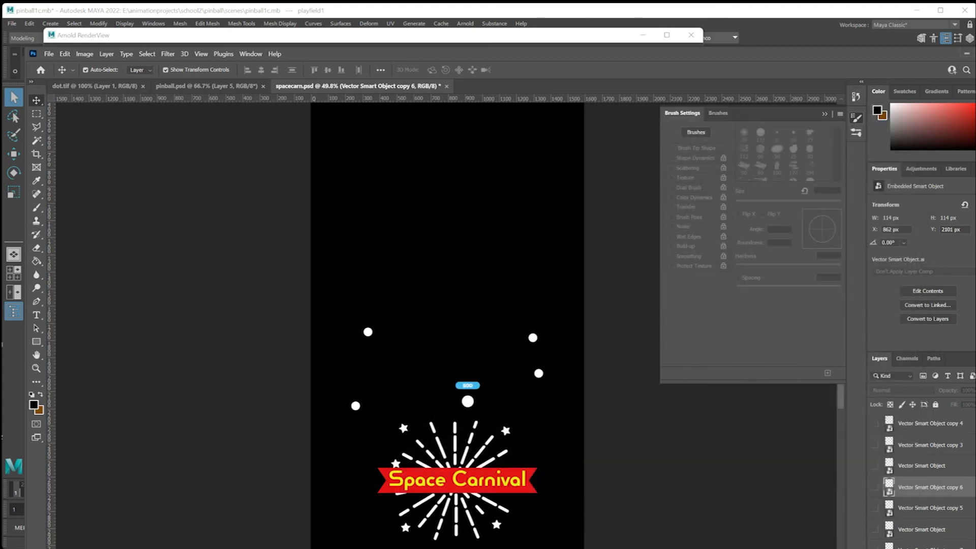
Return to Maya and reload the overwritten spacecarn-light.png in the file12 node to refresh the Arnold render.
key("alt+Tab")
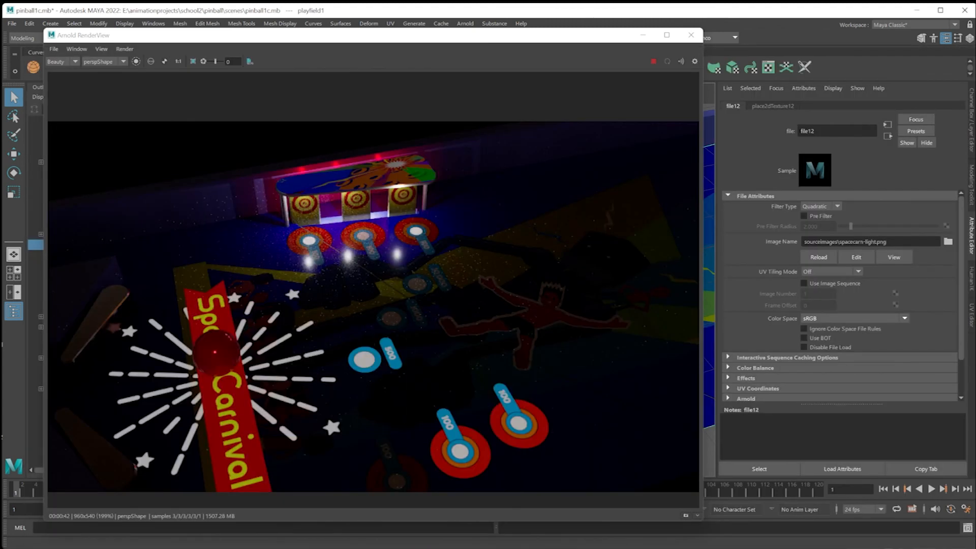
left_click(818, 258)
left_click(819, 259)
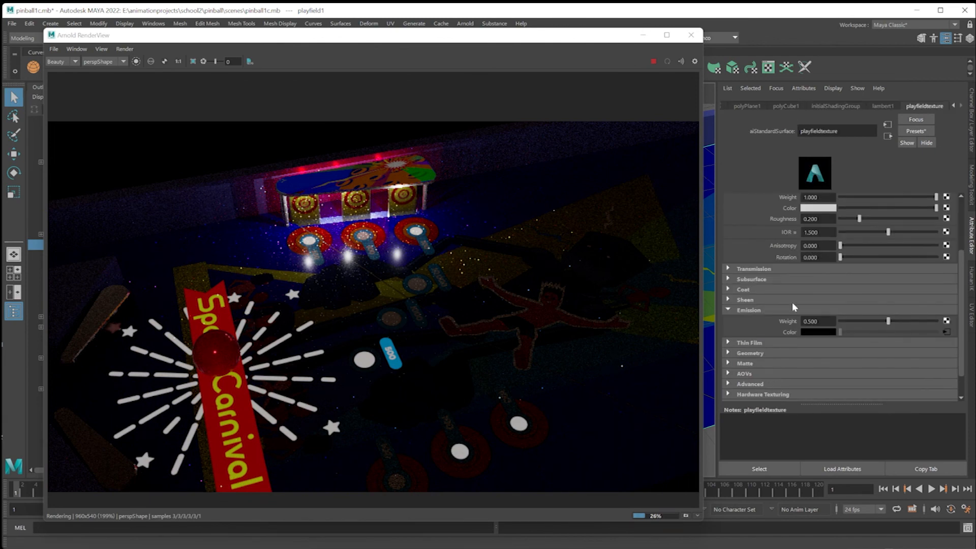
Set the emission weight of the playfieldtexture material to 0.9.
double_click(814, 321)
key("BackSpace")
type("0.9")
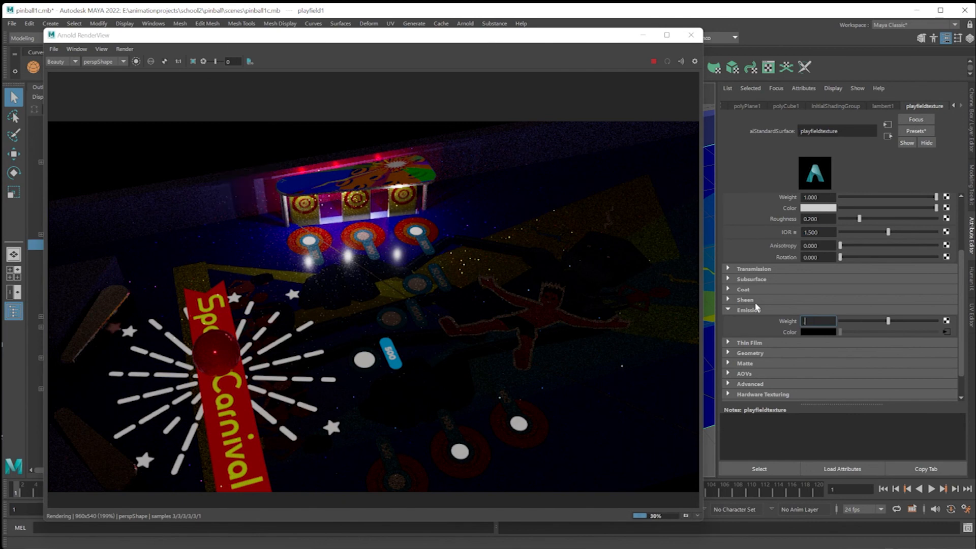
key("Return")
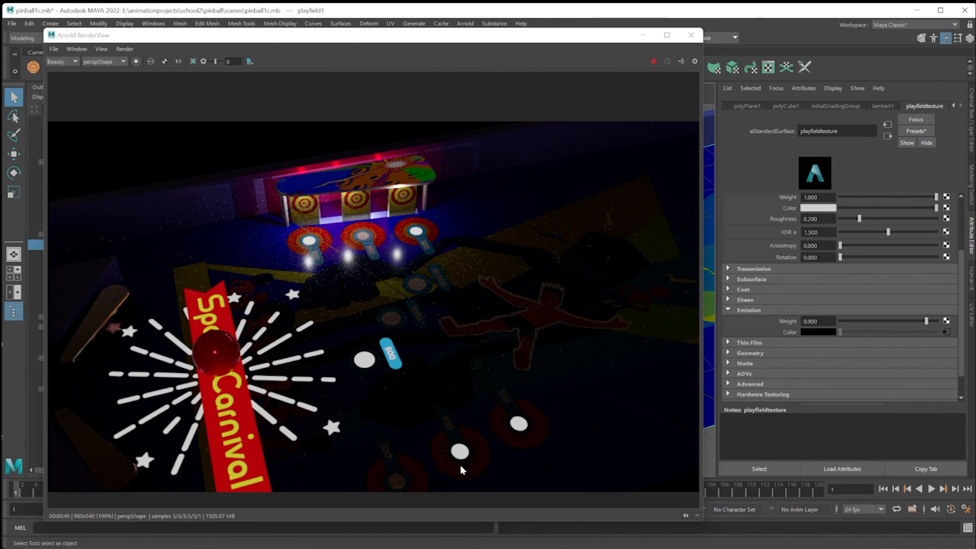
Switch to Photoshop and add a Color Overlay layer style to the white circle below the 500 label.
left_click(524, 548)
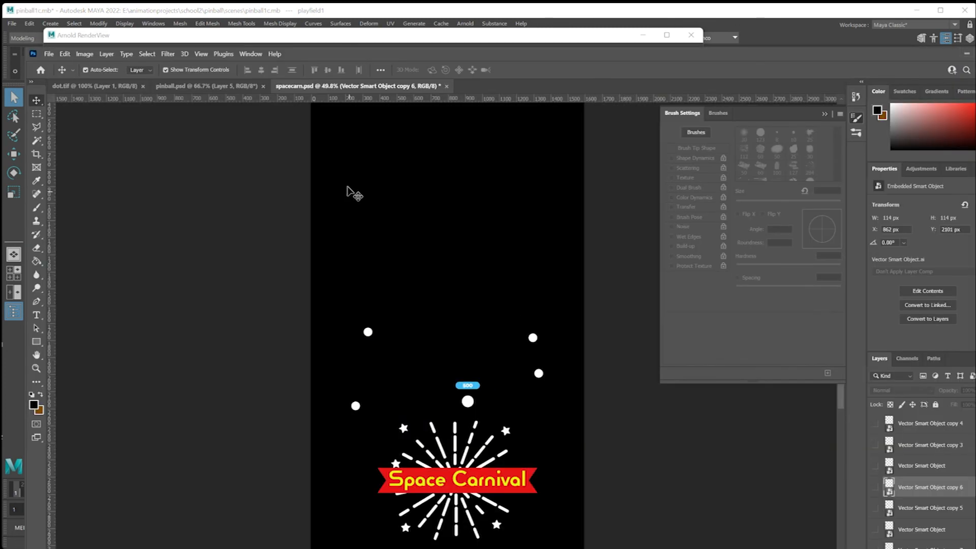
left_click(467, 400)
left_click(262, 337)
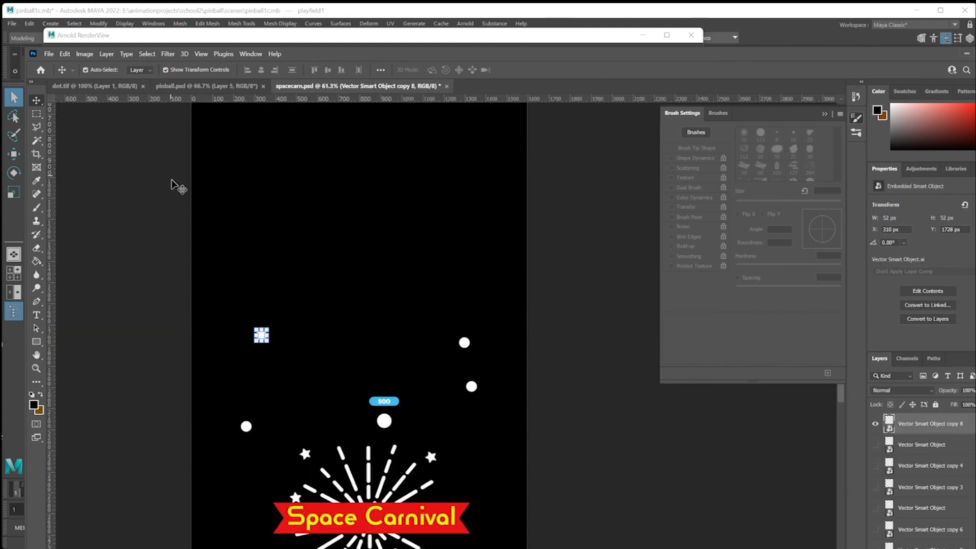
left_click(465, 342)
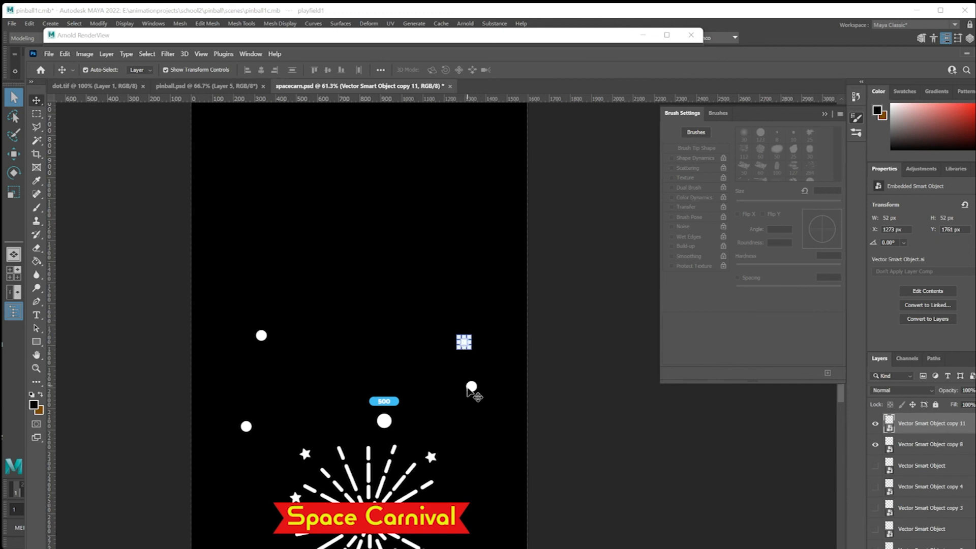
left_click(383, 424)
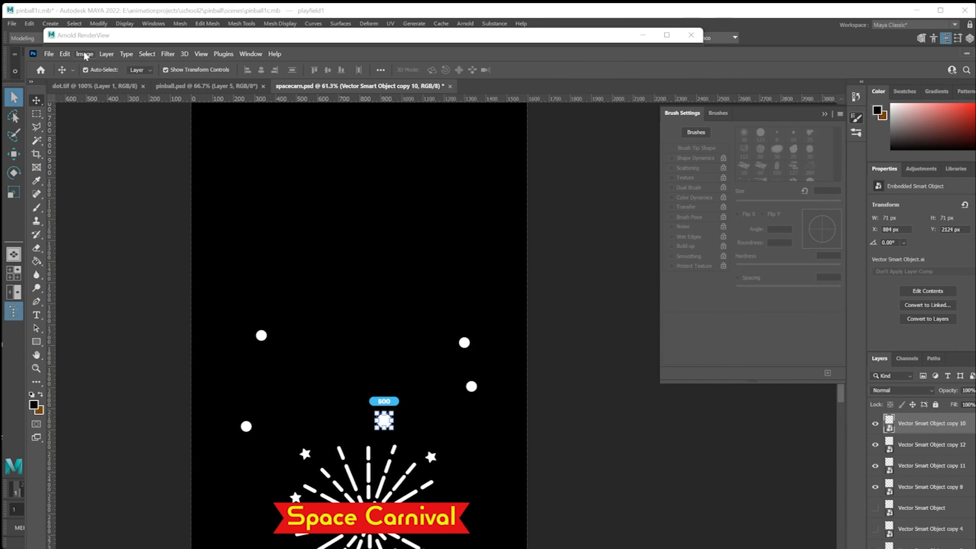
left_click(106, 54)
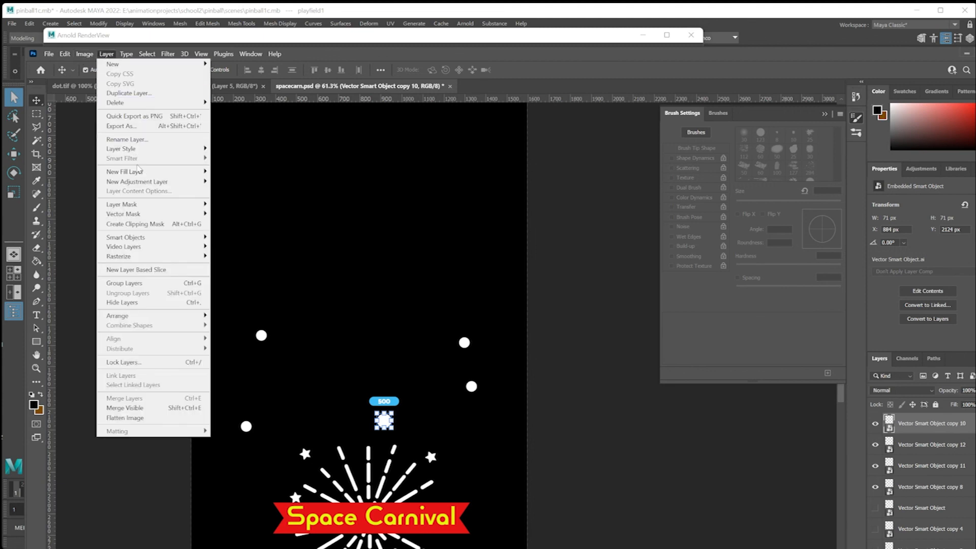
mouse_move(155, 149)
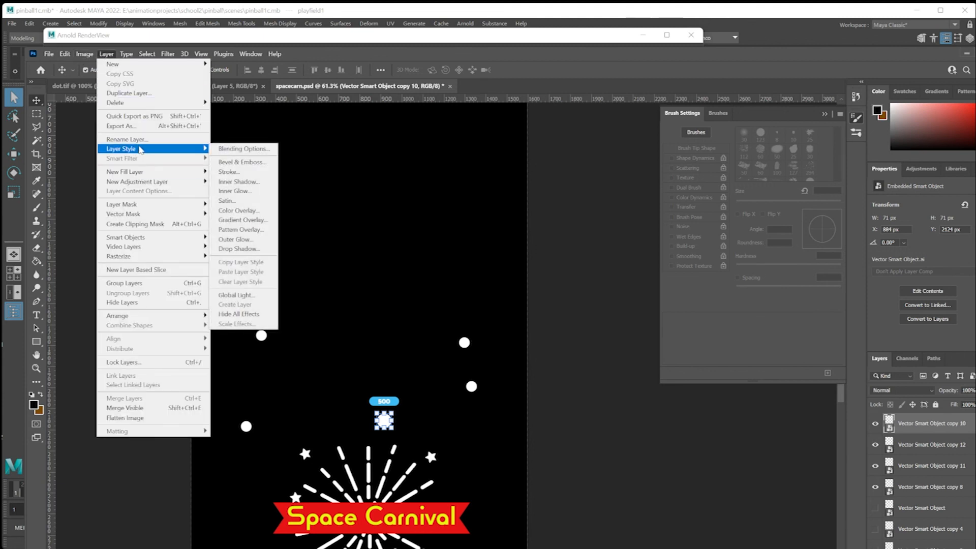
left_click(244, 211)
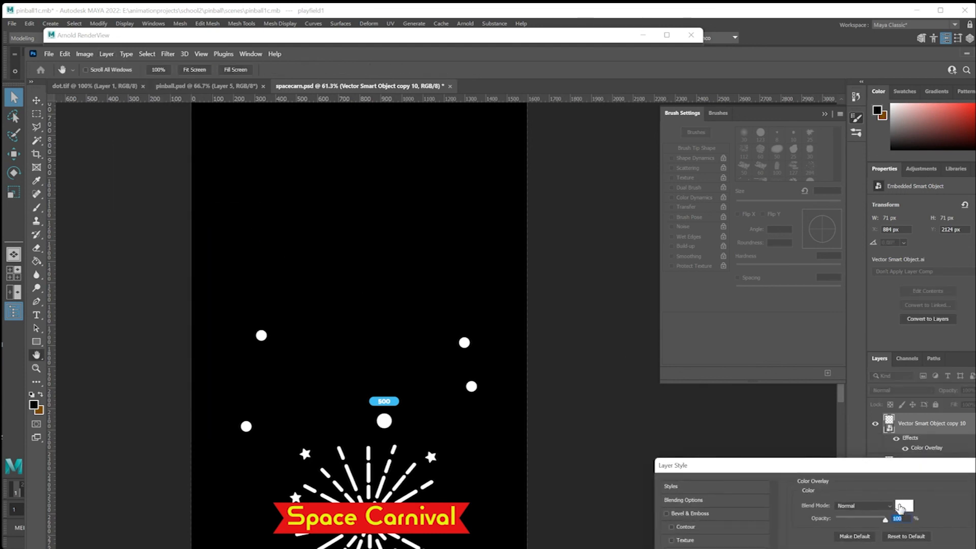
Set the circle's overlay color to bright green (R 35, G 245, B 0) and apply the layer style.
left_click(901, 508)
left_click_drag(855, 466, 729, 373)
left_click(797, 487)
left_click(762, 427)
left_click_drag(762, 428, 784, 396)
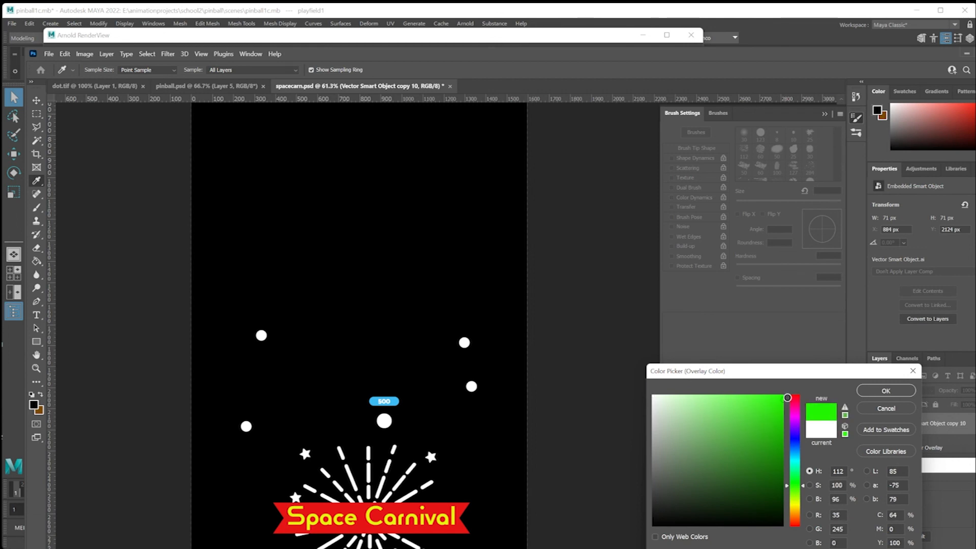
left_click(878, 390)
key("Return")
left_click(372, 254)
Export the recolored artwork with Save for Web as a PNG-24 to update spacecarn-light.png.
left_click(49, 53)
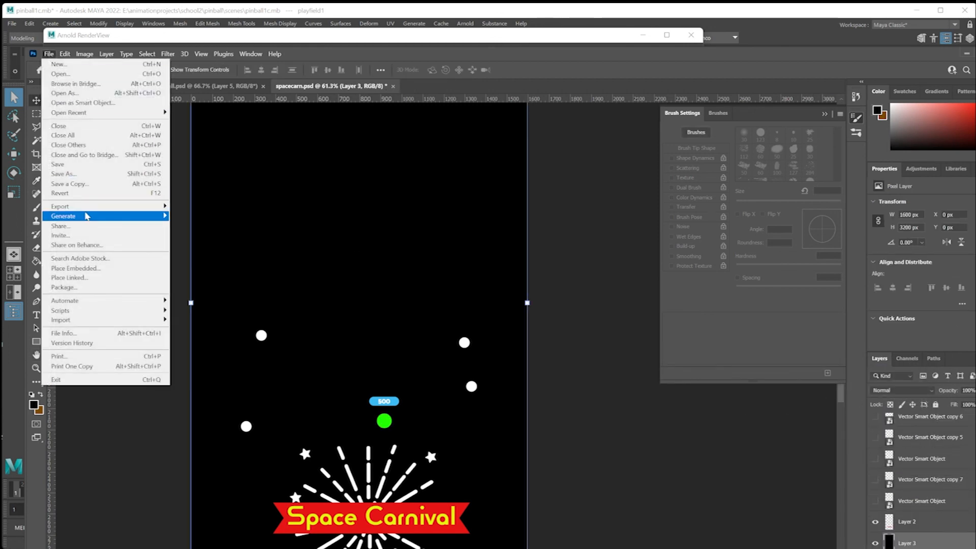
mouse_move(90, 211)
left_click(210, 243)
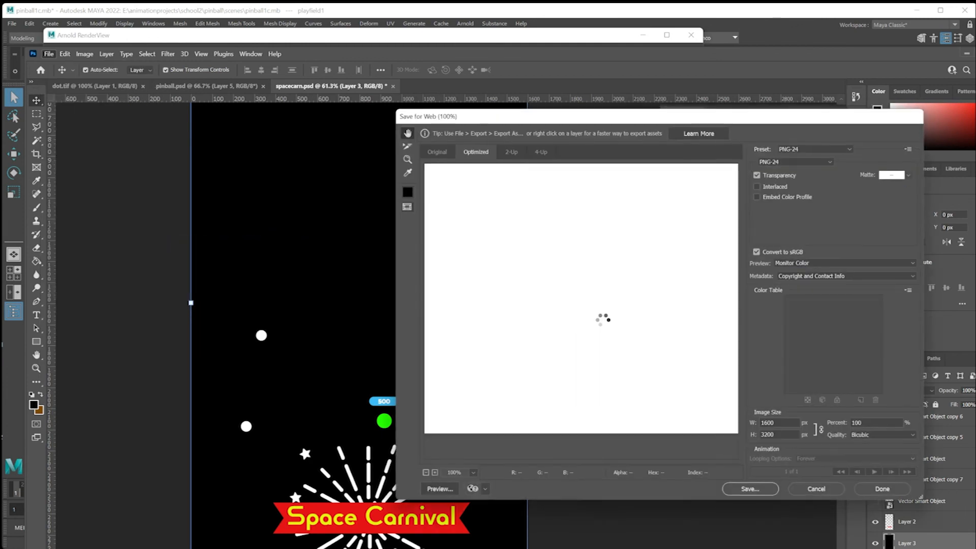
left_click(752, 489)
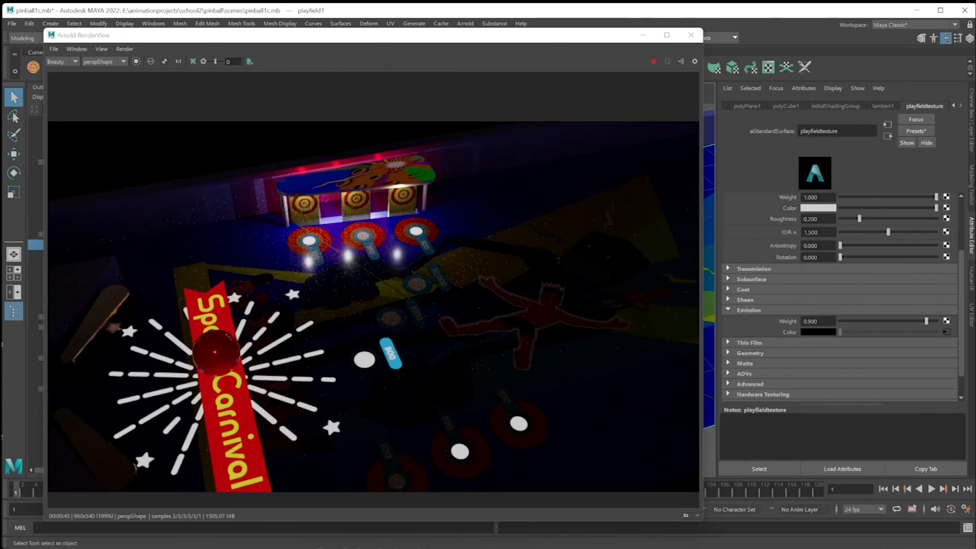
Return to Maya and open the file12 texture node connected to the playfieldtexture material's emission color.
left_click(946, 333)
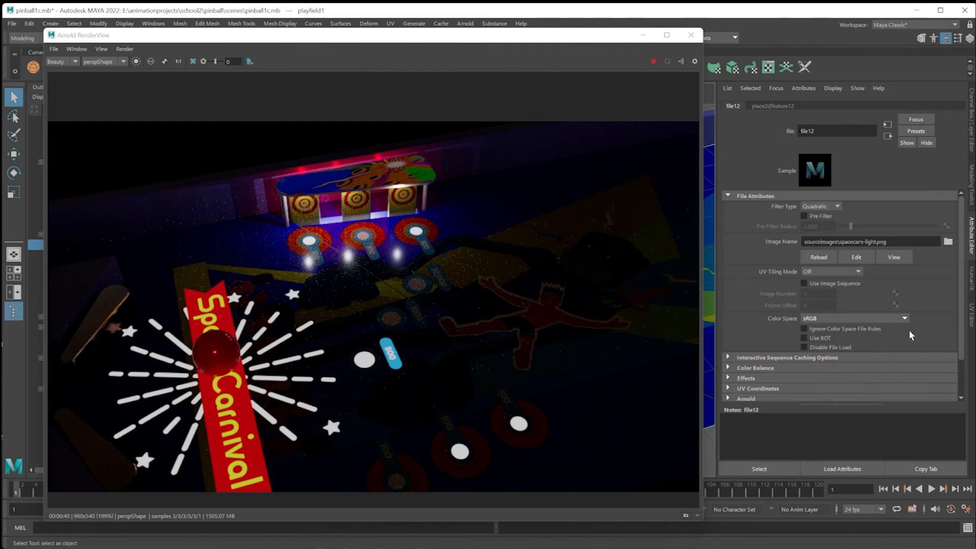